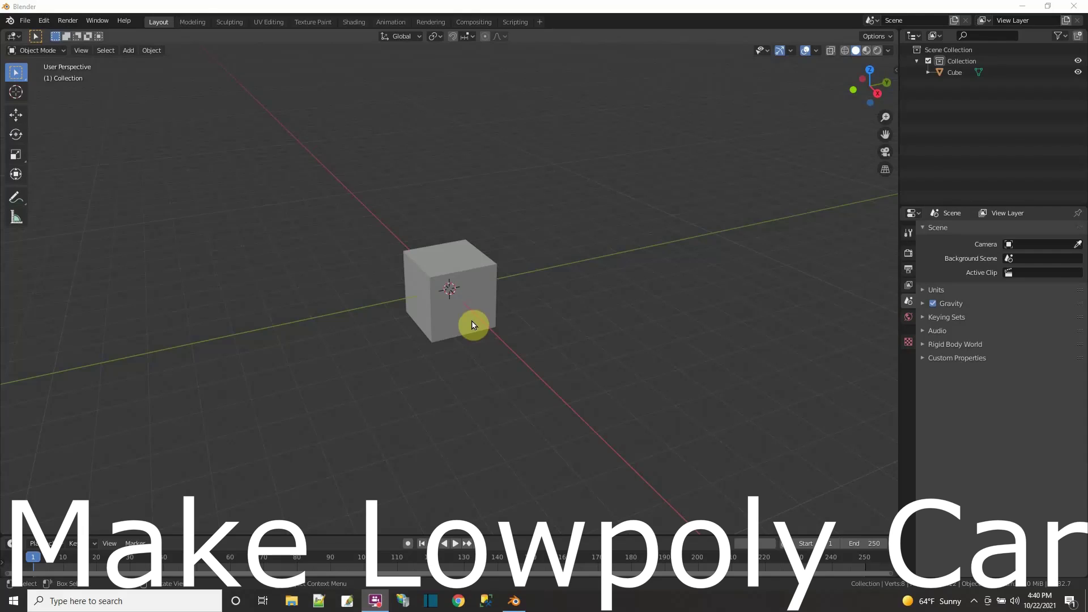
Enter Edit Mode on the cube and scale it into a long, flat box stretched along Y for the car body.
left_click(473, 324)
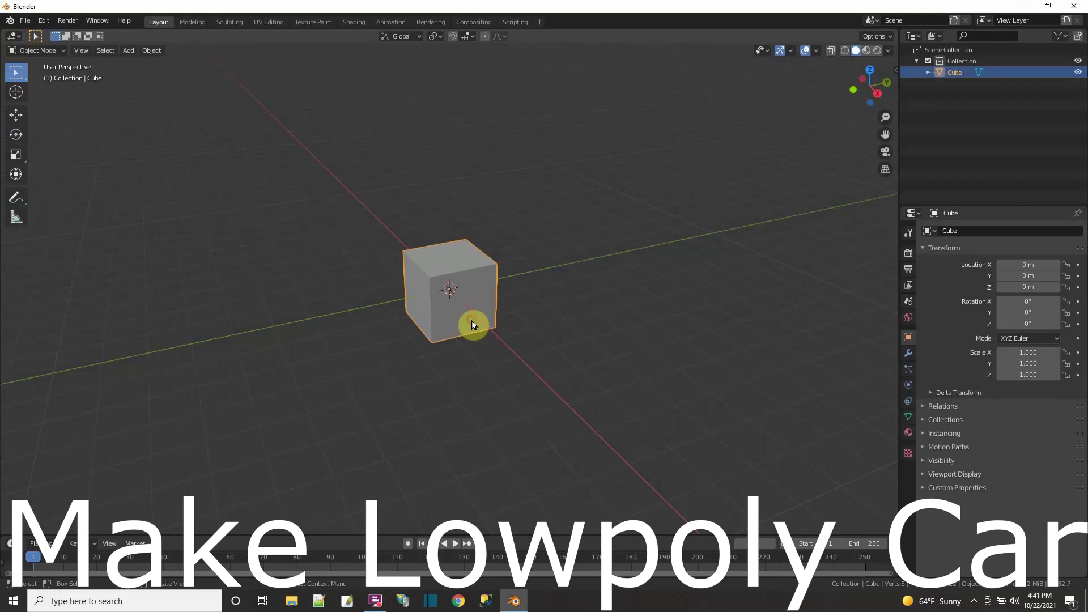
left_click(63, 50)
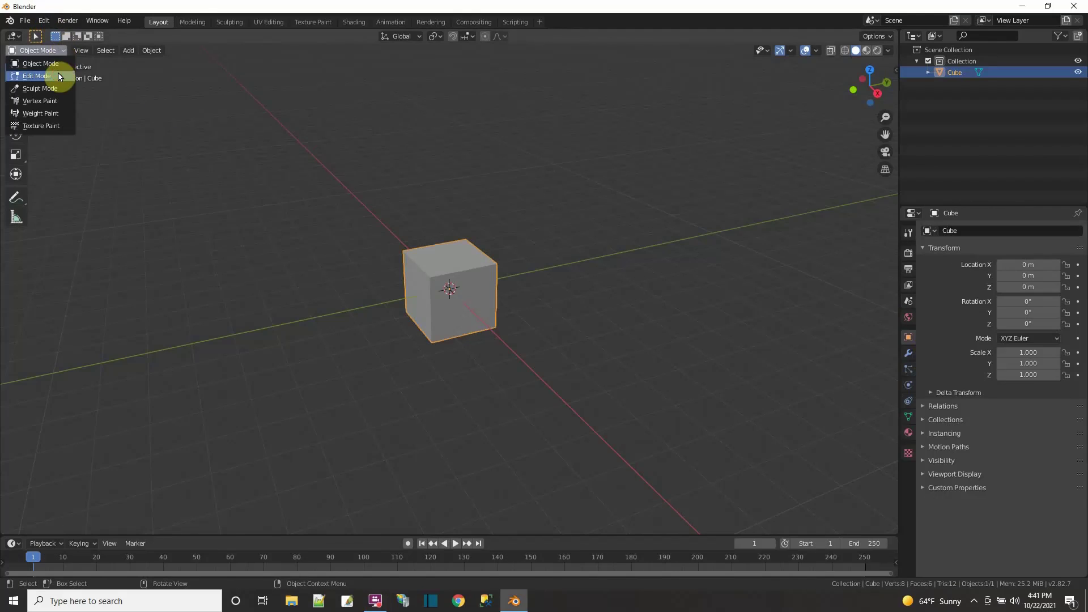
left_click(57, 75)
left_click(22, 158)
left_click_drag(448, 241, 445, 260)
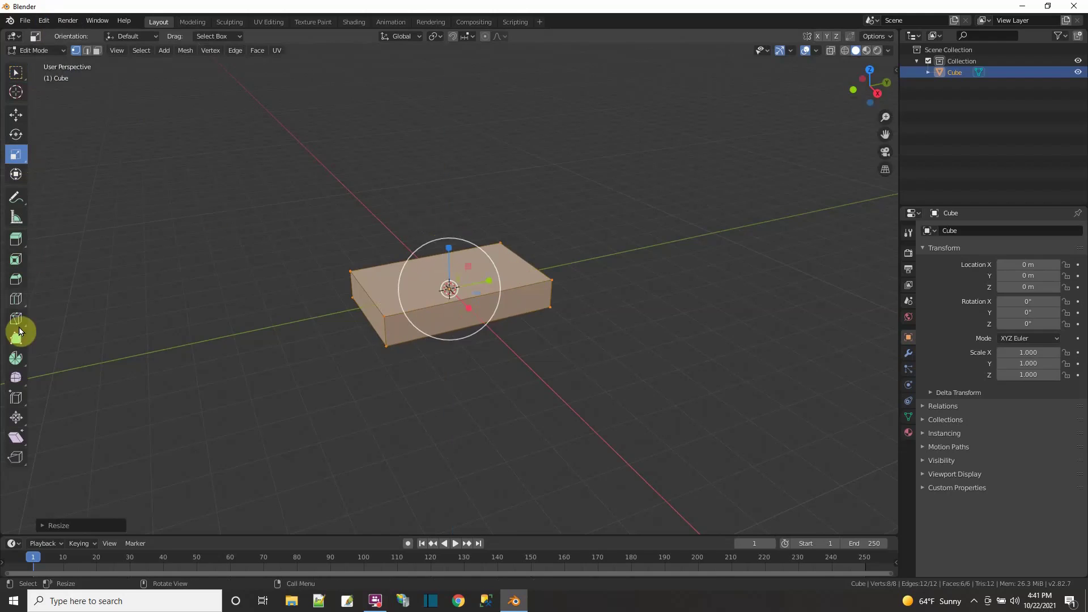
Add crosswise loop cuts to the box to divide hood, cabin and trunk, including one near the rear end.
left_click(17, 301)
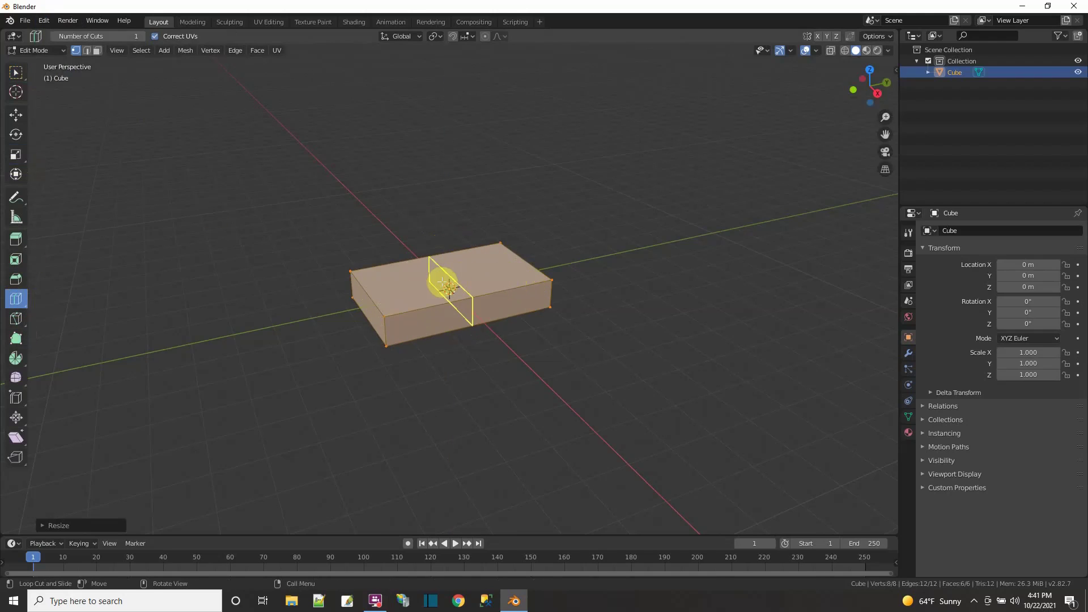
left_click_drag(448, 278, 495, 267)
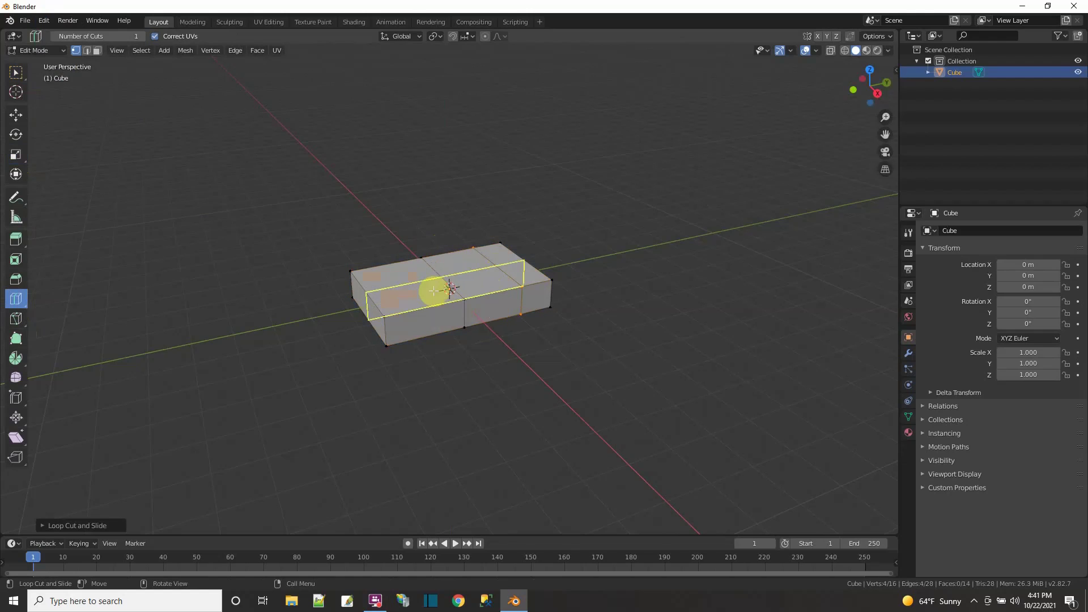
left_click_drag(409, 275, 425, 288)
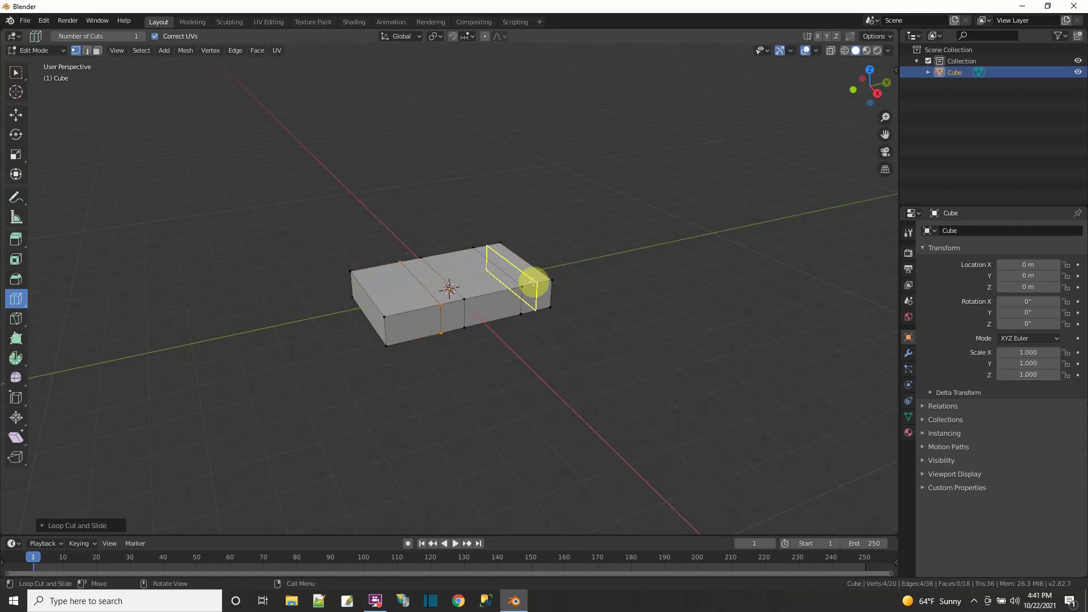
left_click_drag(530, 287, 531, 282)
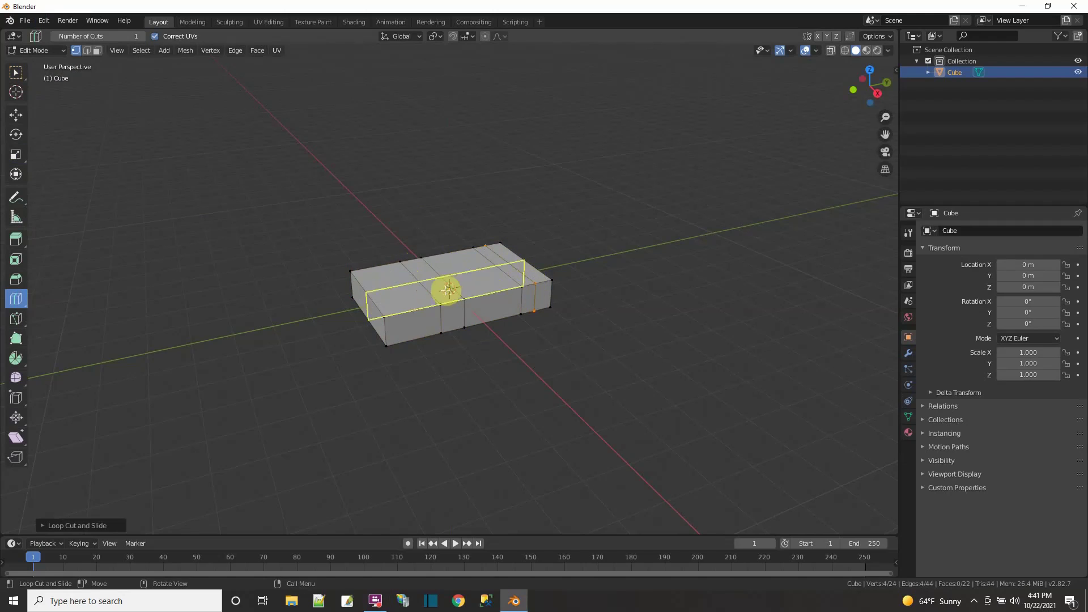
Add a lengthwise loop cut with 2 cuts and spread the loops apart by scaling X to 2.250.
left_click(377, 295)
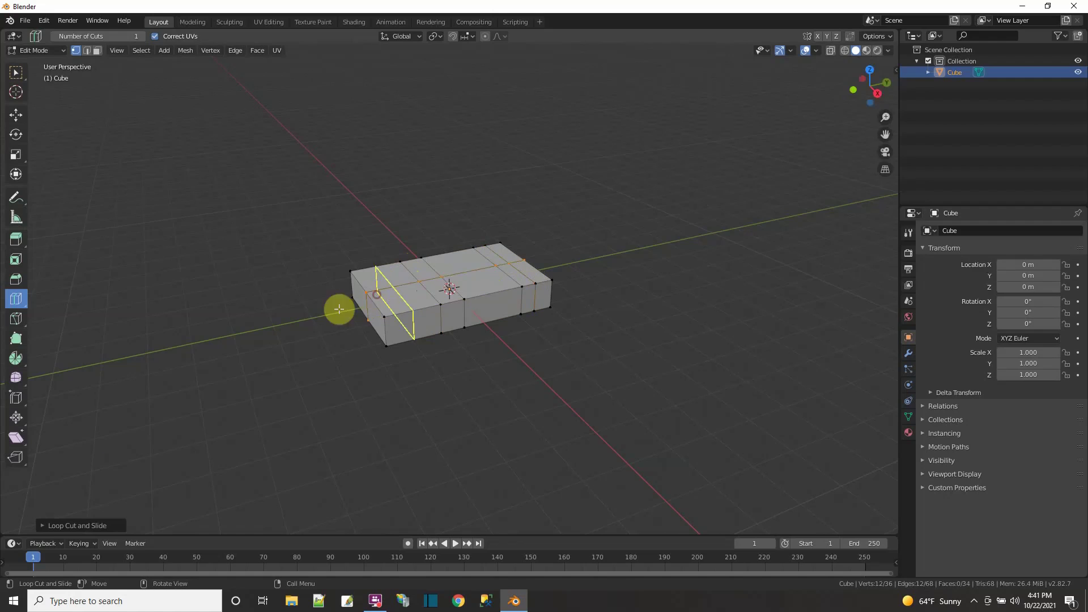
left_click(43, 526)
left_click(184, 435)
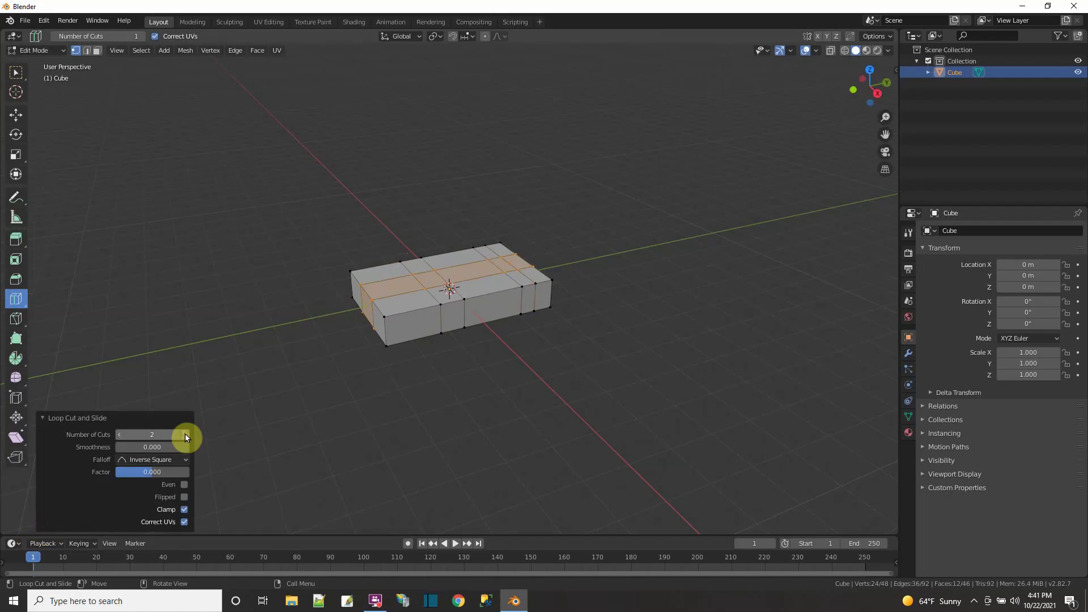
left_click(16, 155)
left_click_drag(482, 306, 516, 333)
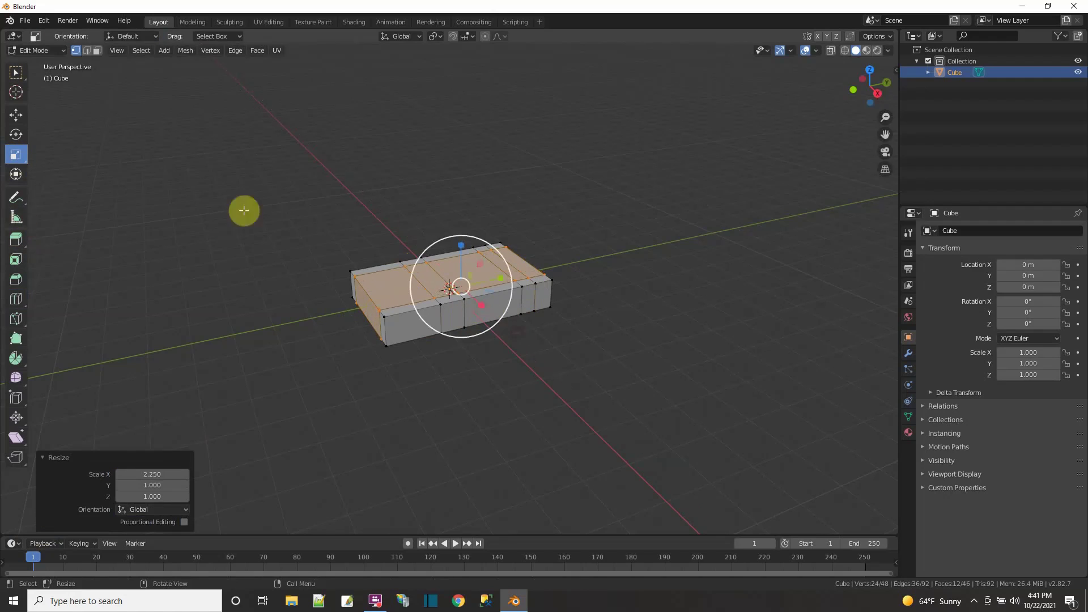
Raise the central top face 0.744 m along Z to form the car's cabin.
left_click(16, 114)
left_click(98, 50)
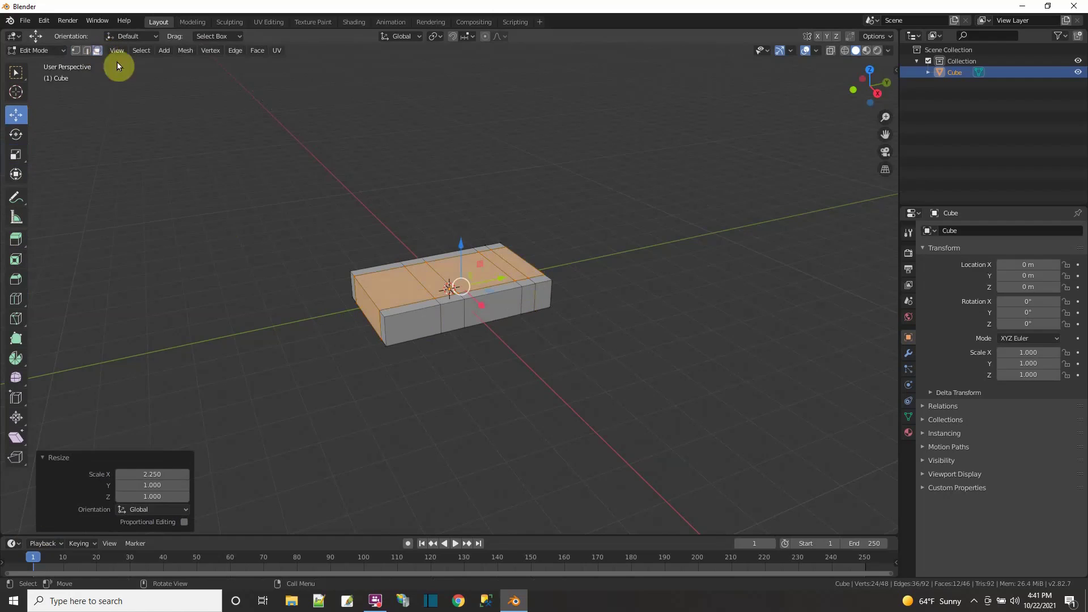
left_click(475, 272)
left_click_drag(470, 229, 457, 199)
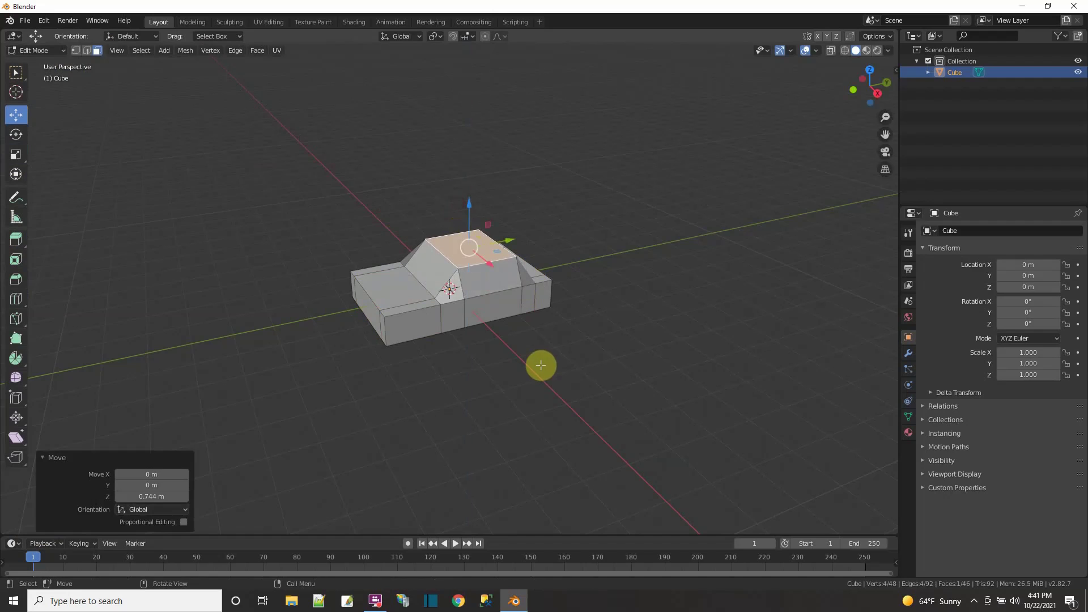
Add one horizontal loop cut around the body's sides and scale it outward to bulge the car body.
left_click(16, 299)
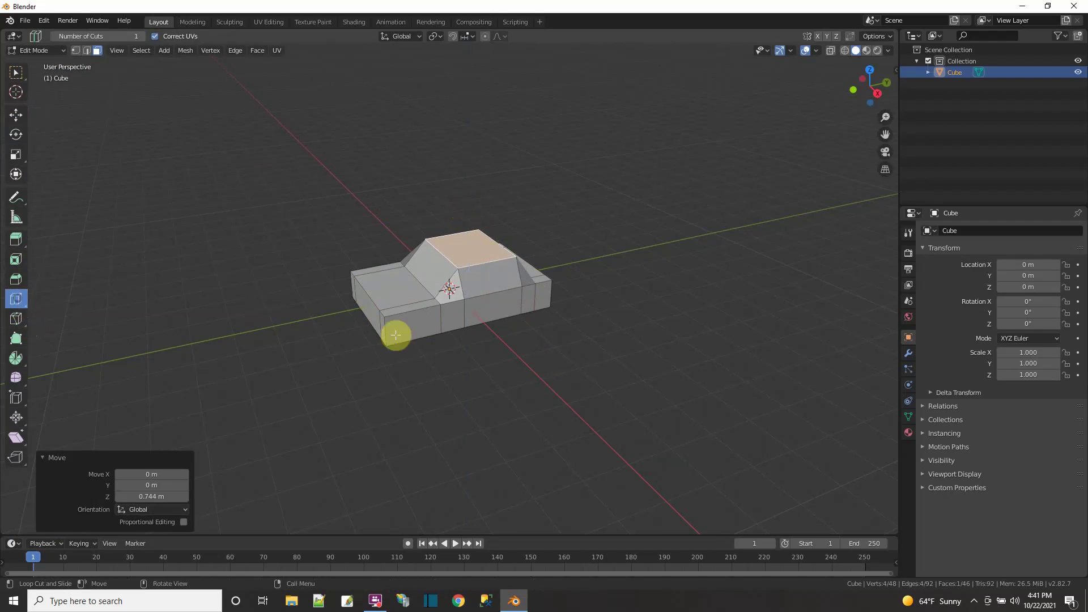
left_click(383, 332)
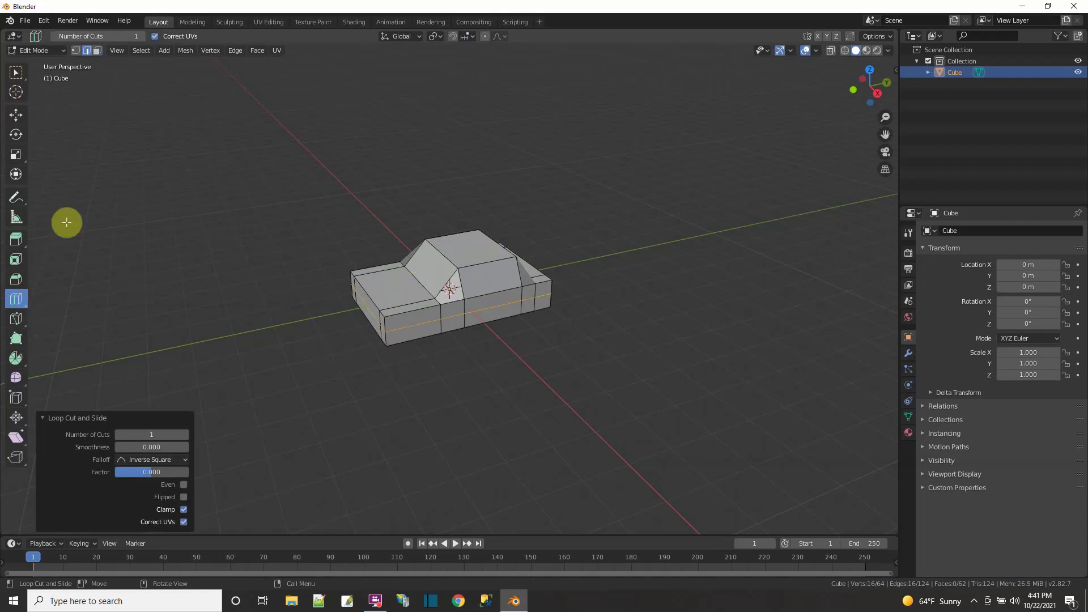
left_click(16, 154)
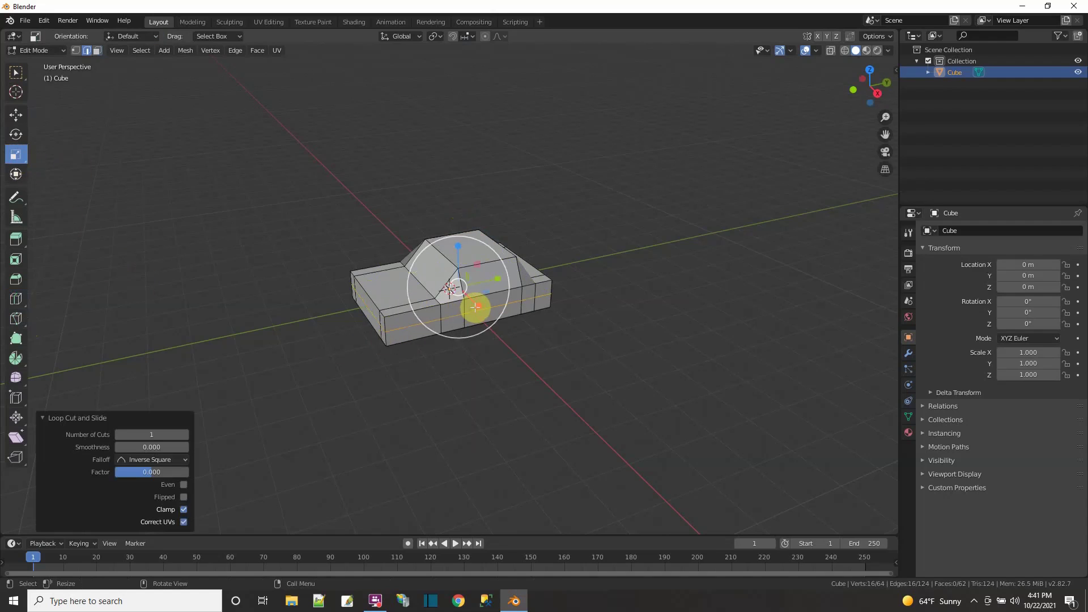
left_click_drag(475, 306, 505, 278)
Raise the two crosswise edges at the base of the windshield and rear window slightly along Z.
middle_click_drag(598, 358, 576, 343)
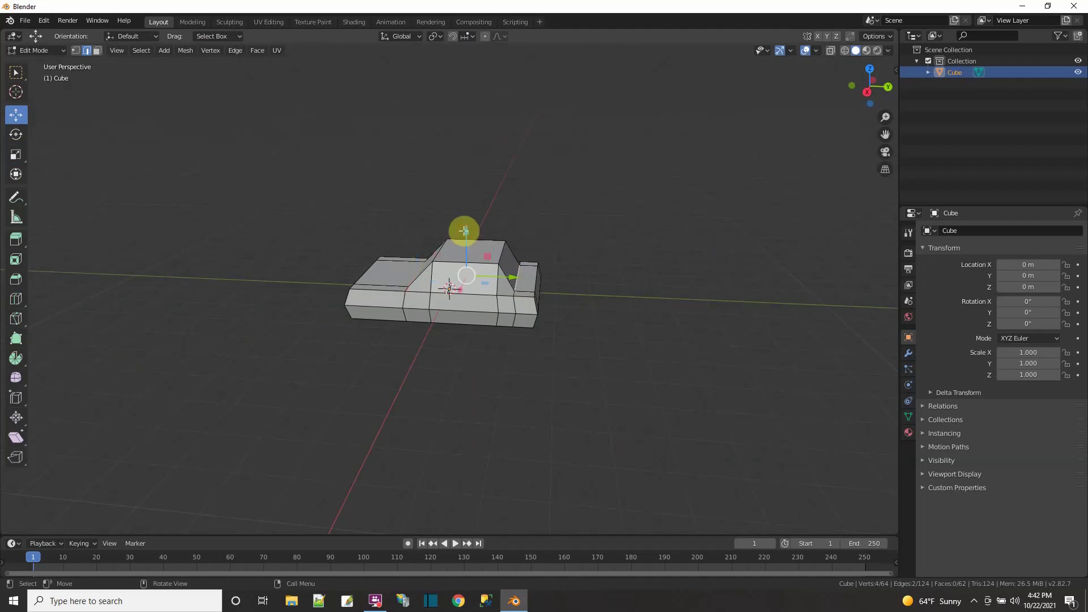
left_click_drag(463, 234, 466, 228)
middle_click_drag(491, 253, 596, 369)
scroll(595, 369, "up", 3)
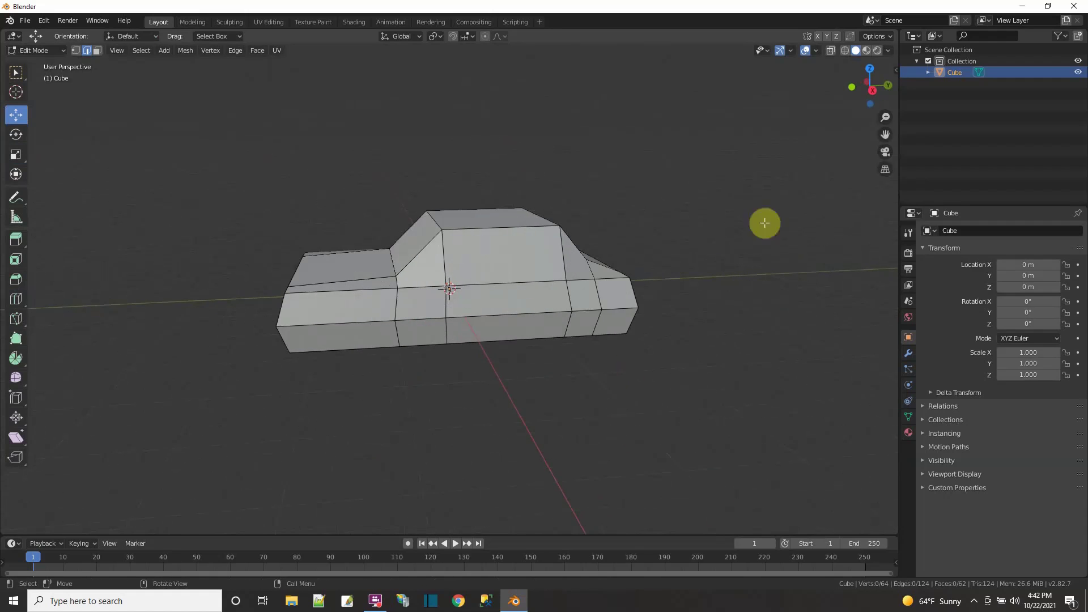
Turn on X-ray display and return to Object Mode.
left_click(831, 50)
left_click(60, 50)
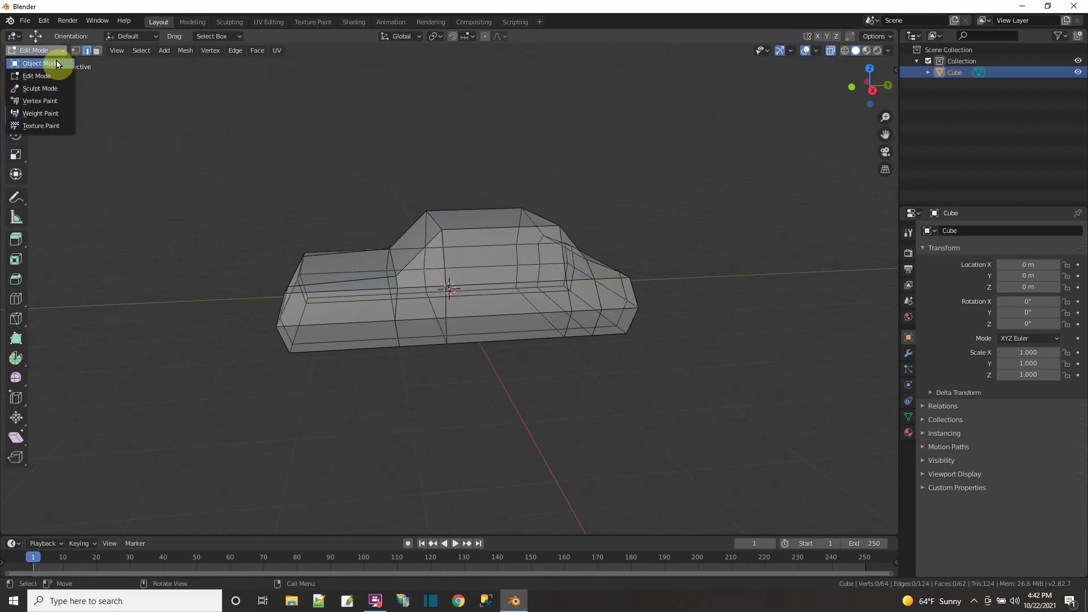
left_click(55, 62)
Add a cylinder mesh for the wheels with its Y rotation set to 90°.
left_click(126, 51)
mouse_move(137, 67)
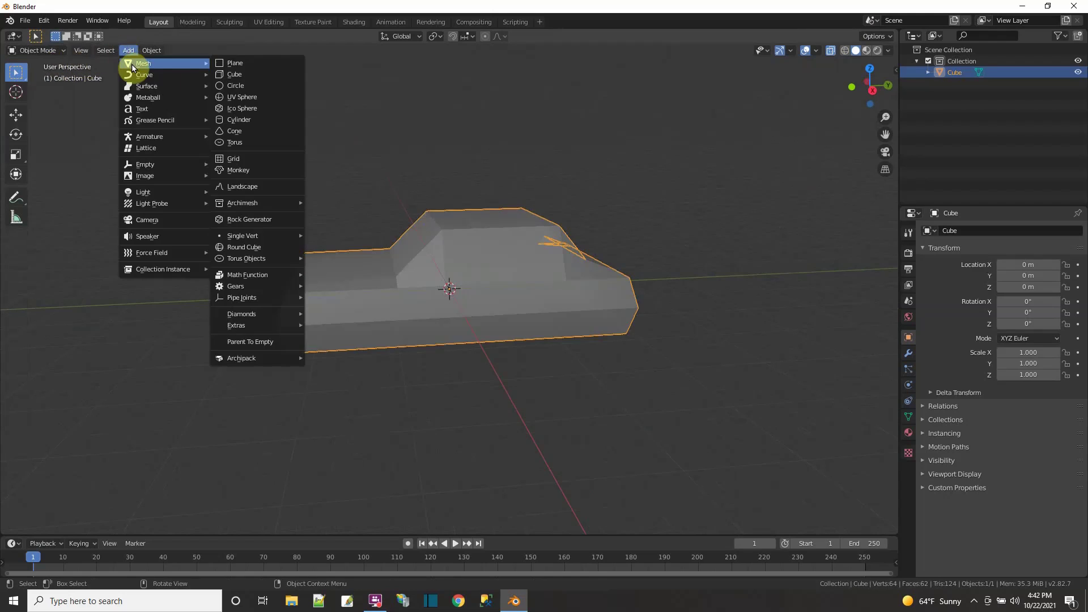
left_click(239, 120)
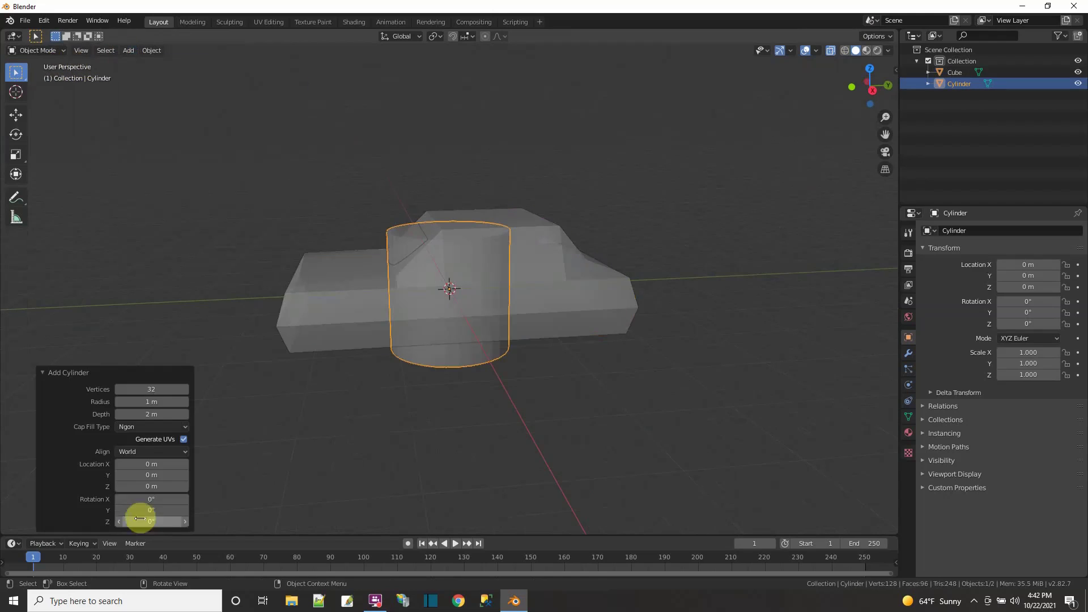
left_click(139, 511)
type("90")
key("Return")
Set the cylinder's radius to 0.45 m and its depth to 3.45 m.
left_click(137, 403)
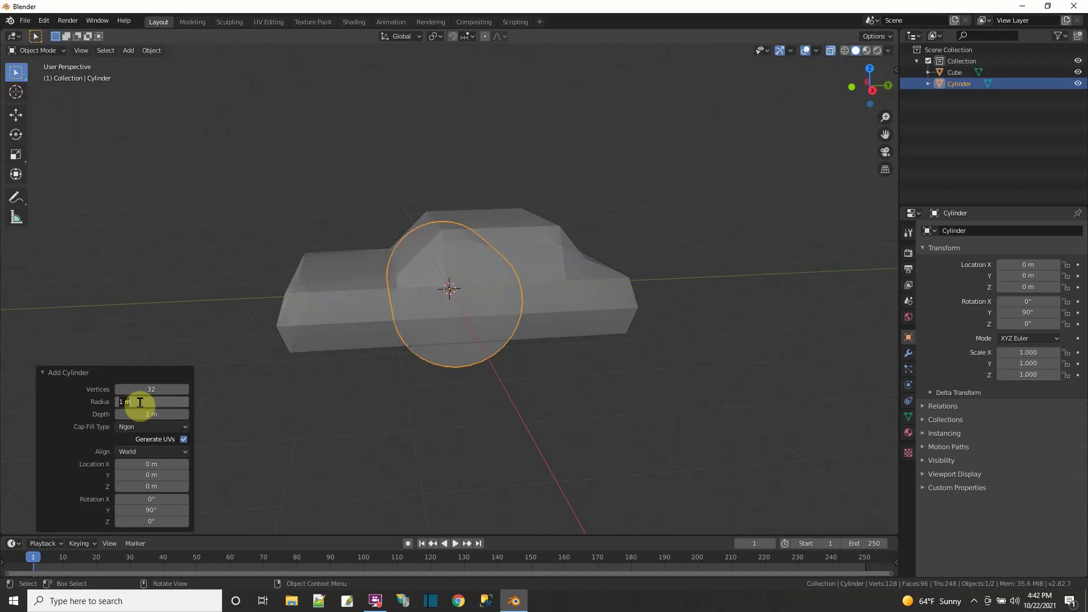
type("0.45")
key("Return")
middle_click_drag(302, 420, 396, 414)
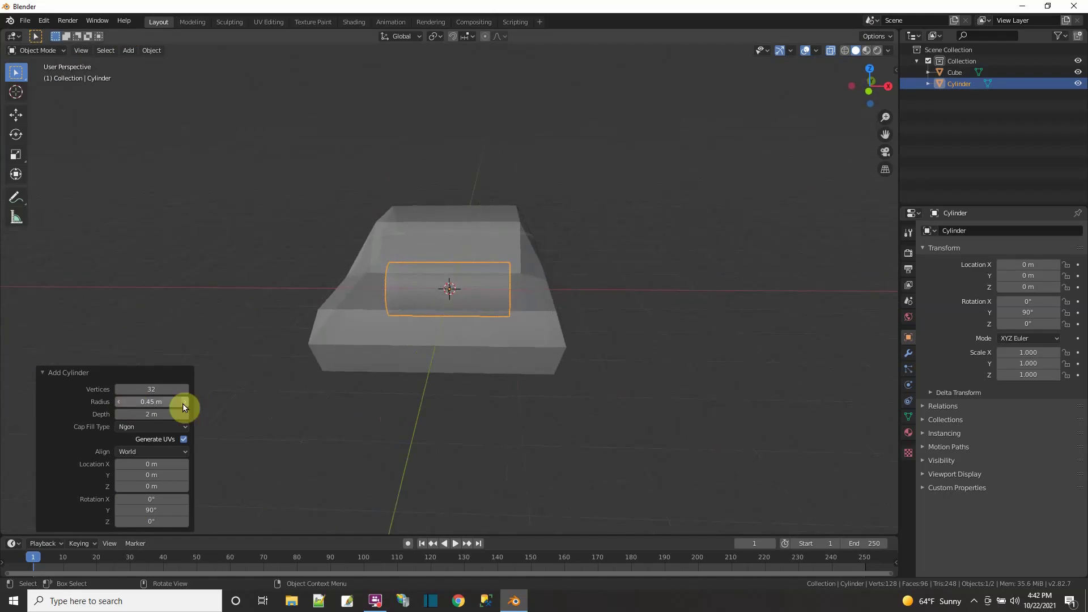
left_click_drag(184, 414, 271, 416)
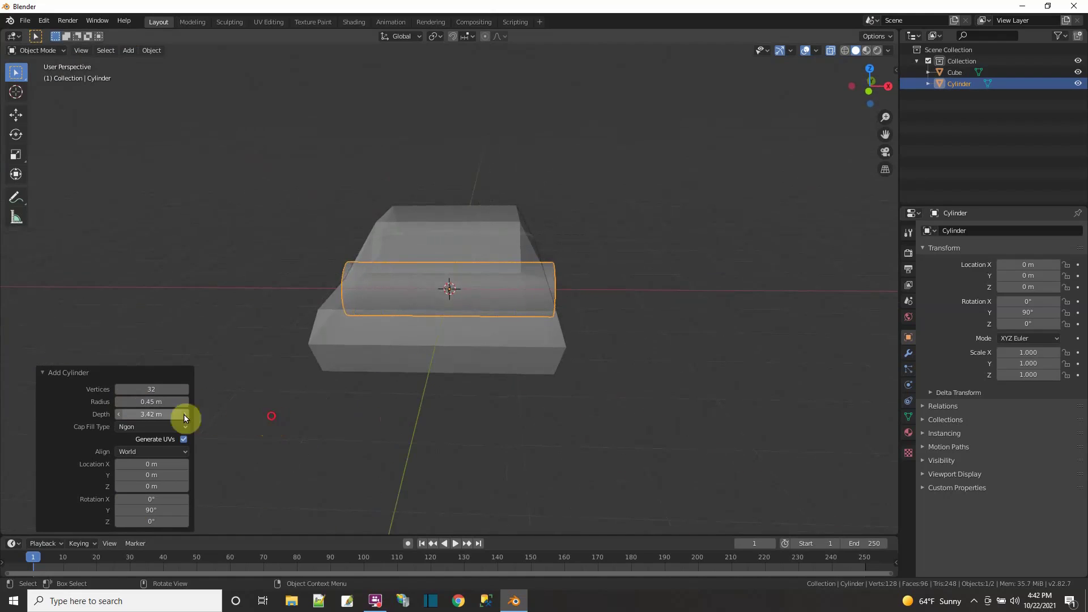
From the right orthographic view, move the cylinder to the front wheel position, at about Y -1.616 m and Z -0.274 m.
middle_click_drag(535, 402, 442, 399)
left_click(876, 91)
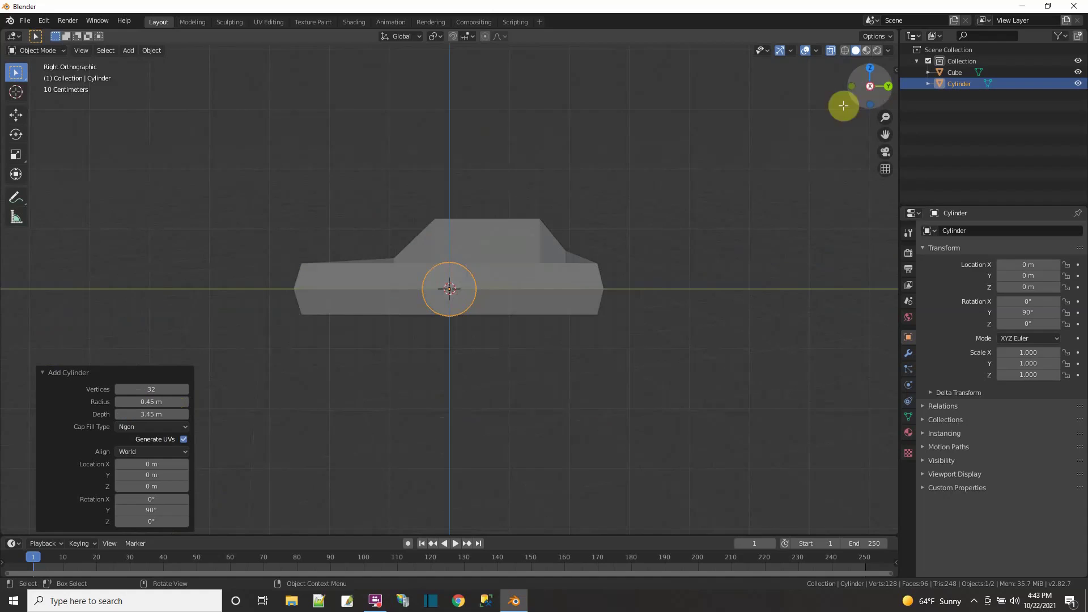
left_click(16, 116)
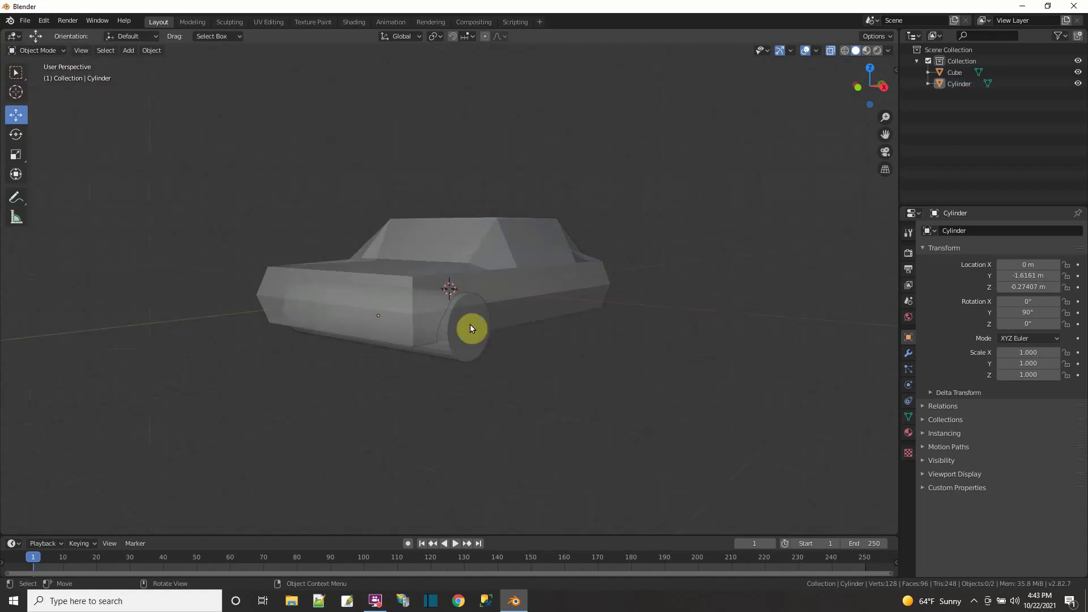
Select the cylinder and enter Edit Mode with face selection.
left_click(36, 84)
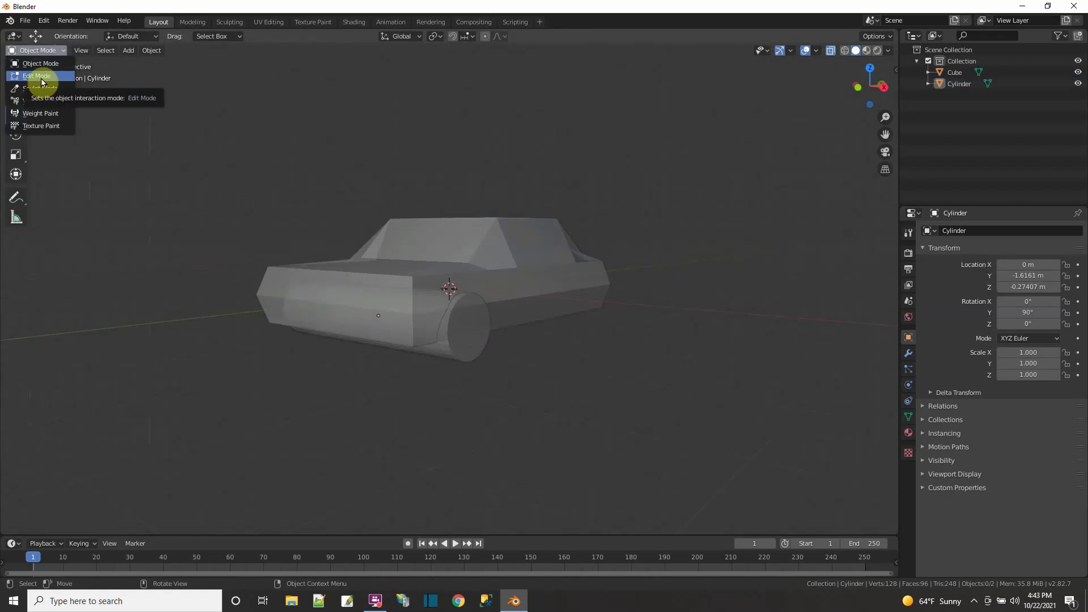
left_click(958, 84)
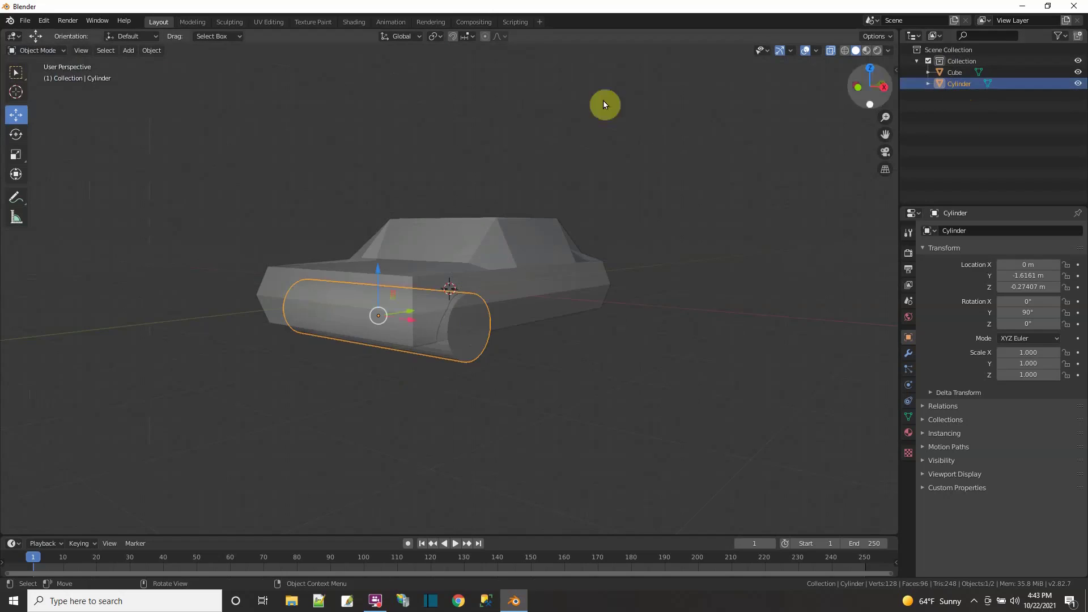
left_click(56, 50)
left_click(45, 73)
left_click(97, 51)
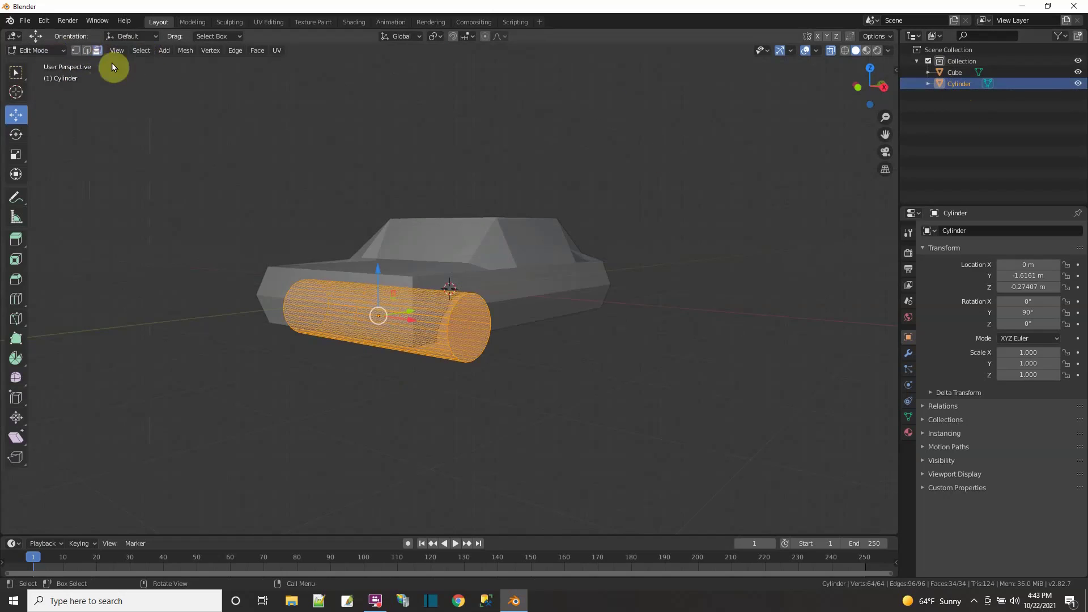
Inset the cylinder's near end face by about 0.185 m and turn off X-ray display.
left_click(470, 328)
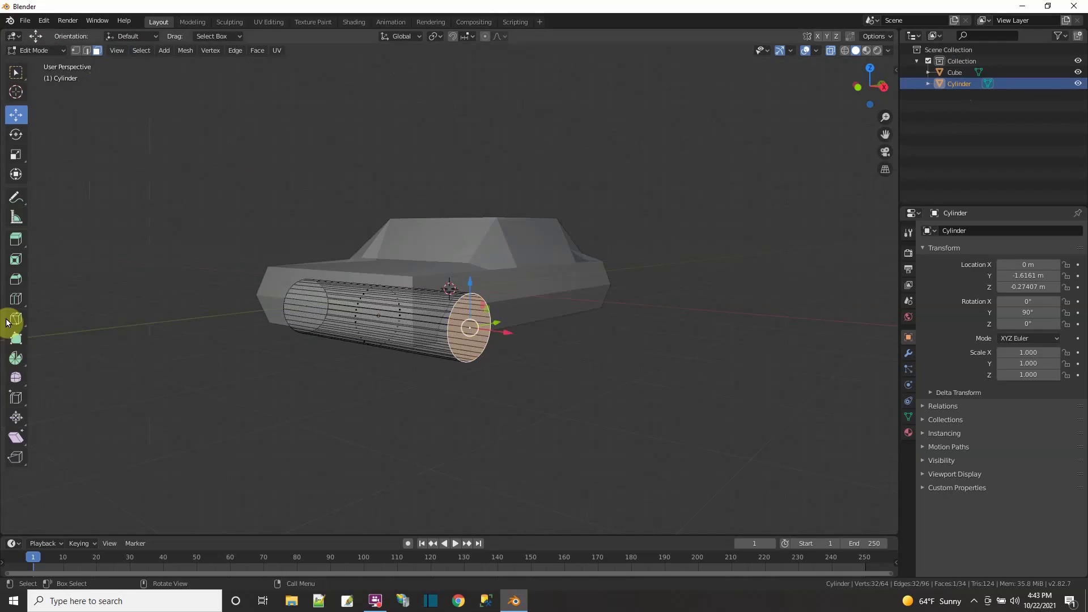
left_click(16, 259)
left_click_drag(520, 335, 511, 334)
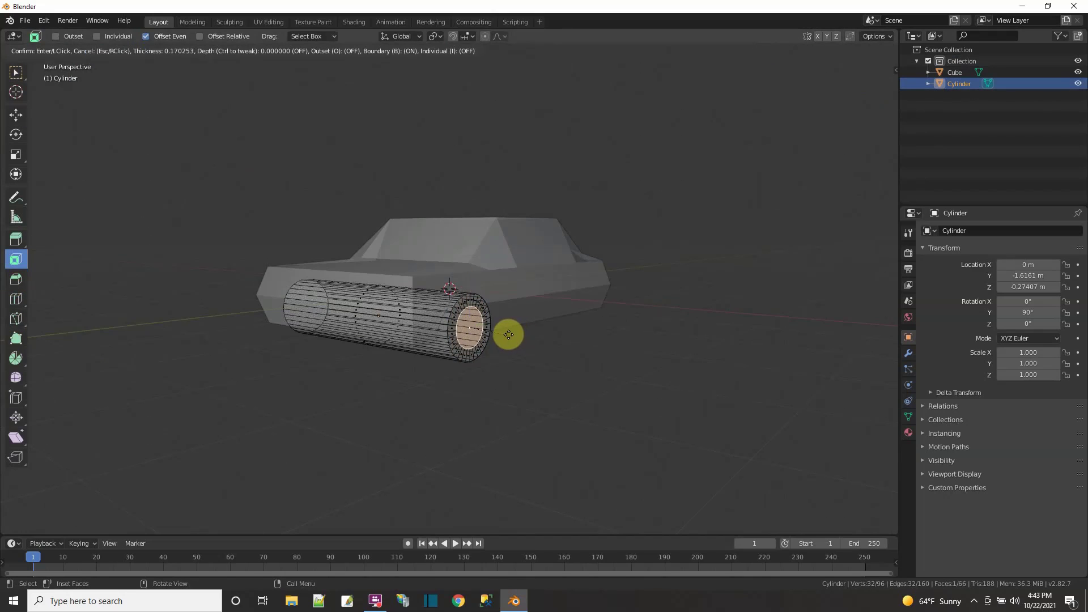
left_click_drag(507, 334, 508, 334)
left_click_drag(855, 53, 401, 326)
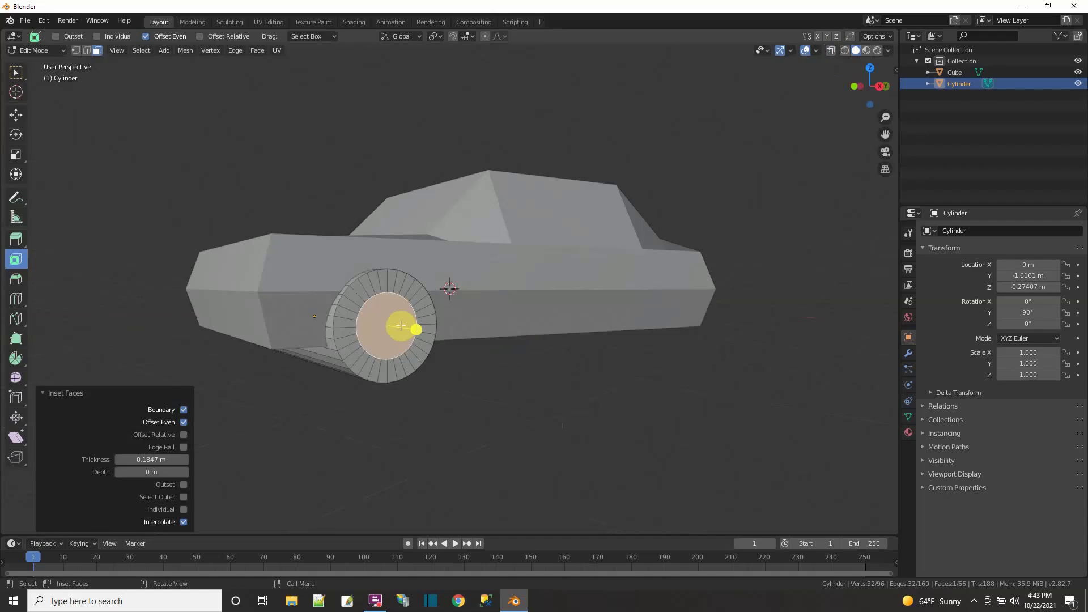
Extrude the inset wheel face slightly inward to recess the hub.
left_click(11, 242)
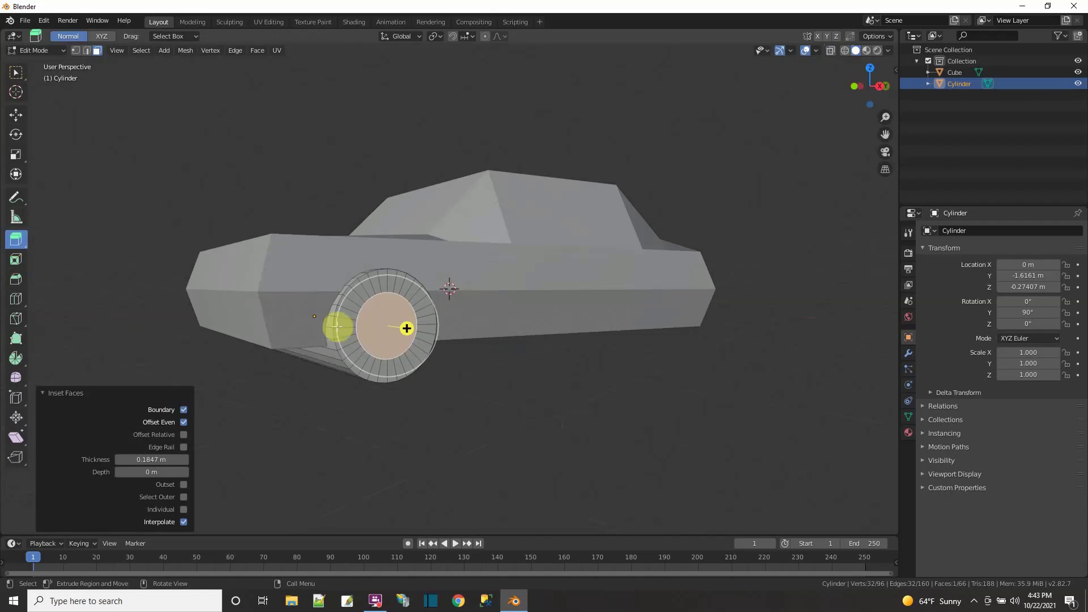
left_click_drag(407, 326, 405, 328)
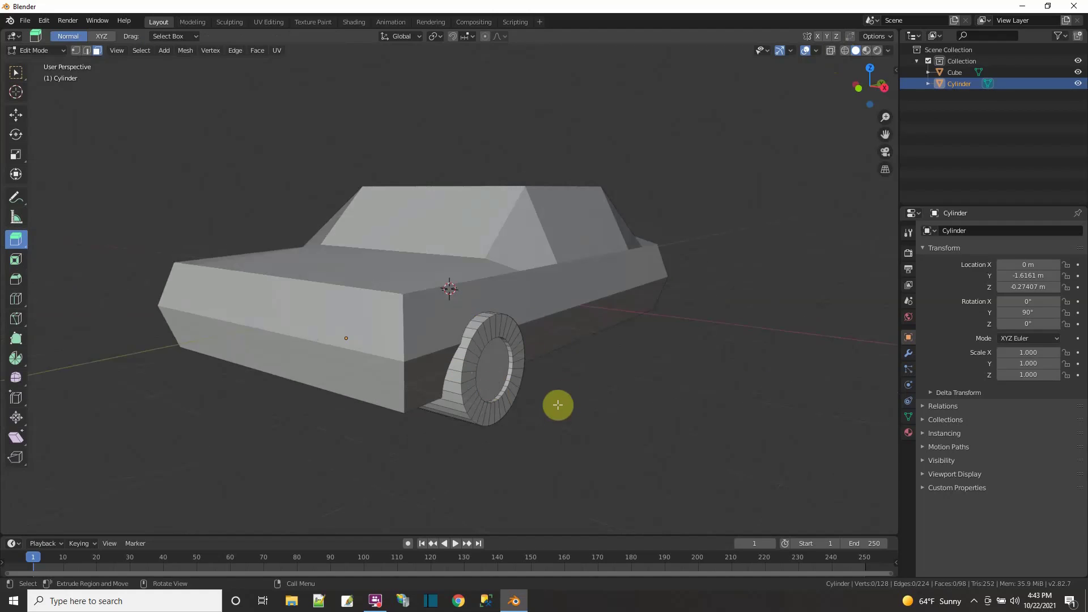
middle_click_drag(556, 413, 533, 403)
Select one face of the tire's outer ring and extend the selection to all faces with a similar normal.
left_click(437, 327)
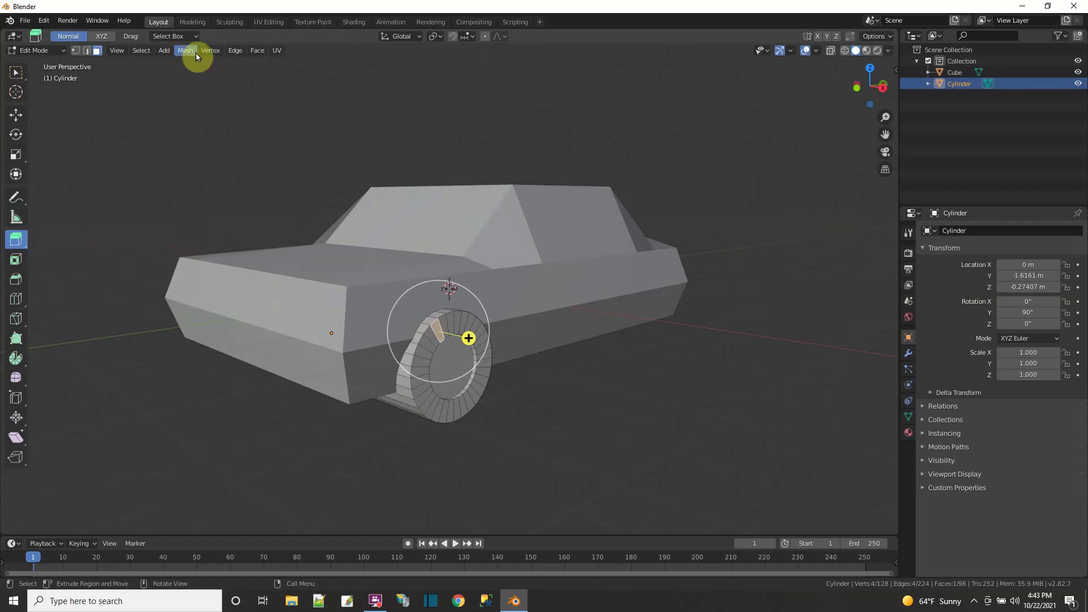
left_click(141, 51)
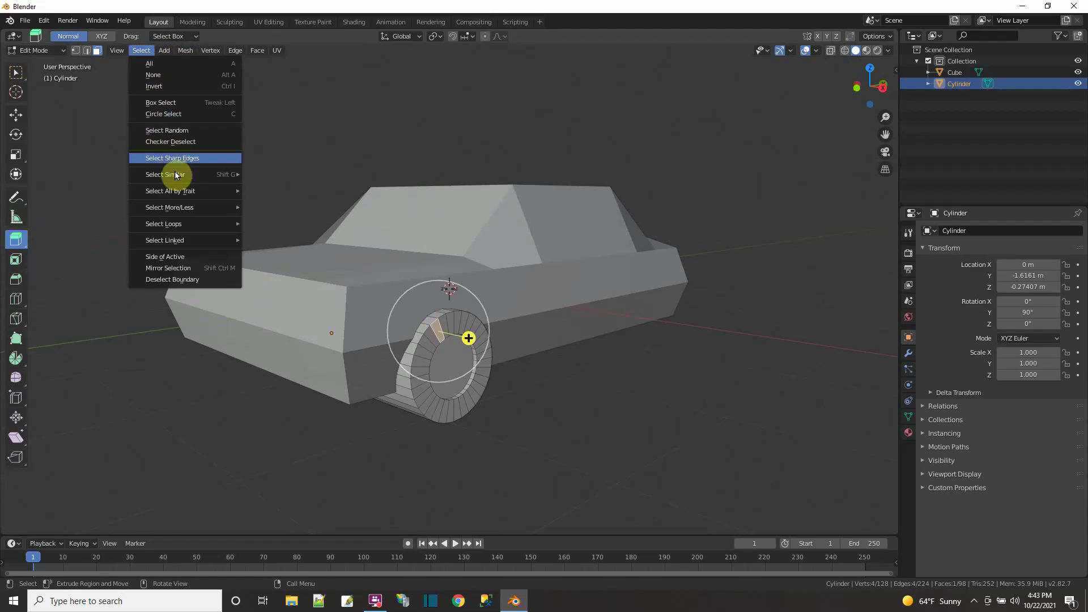
mouse_move(175, 175)
left_click(279, 223)
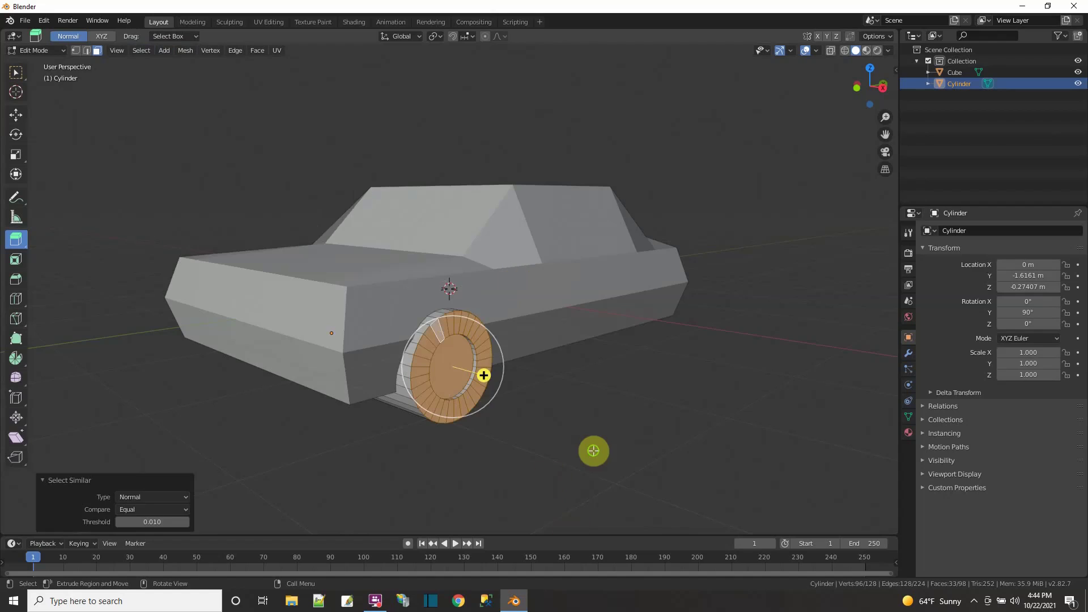
Remove the recessed hub face from the selection and inset the tire ring faces by about 0.037 m.
middle_click_drag(591, 450, 567, 430)
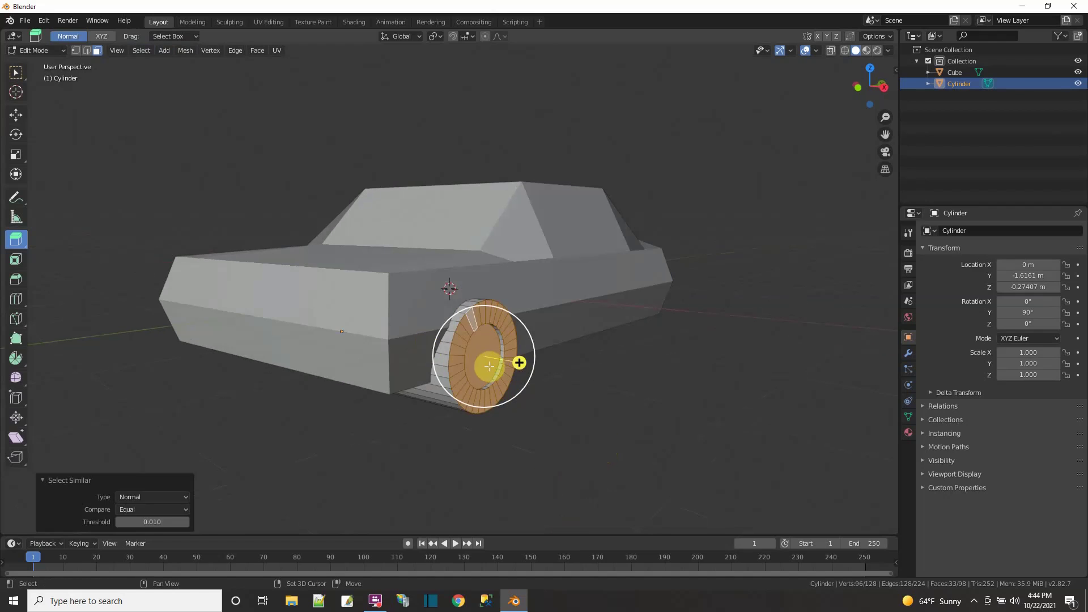
left_click(483, 361, "shift")
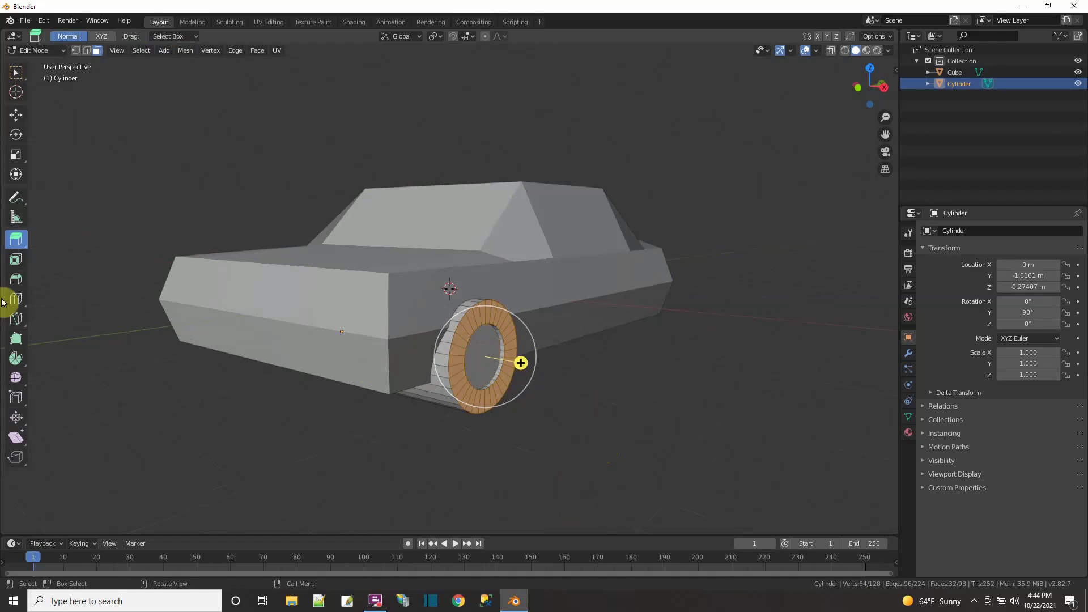
left_click(16, 259)
left_click_drag(524, 363, 535, 366)
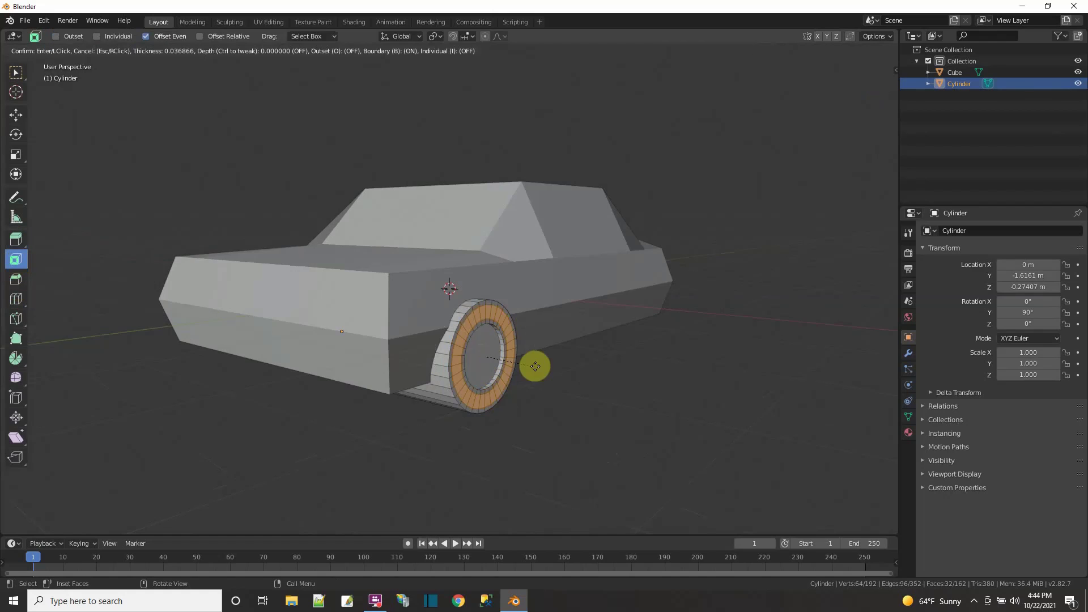
Move the inset tire ring slightly outward along the X axis and clear the selection.
left_click(16, 115)
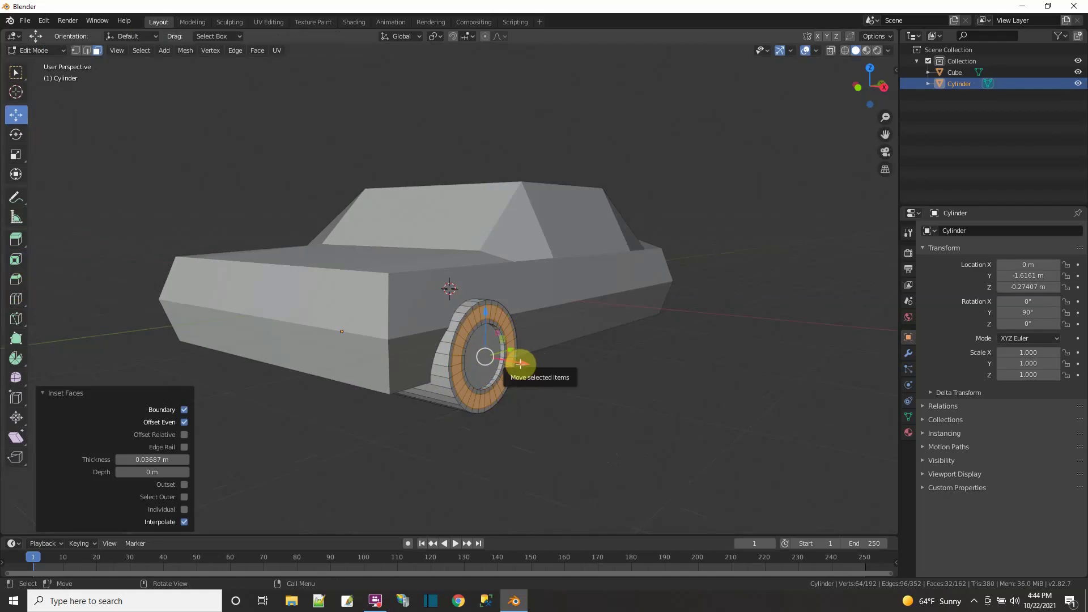
left_click_drag(521, 363, 525, 367)
left_click(578, 362)
middle_click_drag(458, 418, 843, 270)
Hide the cube that forms the car body and rename it Car.
left_click(1078, 73)
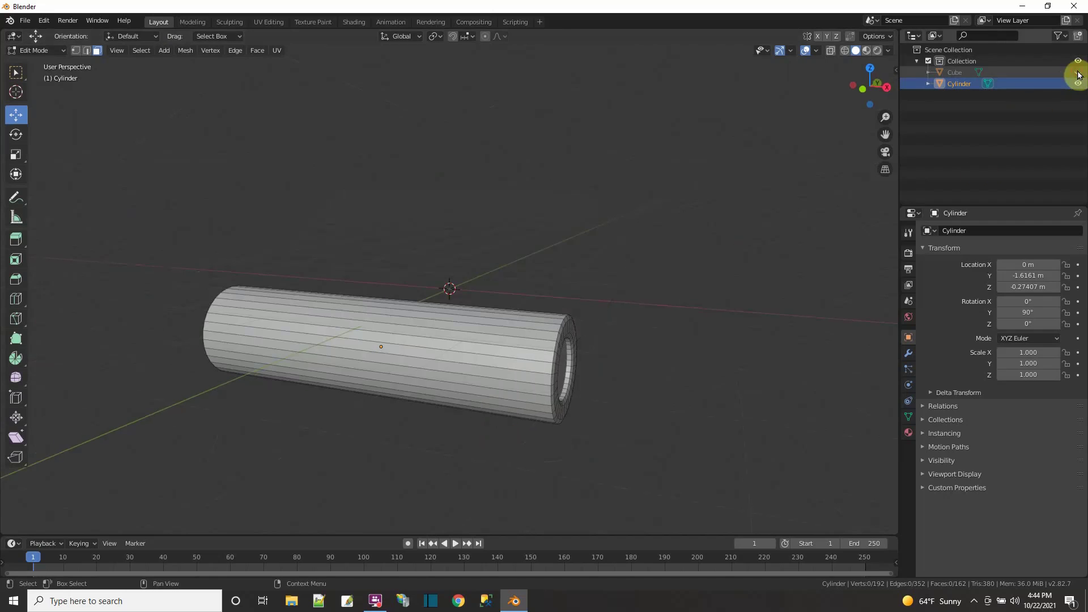
double_click(953, 72)
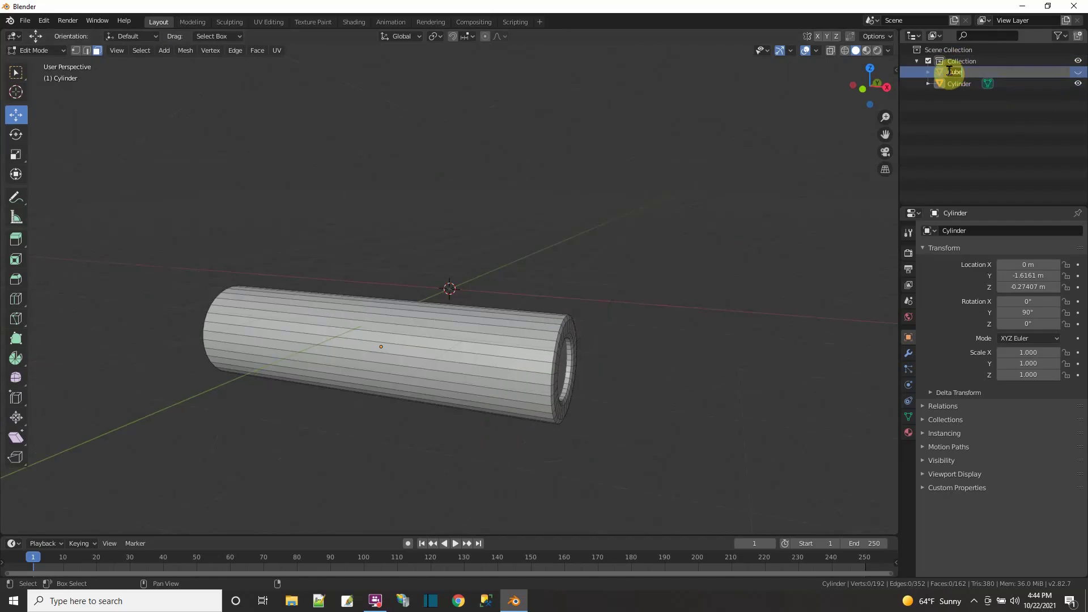
type("Car")
key("Return")
Add a single loop cut around the middle of the cylinder.
left_click(16, 298)
left_click(355, 352)
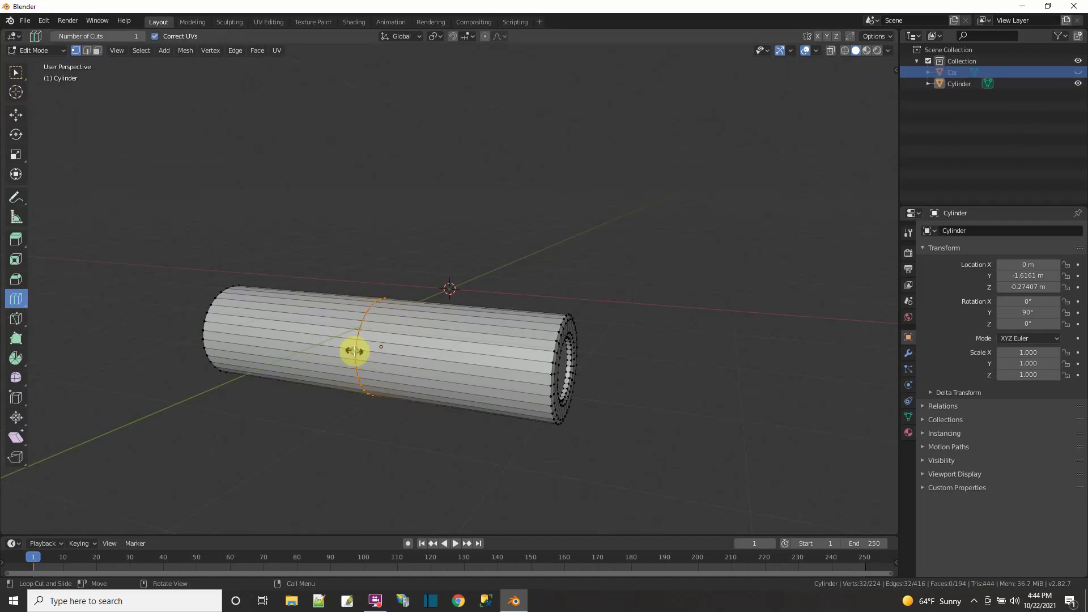
middle_click_drag(329, 420, 364, 428)
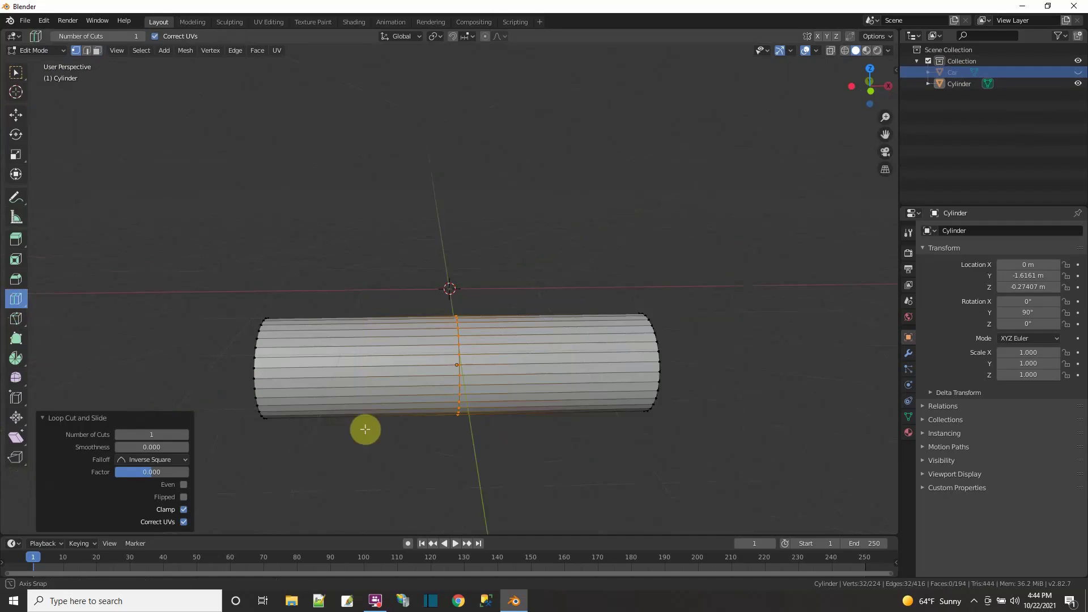
Turn on X-ray display and delete the vertices at the cylinder's plain far end.
left_click(12, 72)
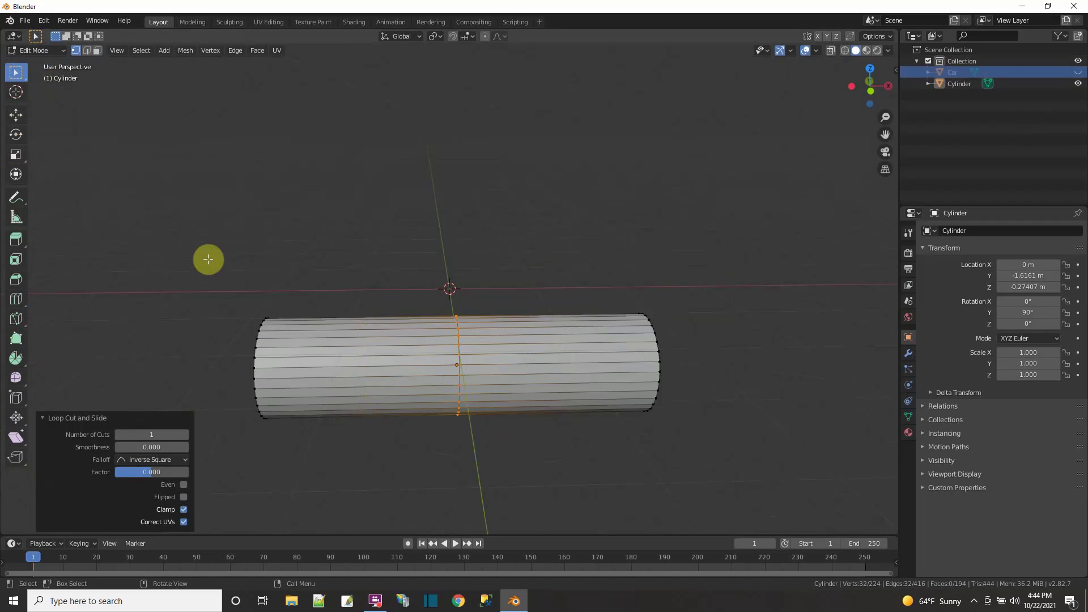
left_click(831, 51)
left_click_drag(240, 295, 299, 406)
right_click(287, 389)
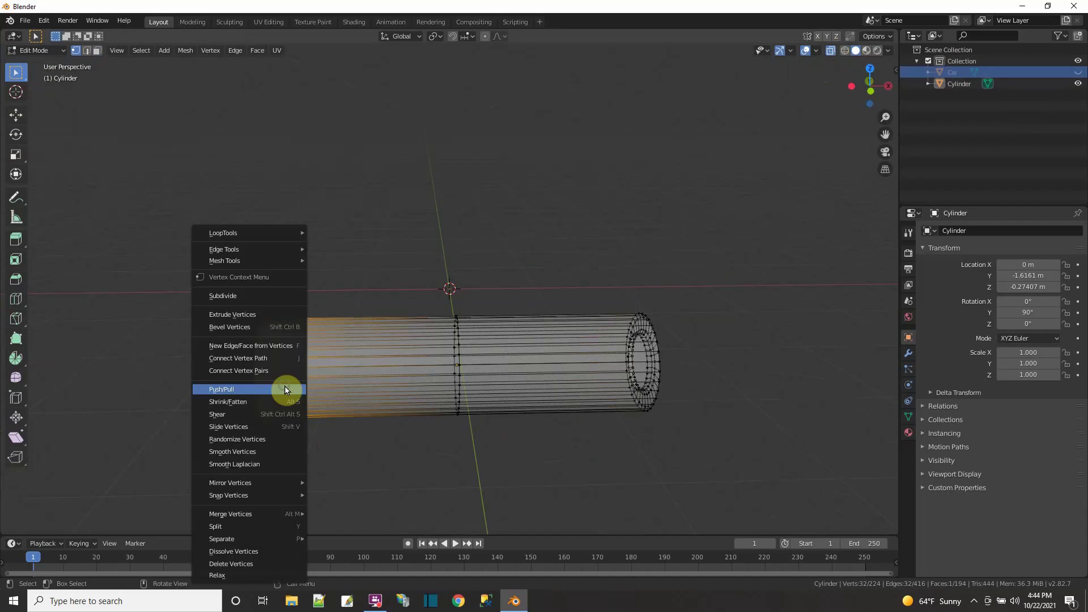
left_click(243, 564)
Show the car body again and move the cylinder's middle loop outward along X by about 1.32 m to leave a narrow wheel.
left_click_drag(395, 261, 502, 466)
left_click(1078, 72)
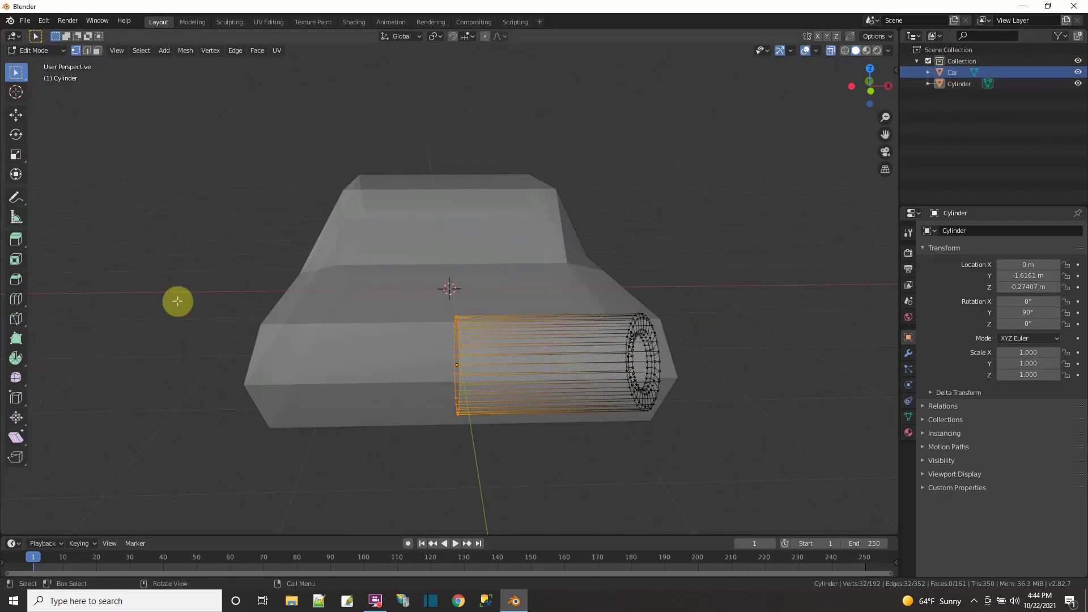
left_click(15, 116)
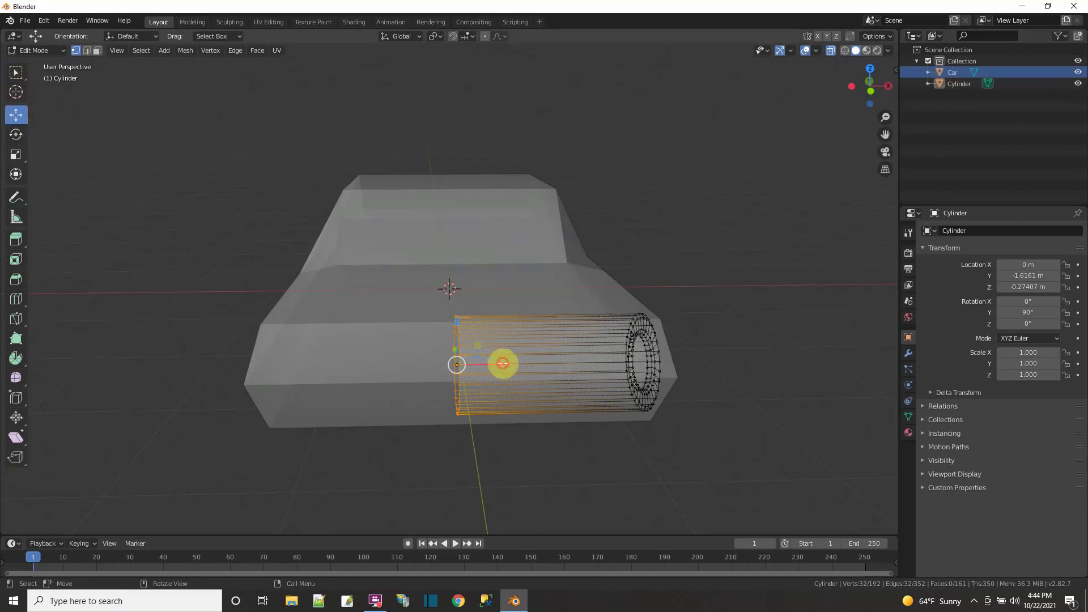
left_click_drag(503, 363, 640, 358)
middle_click_drag(720, 418, 704, 408)
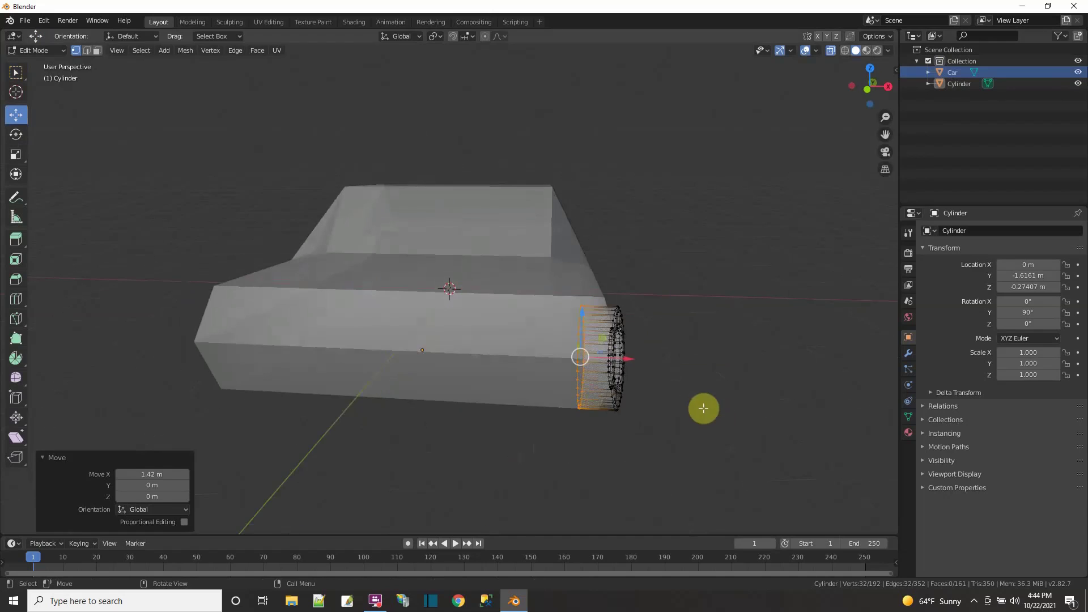
left_click_drag(622, 357, 614, 356)
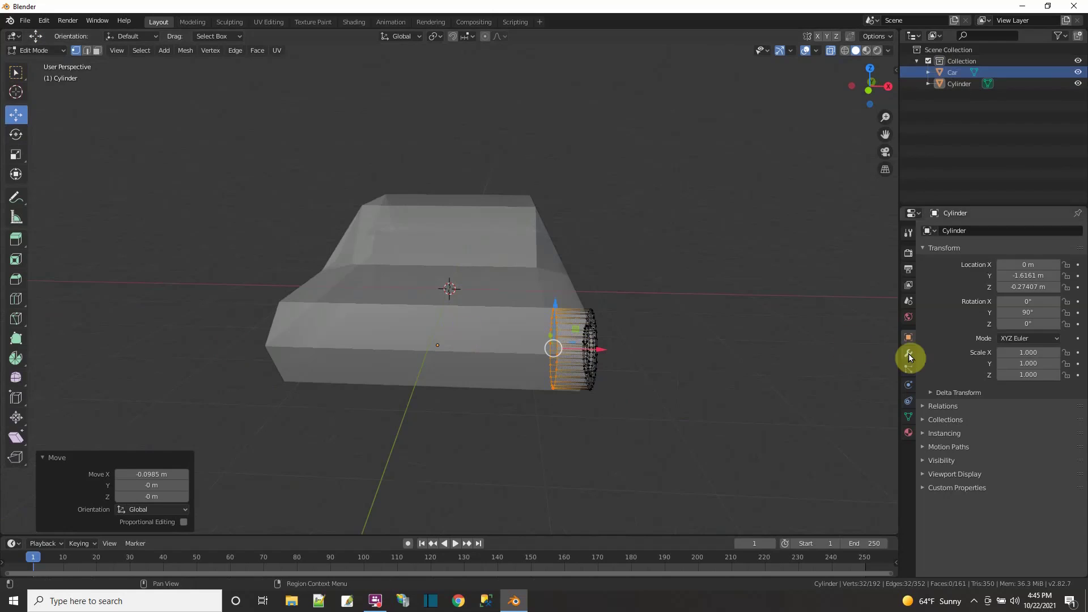
Add a Mirror modifier to the cylinder with only the Z axis enabled and turn off X-ray display.
left_click(910, 354)
left_click(940, 231)
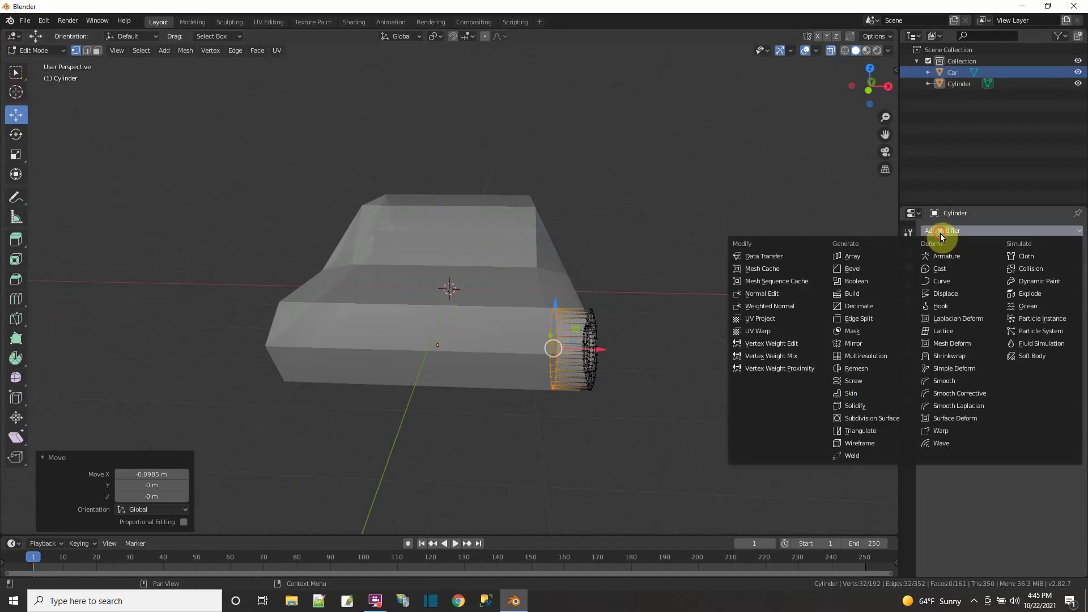
left_click(853, 344)
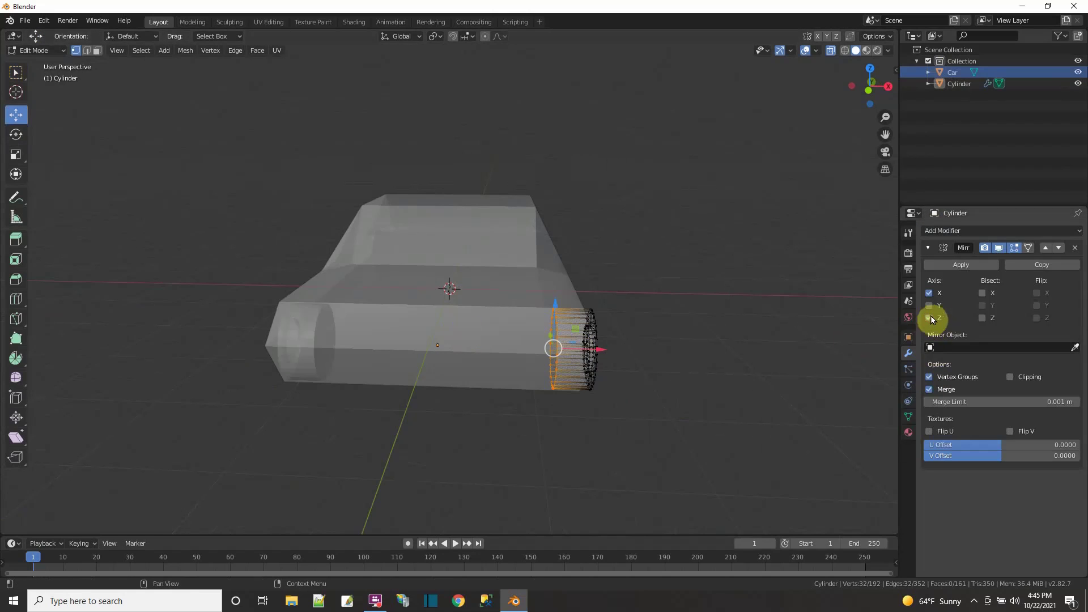
middle_click_drag(449, 406, 545, 399)
Rename the Cylinder object as front.
left_click(955, 85)
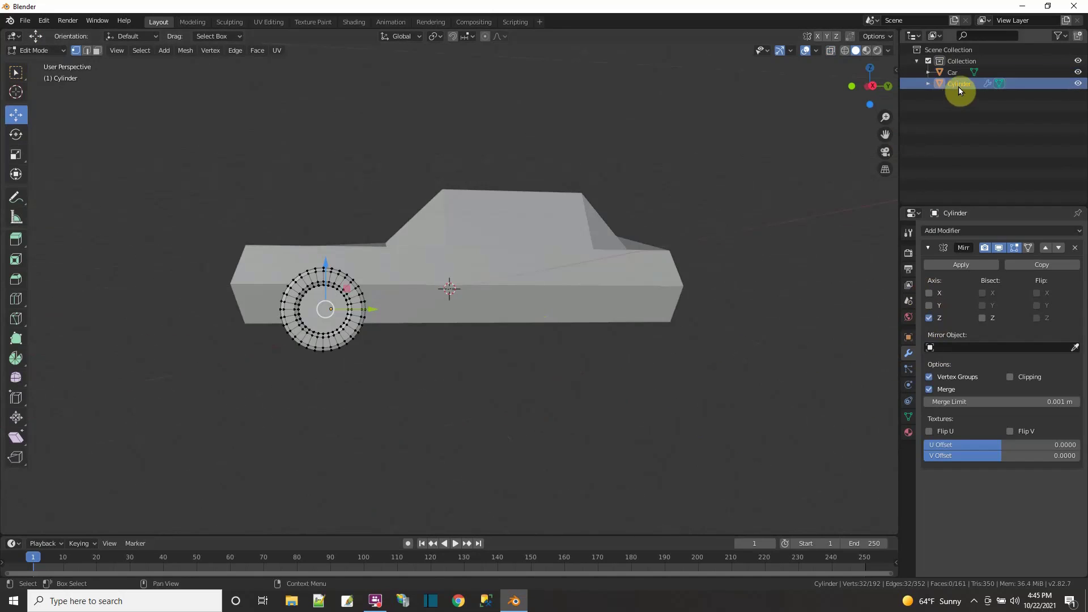
double_click(958, 84)
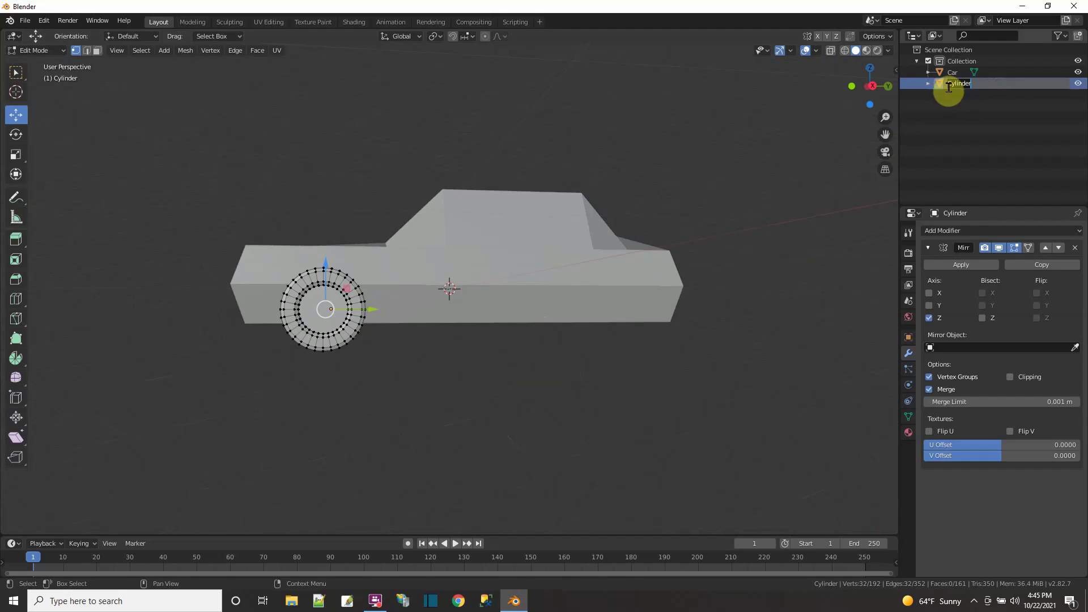
type("front")
key("Return")
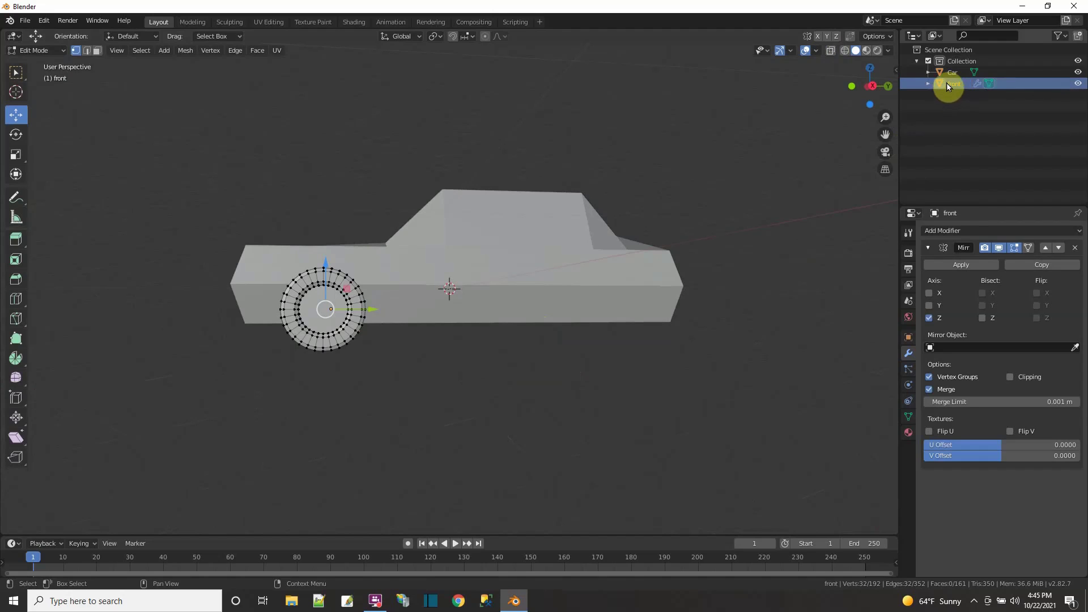
Copy the front wheel object, paste it into the collection, and switch to Object Mode.
right_click(947, 83)
left_click(913, 56)
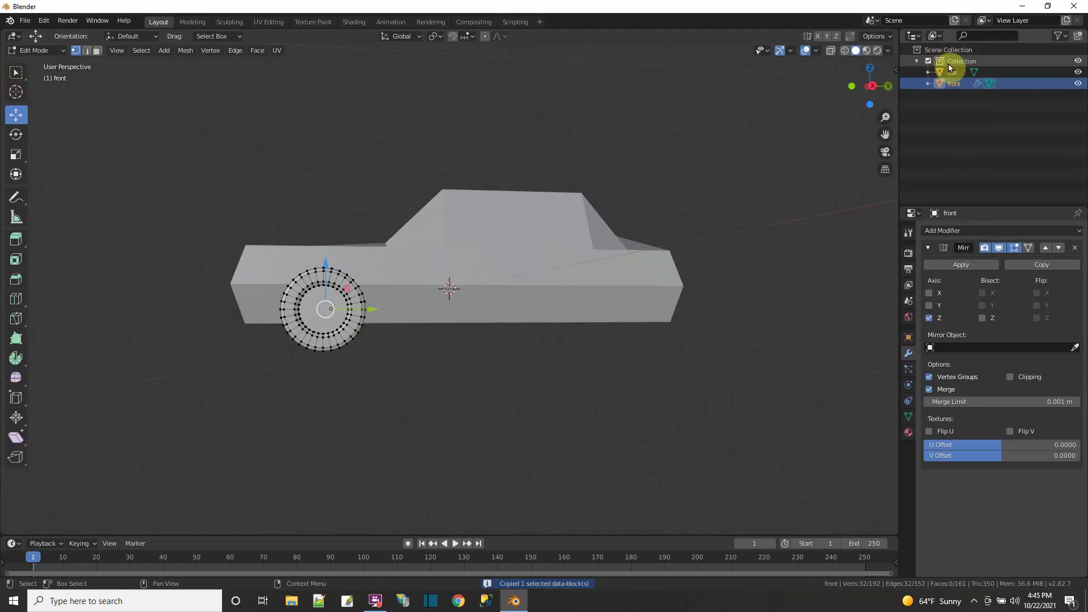
right_click(952, 61)
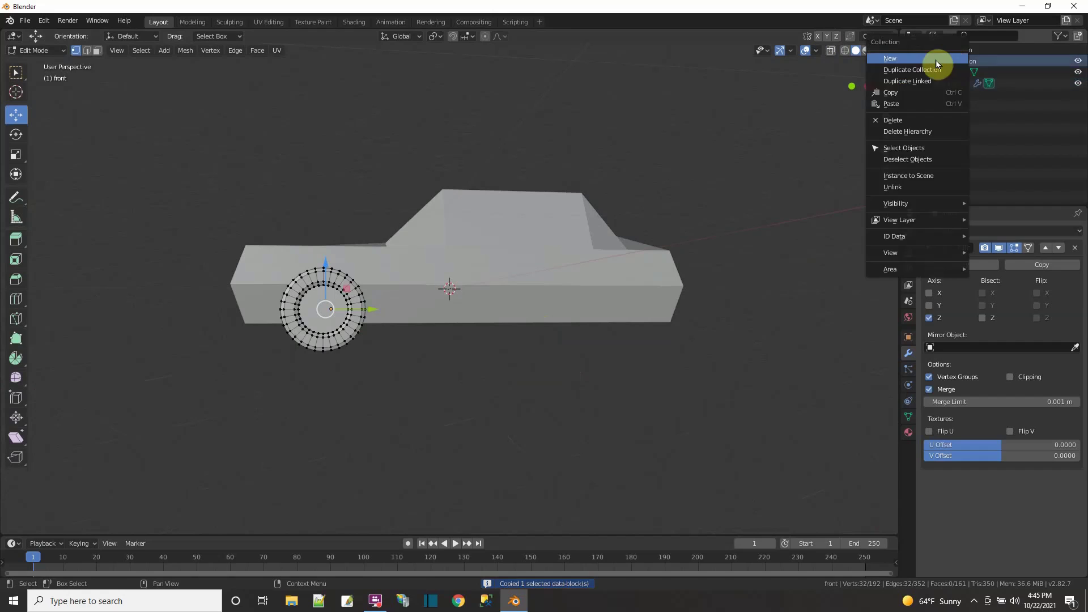
left_click(906, 103)
left_click(63, 50)
left_click(53, 68)
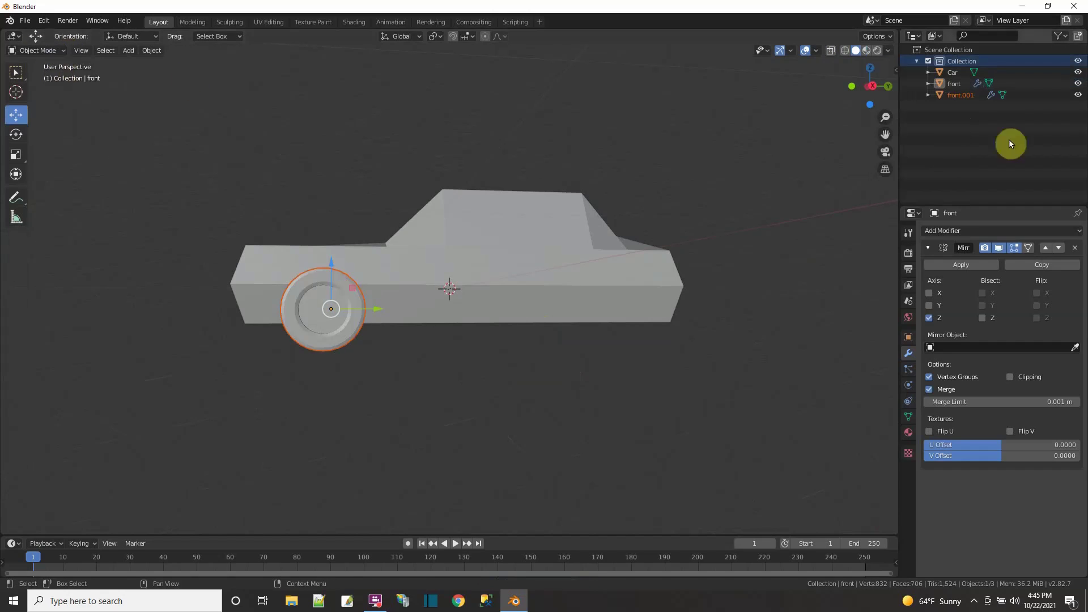
Move the pasted wheel pair along Y to the rear of the car and rename it back.
left_click(955, 95)
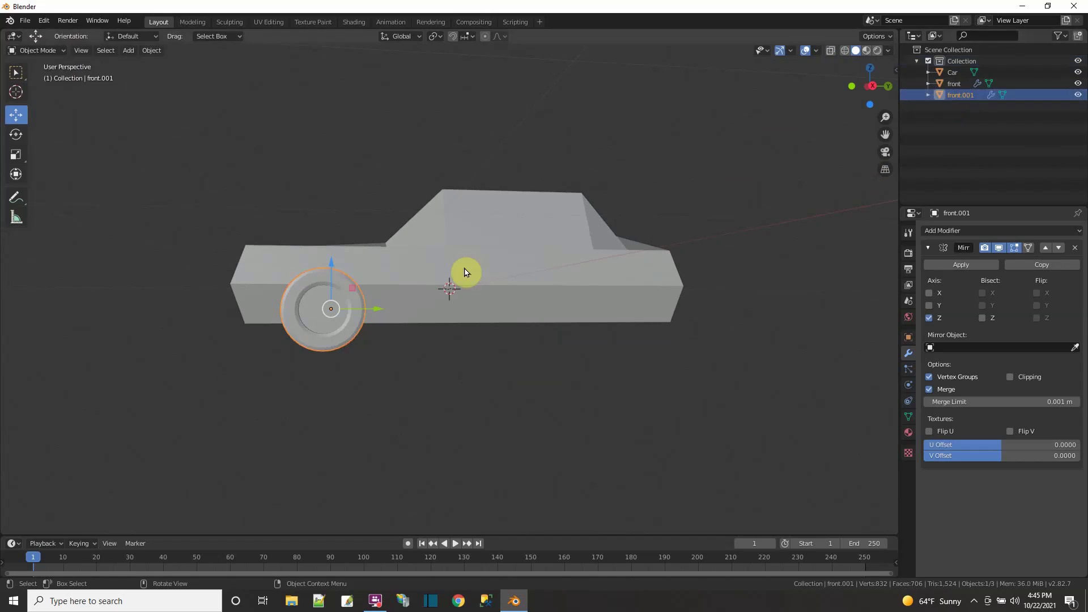
left_click_drag(384, 312, 618, 307)
double_click(949, 95)
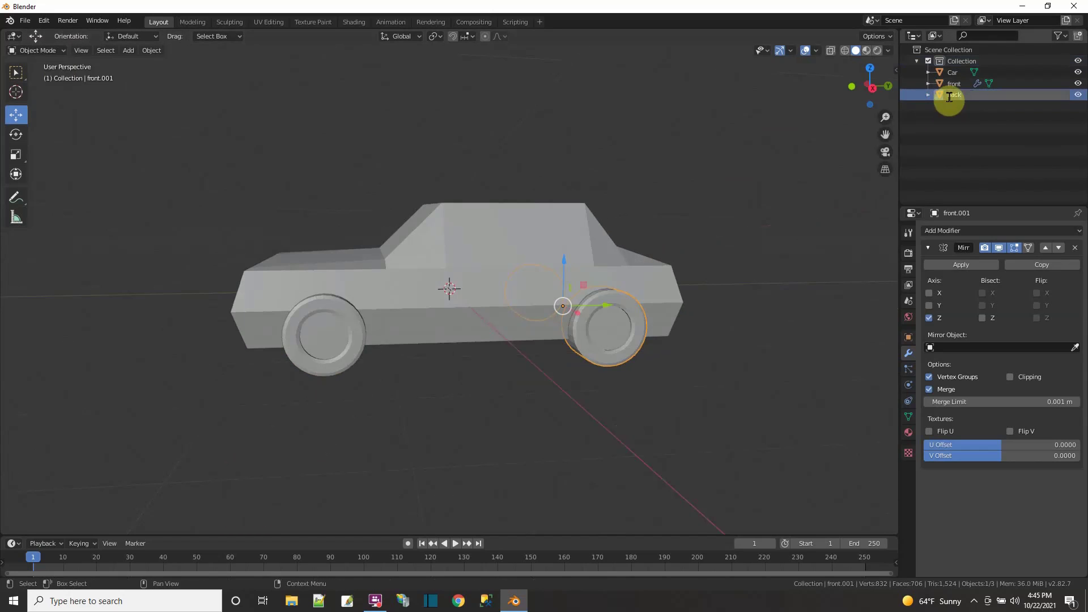
key("Return")
middle_click_drag(623, 363, 582, 396)
left_click(583, 395)
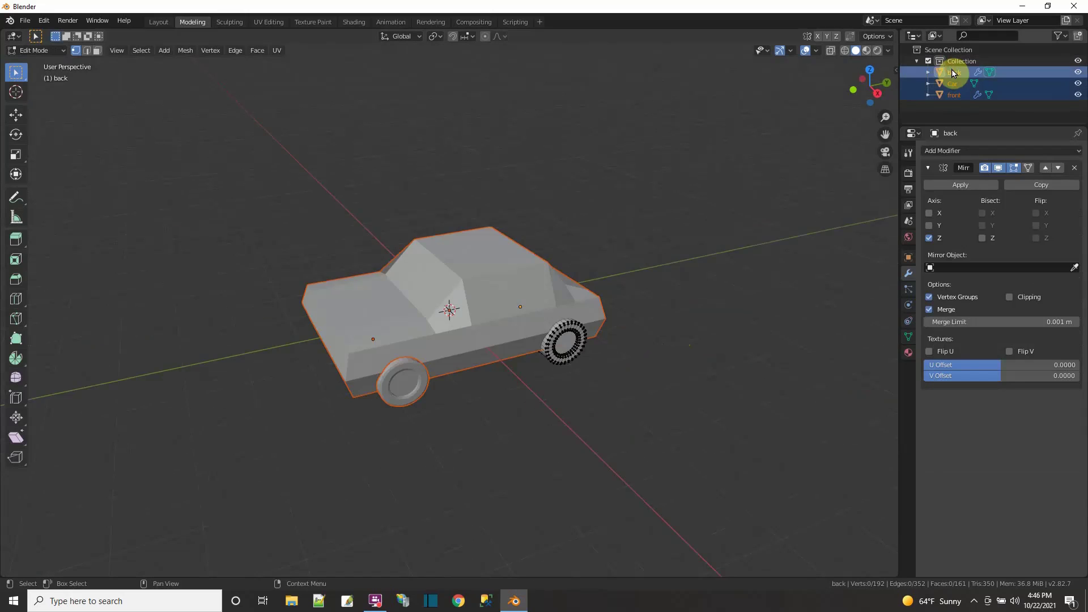
Join the front and back wheel objects in Object Mode and rename the joined object wheels.
left_click(953, 73)
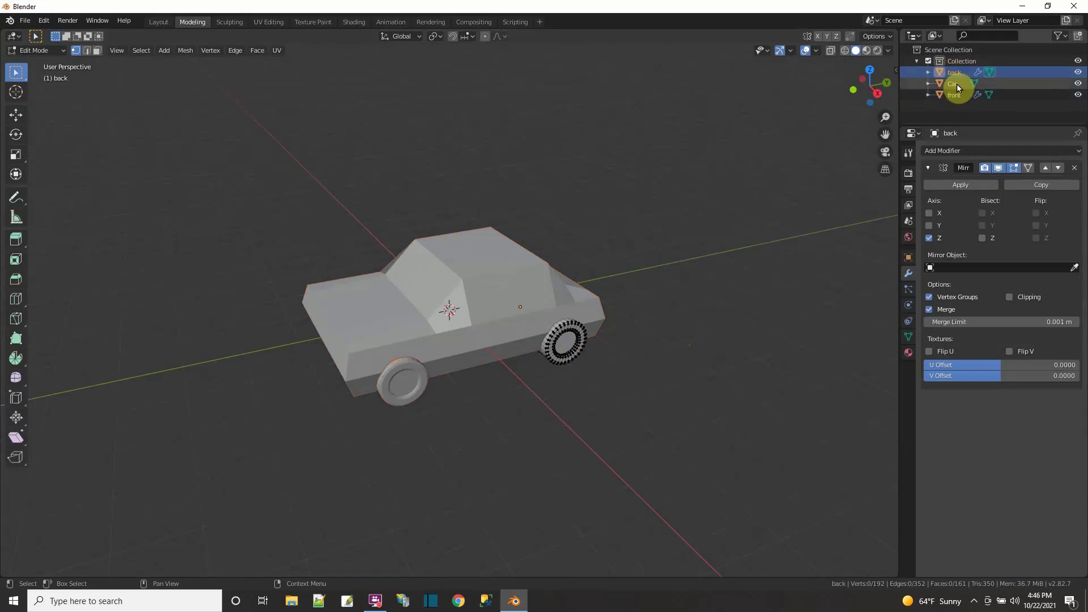
left_click(957, 96, "ctrl")
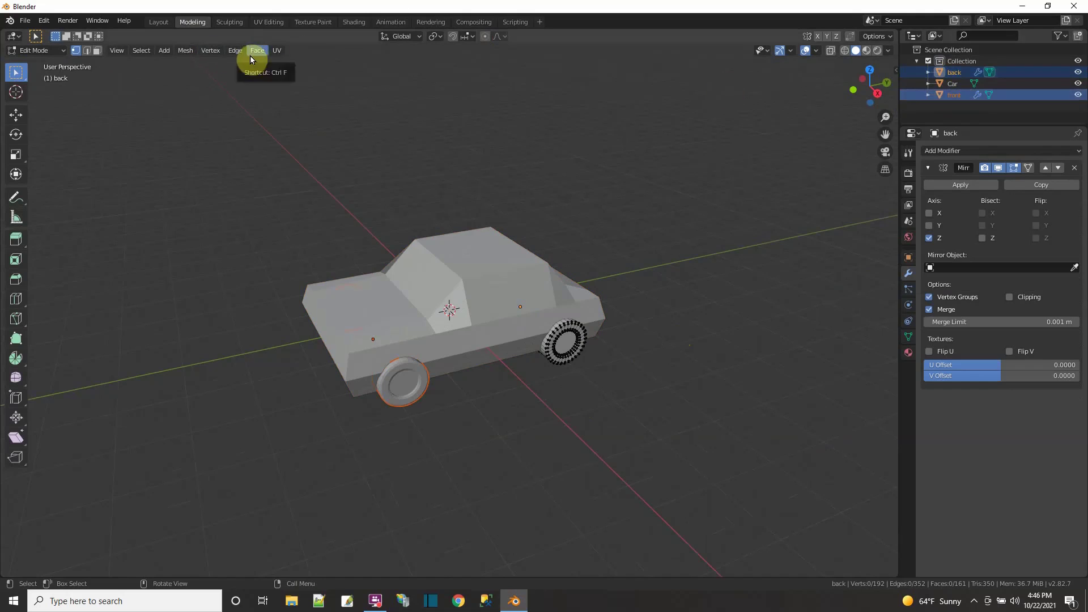
left_click(57, 51)
left_click(62, 66)
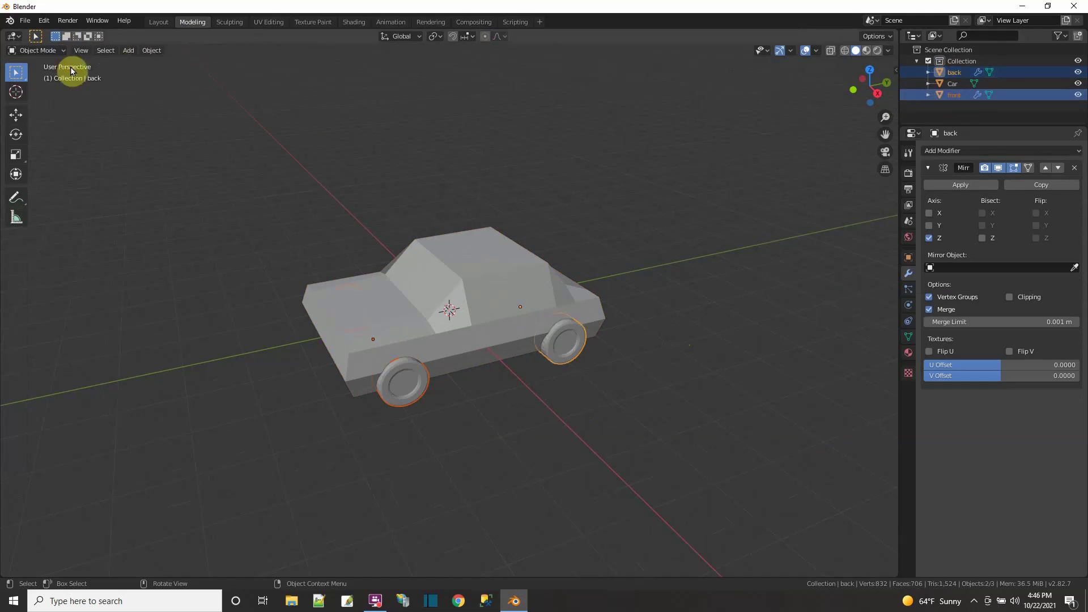
left_click(146, 50)
left_click(183, 161)
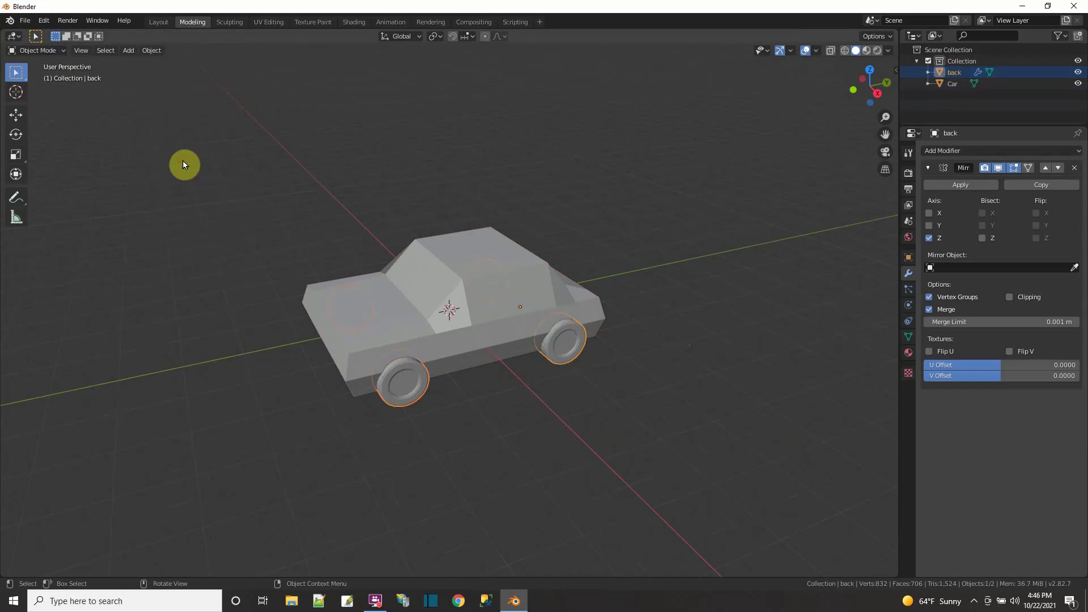
double_click(954, 72)
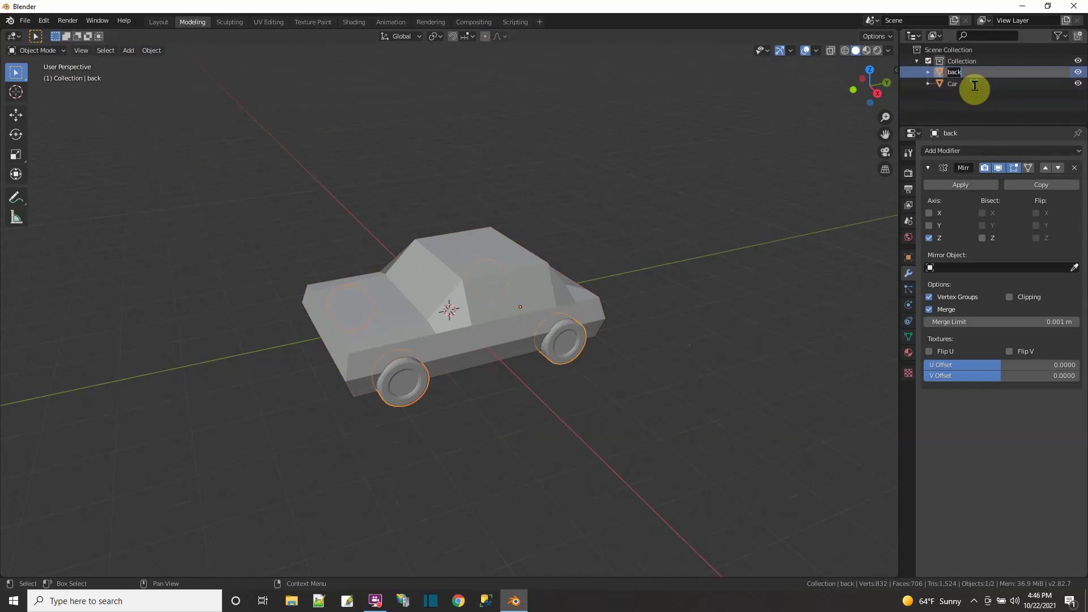
key("Return")
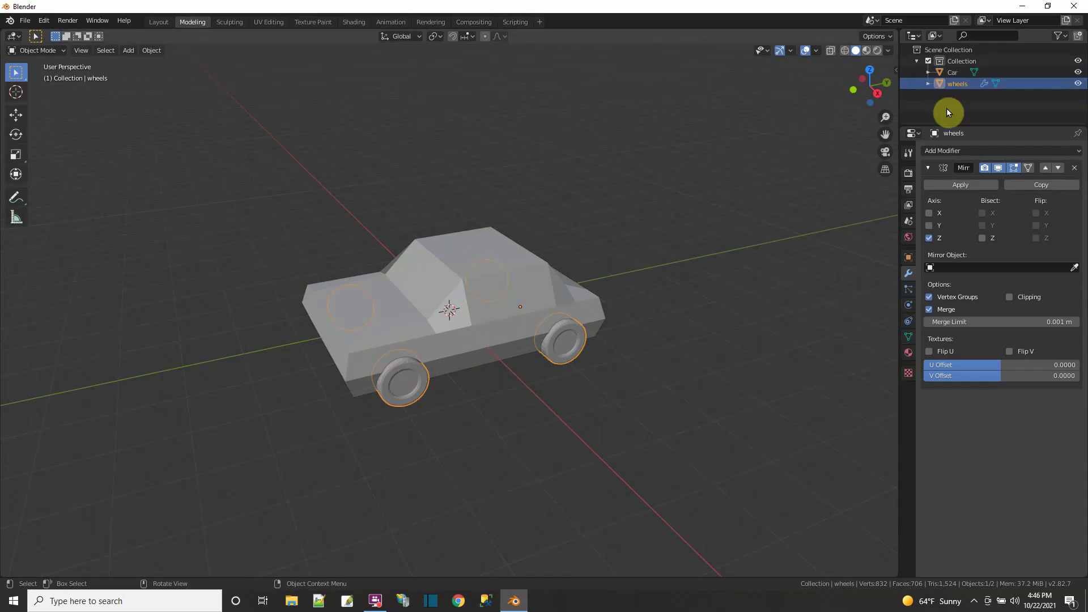
Open the wheels object for editing in the UV Editing workspace and select all its faces in face selection mode.
left_click(261, 22)
left_click(491, 51)
left_click(491, 76)
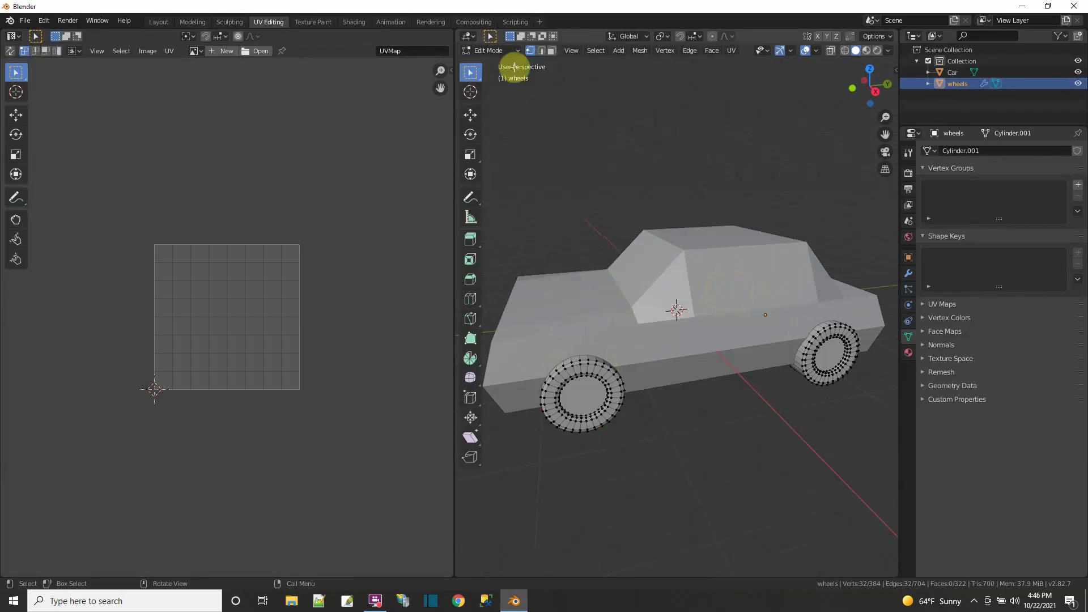
left_click(552, 52)
key("a")
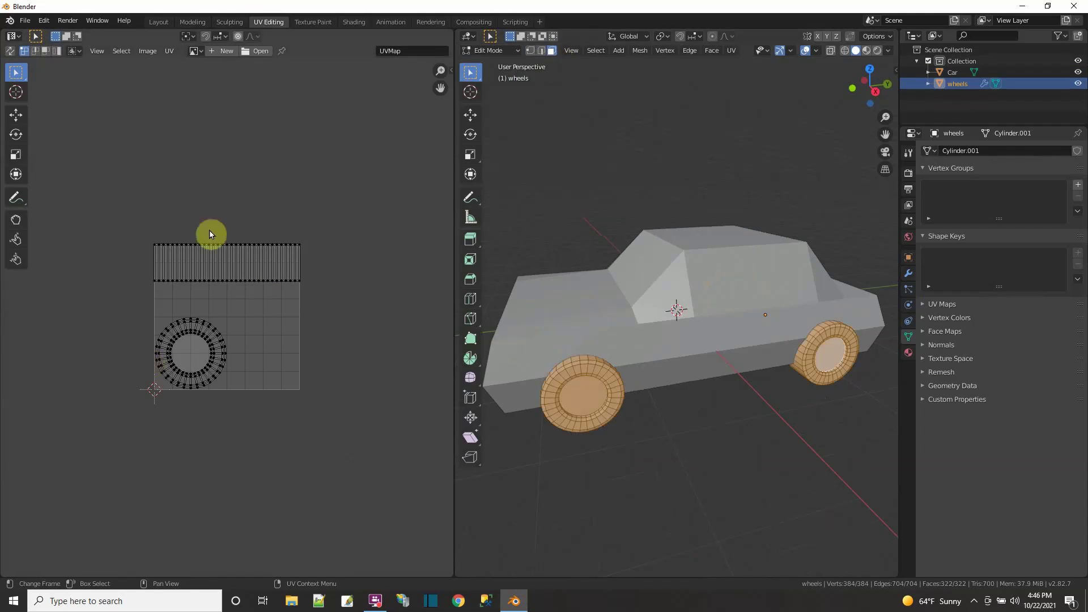
Show the material preview and give the wheels a new material whose base color is the image texture pallete01.jpg from the Desktop.
left_click(867, 51)
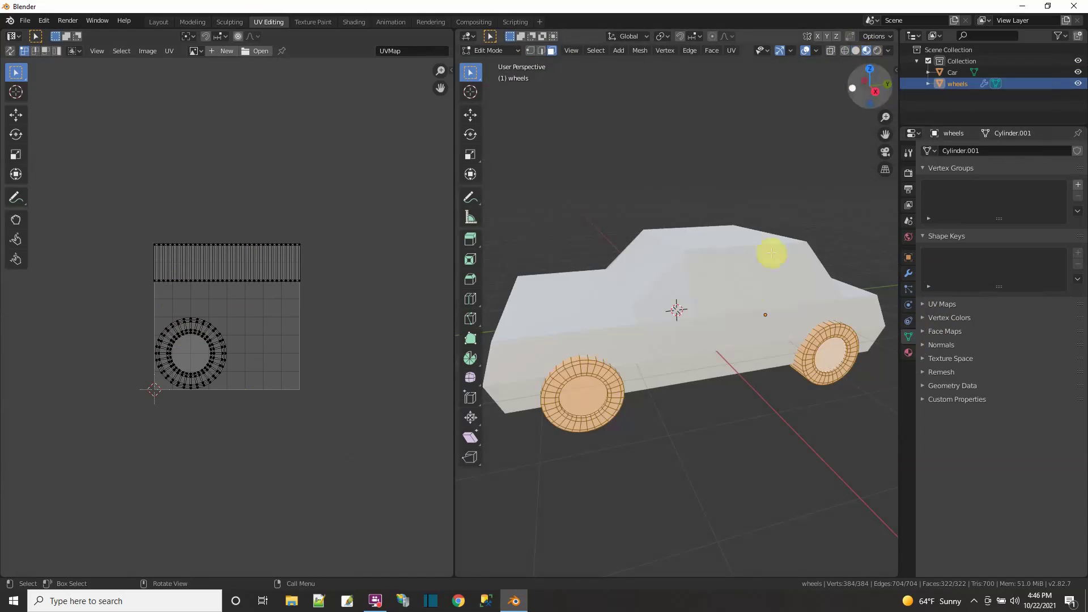
left_click(909, 353)
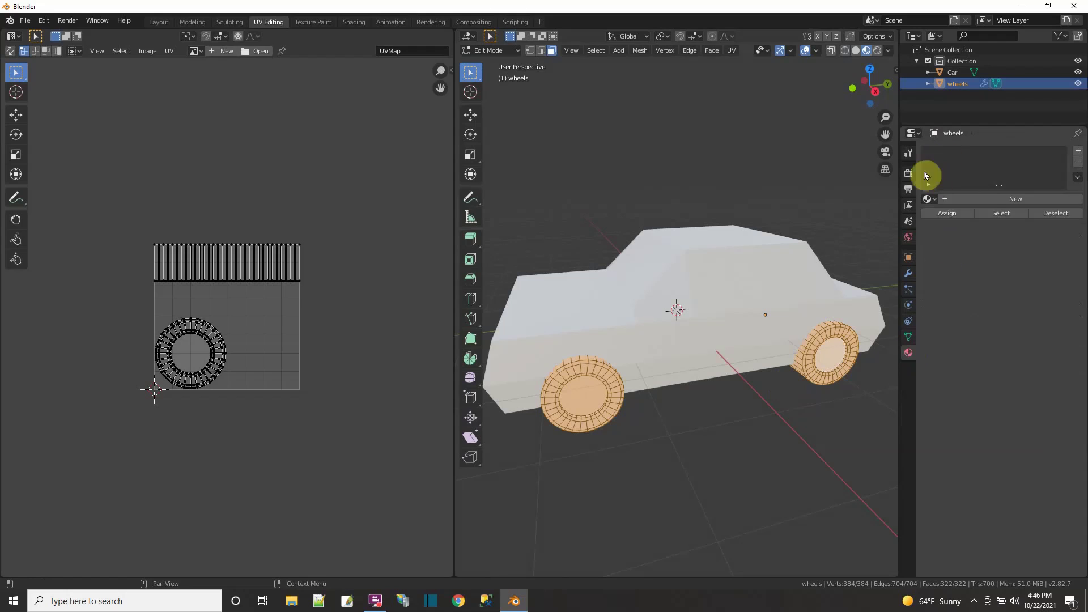
left_click(984, 201)
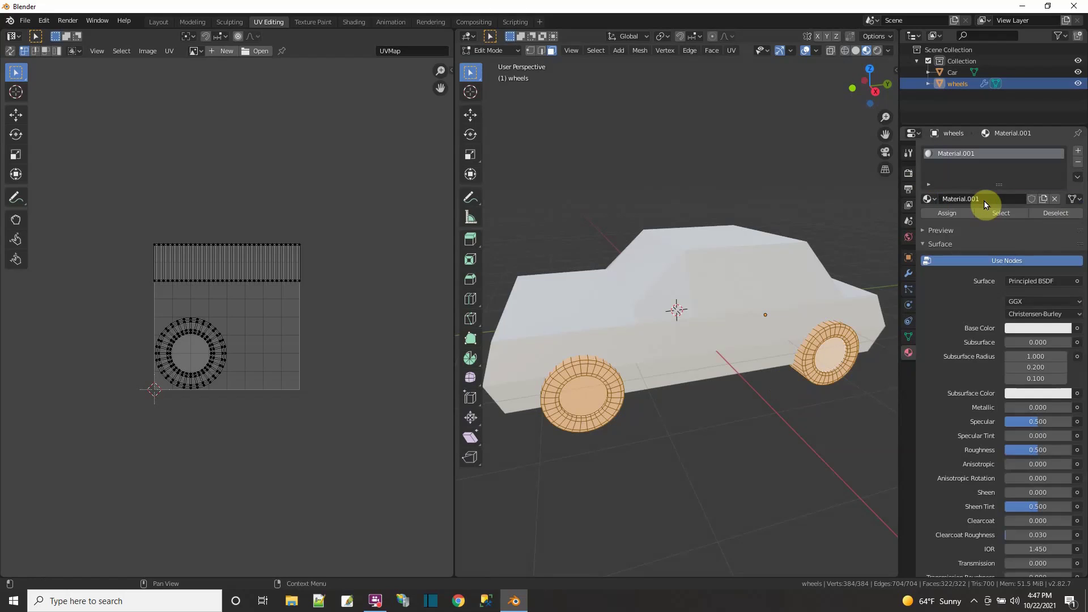
left_click(1077, 328)
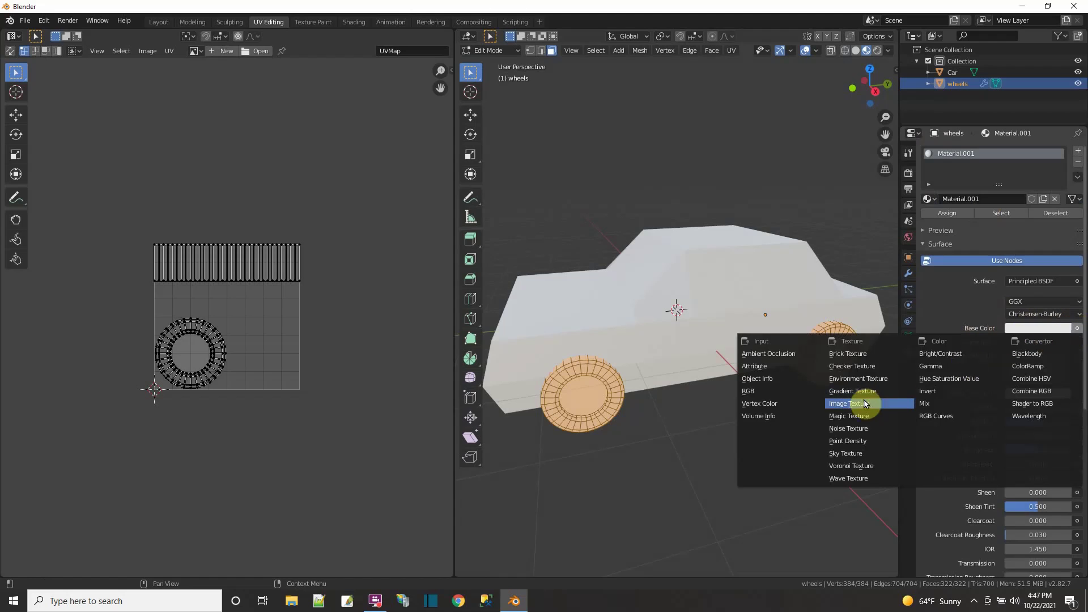
left_click(865, 405)
left_click(1065, 342)
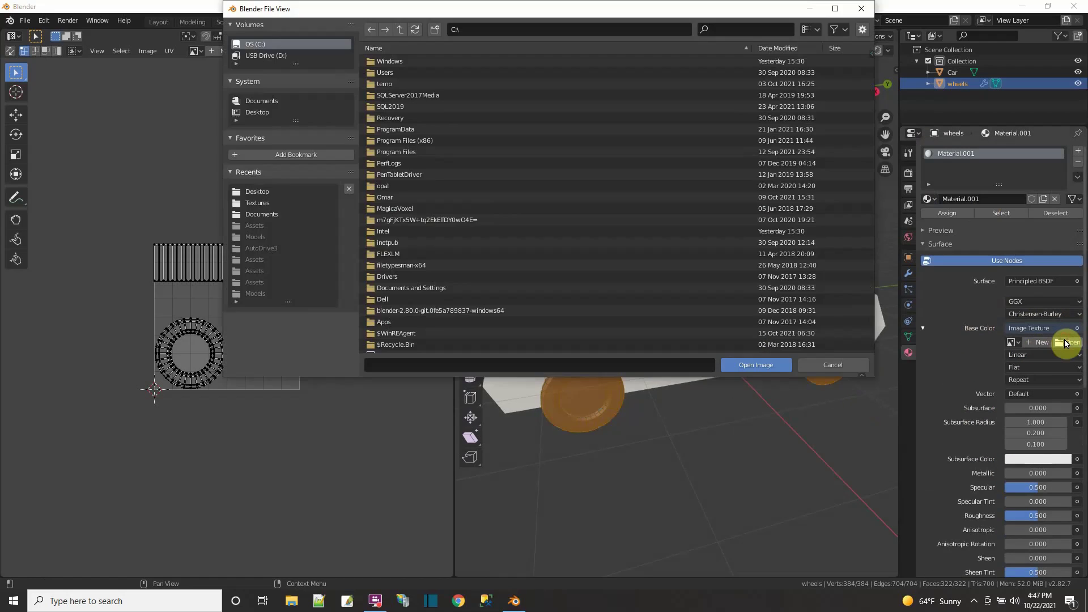
left_click(254, 192)
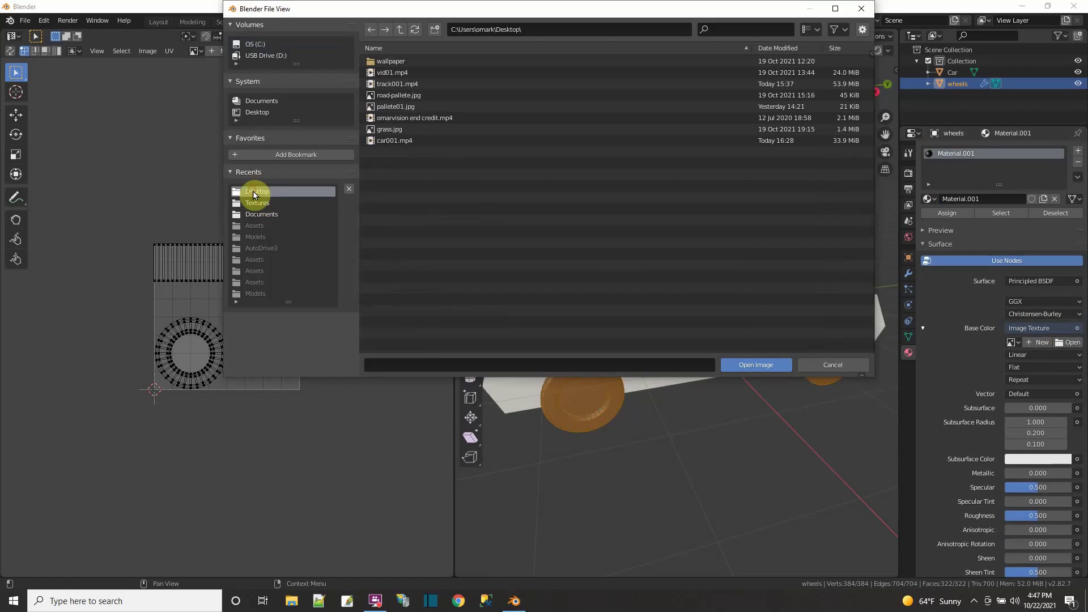
double_click(382, 107)
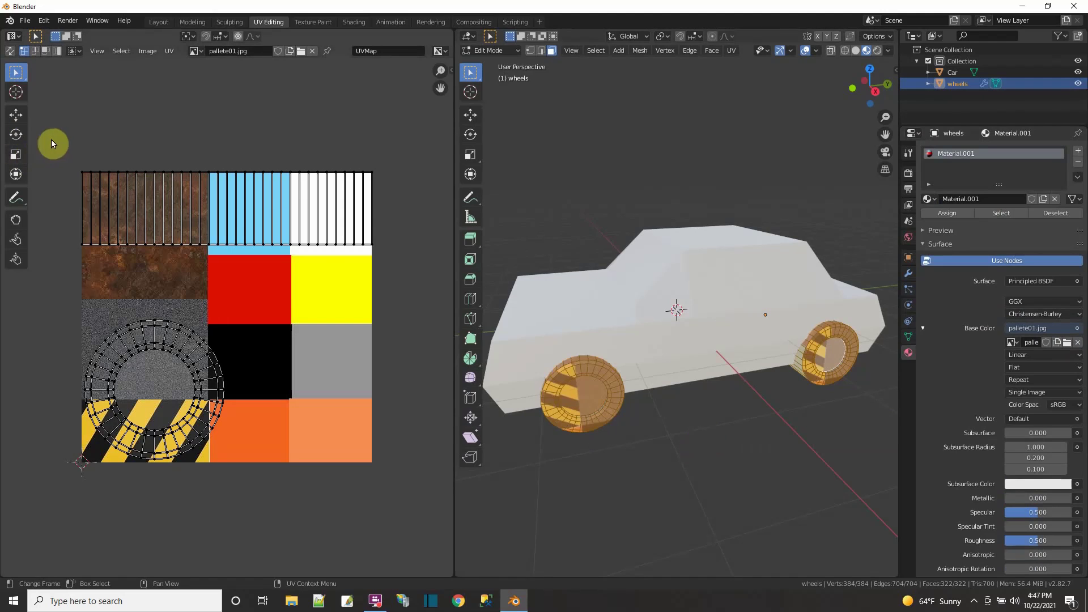
Scale the wheels' whole UV layout down to a tiny island and place it in the palette's black square.
left_click_drag(49, 137, 411, 513)
left_click(15, 154)
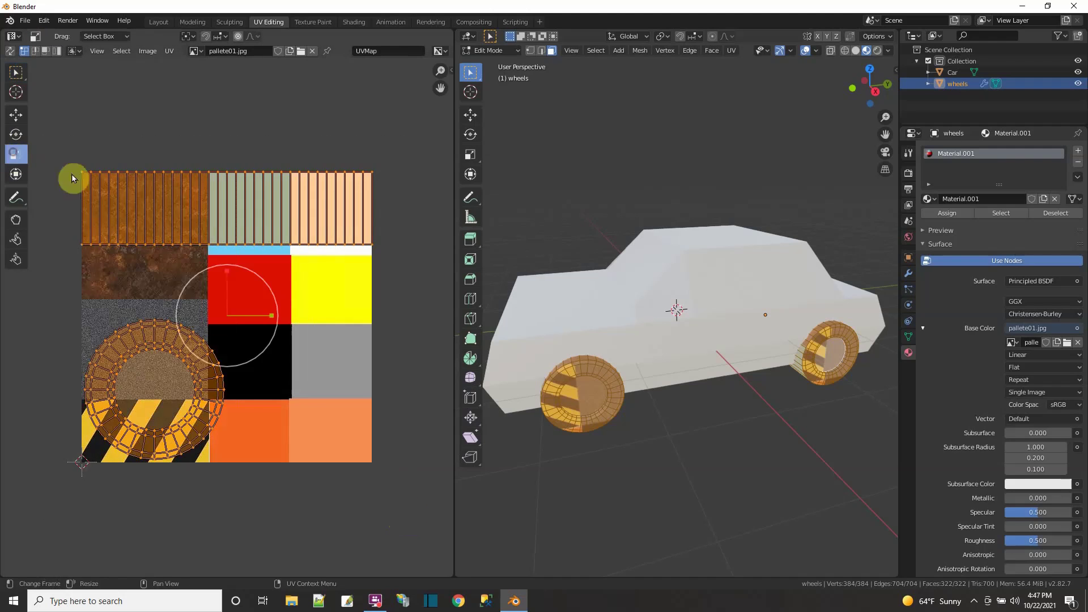
left_click_drag(214, 272, 251, 361)
left_click(19, 116)
left_click(685, 428)
Select the hub faces of the front and rear wheels and move their UVs onto the palette's yellow square.
left_click(593, 402)
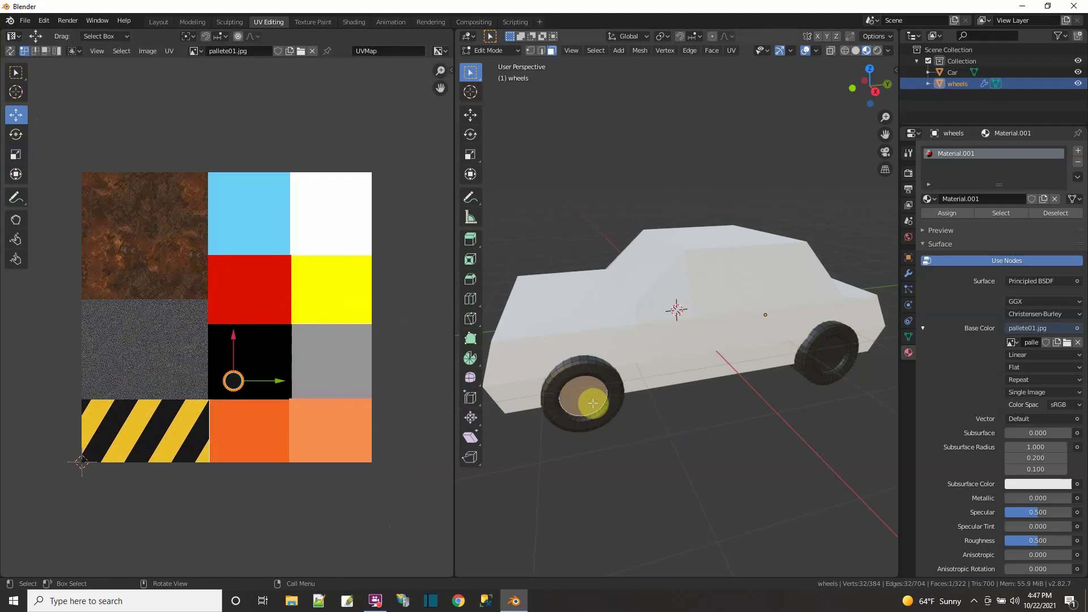
left_click(832, 359, "shift")
middle_click_drag(832, 359, 589, 403)
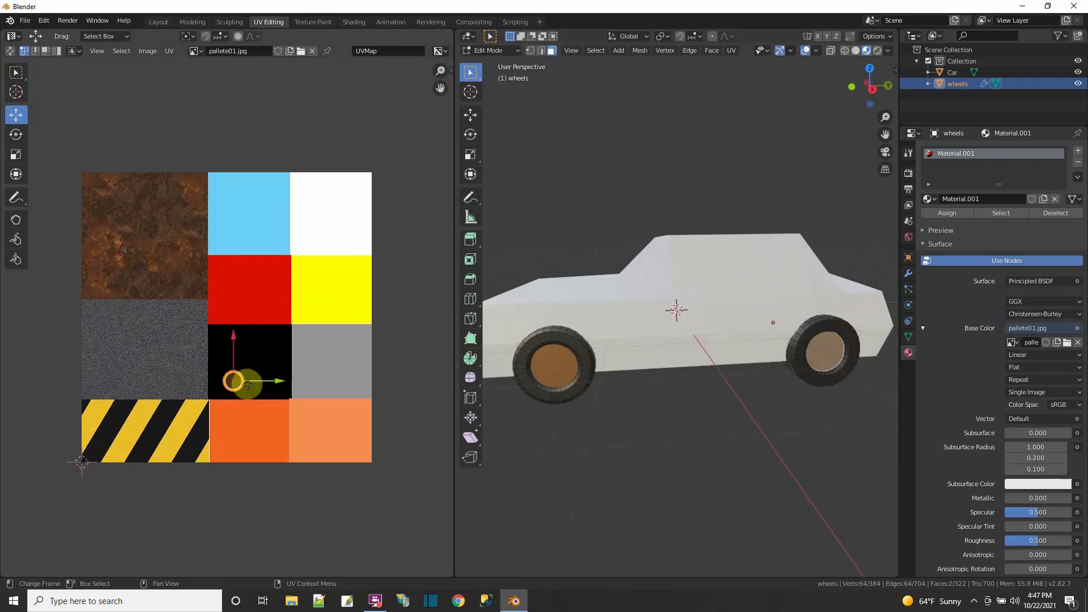
left_click_drag(239, 379, 347, 298)
left_click(773, 483)
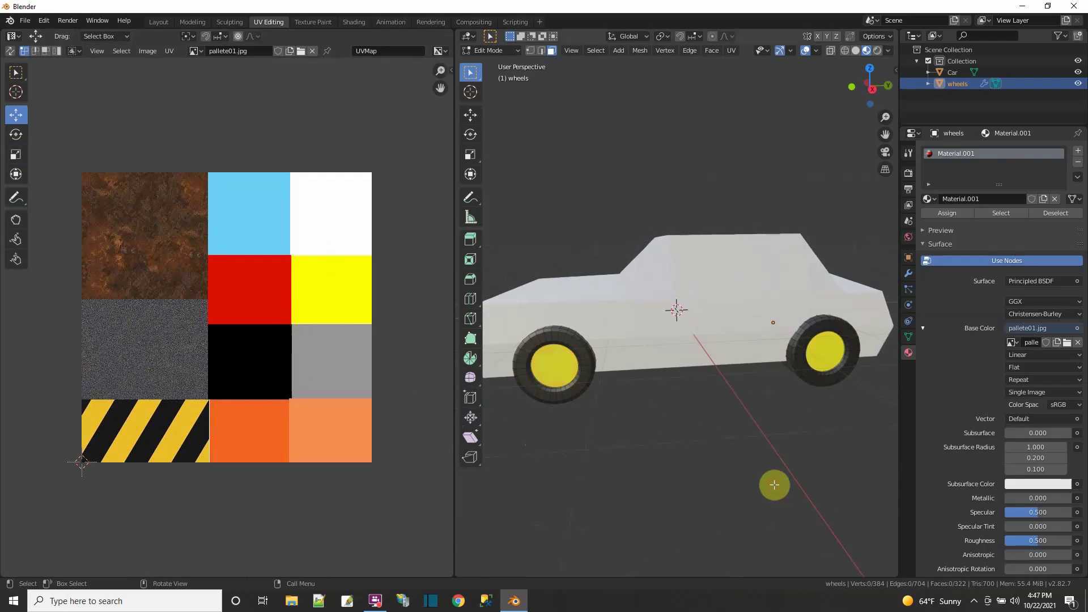
Leave editing of the wheels and open the Car object in Edit Mode.
left_click(490, 51)
left_click(494, 62)
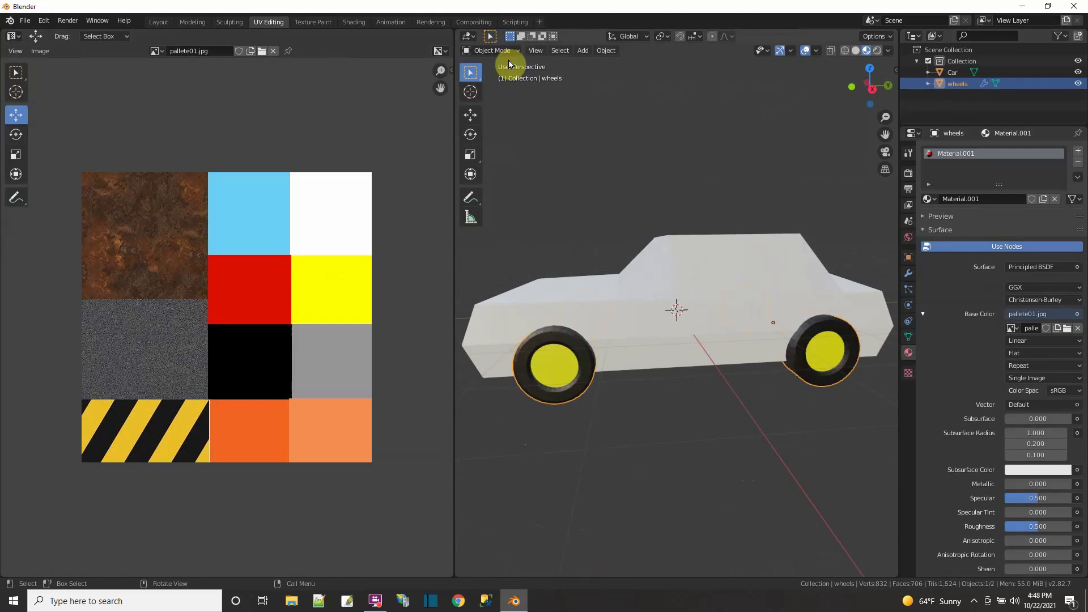
left_click(942, 73)
left_click(516, 50)
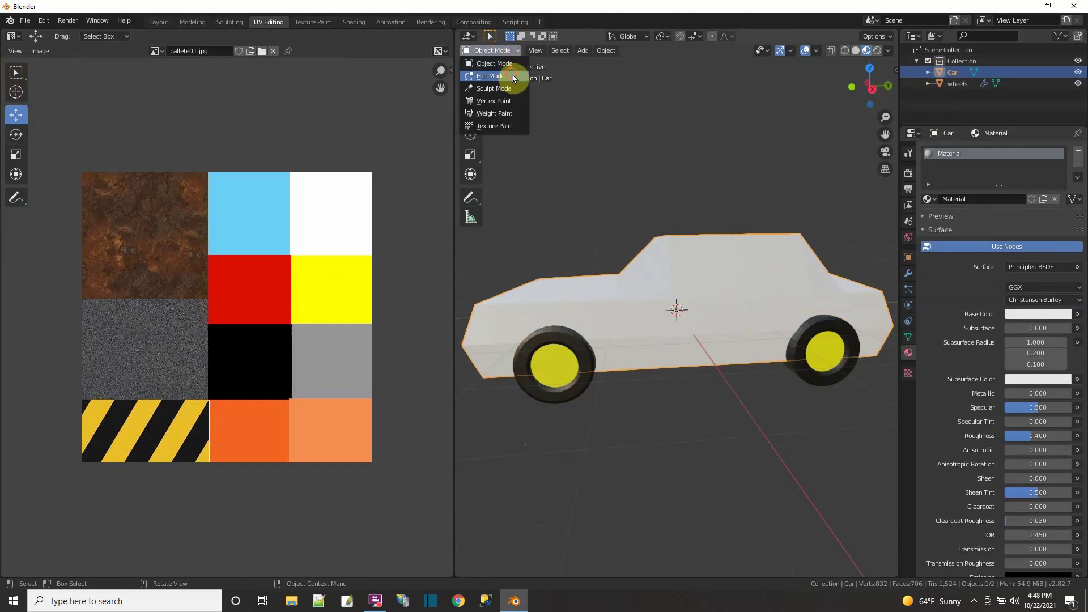
left_click(514, 76)
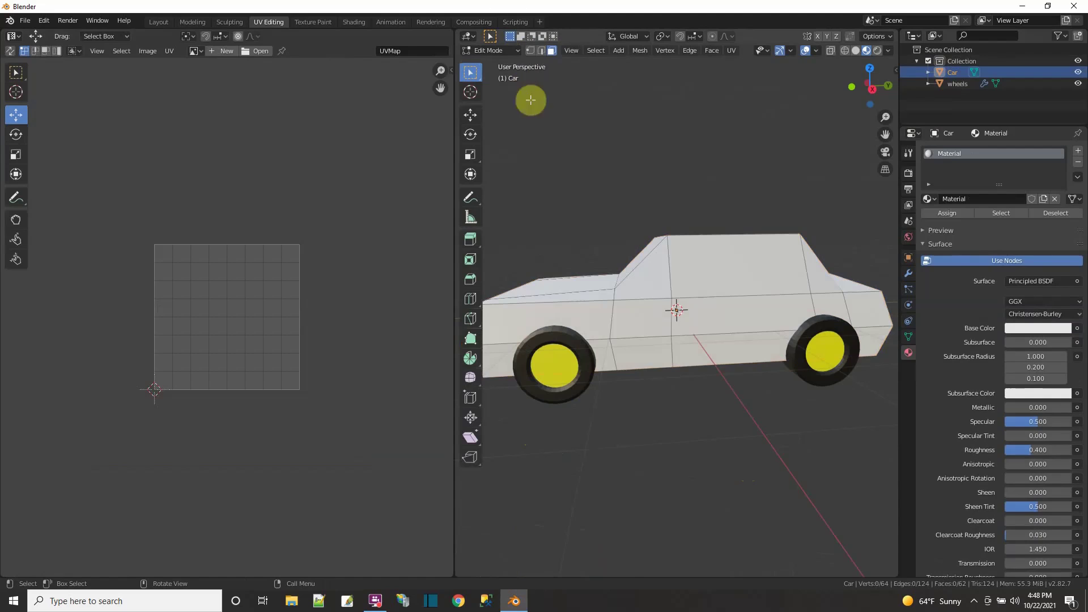
Set the car material's base color to an image texture using pallete01.jpg from the Desktop.
left_click(1071, 332)
left_click(841, 411)
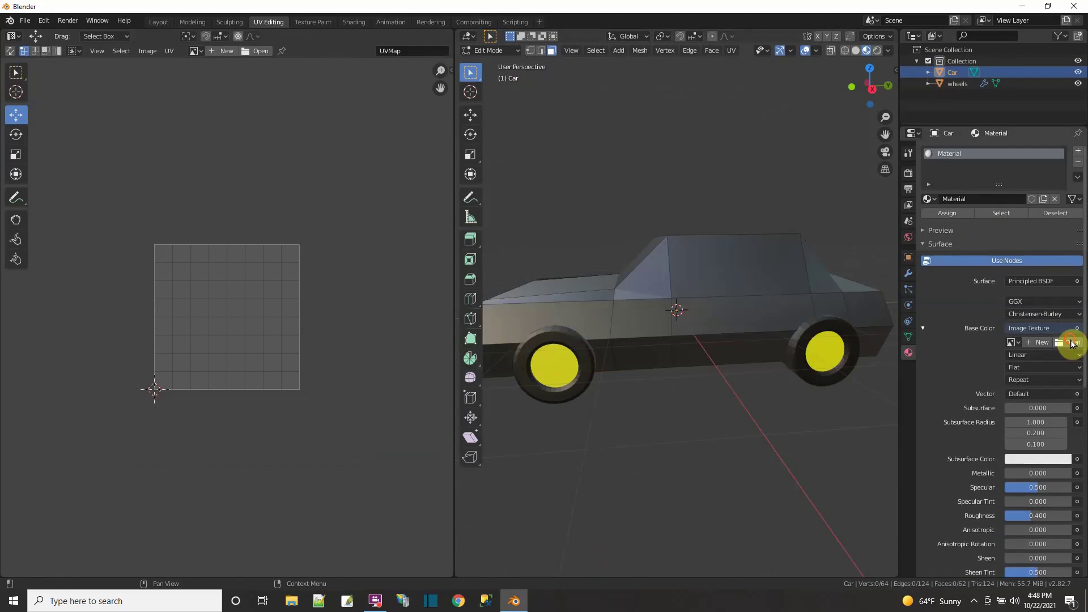
left_click(1073, 343)
left_click(267, 112)
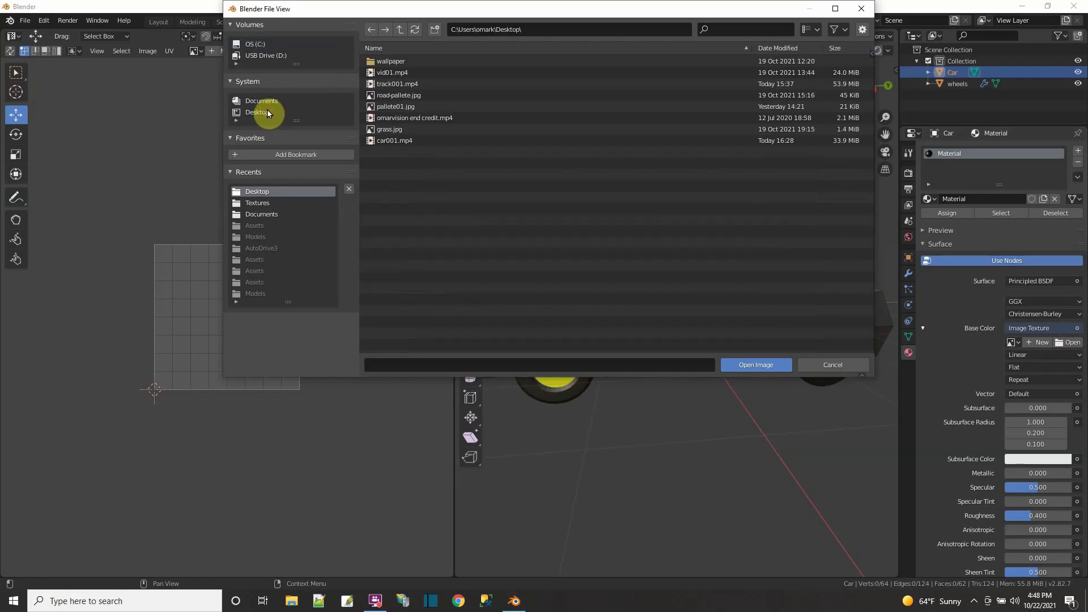
double_click(383, 108)
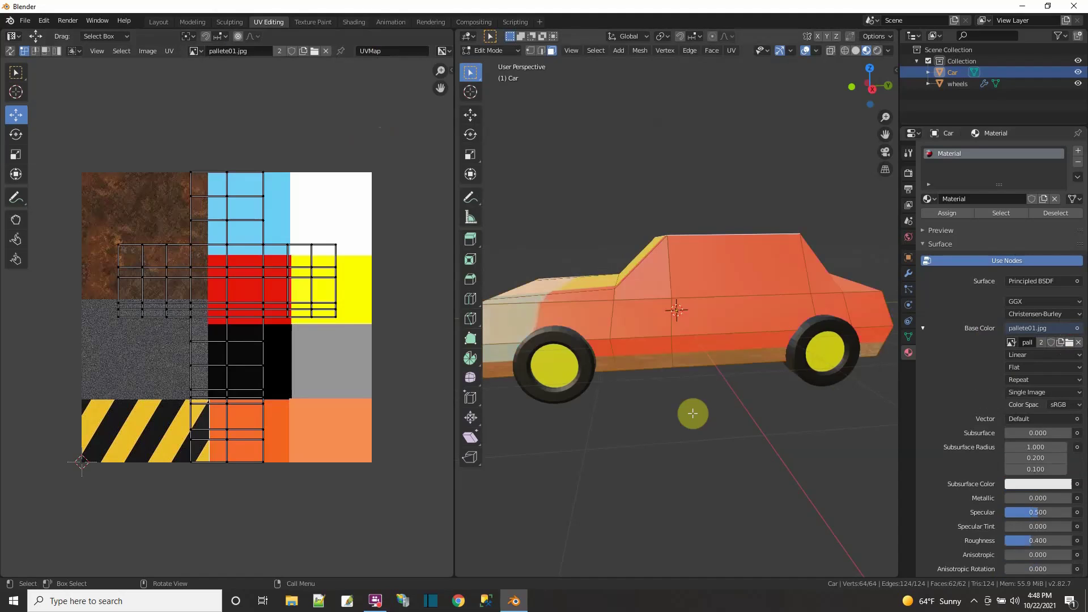
Scale down the car's entire UV layout and place it inside the palette's light orange square.
left_click_drag(84, 129, 346, 500)
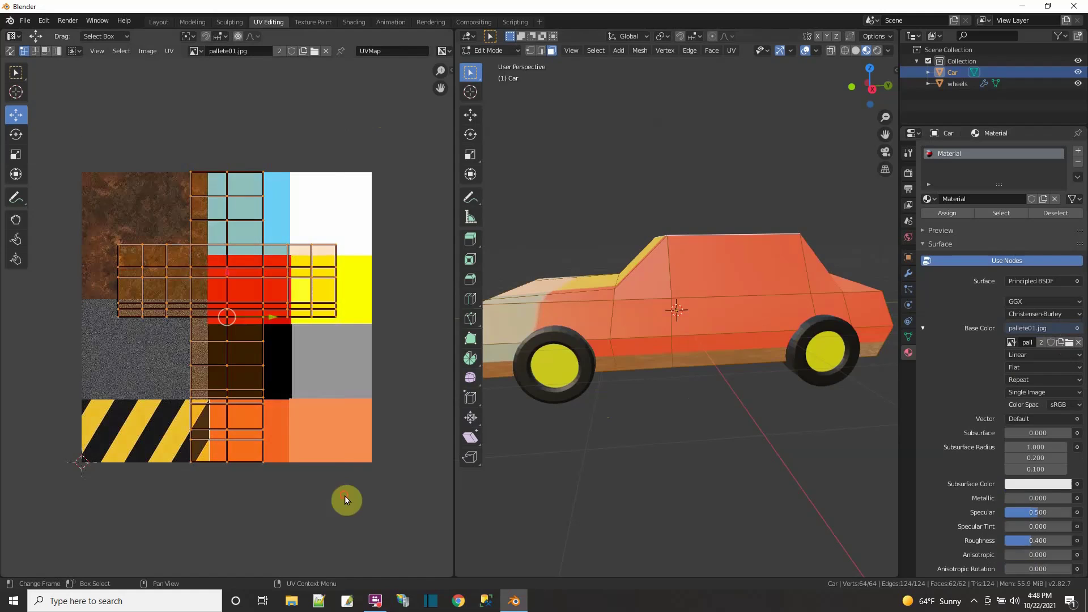
left_click(16, 154)
left_click_drag(190, 281, 338, 441)
left_click(23, 121)
left_click(669, 449)
middle_click_drag(668, 449, 580, 351)
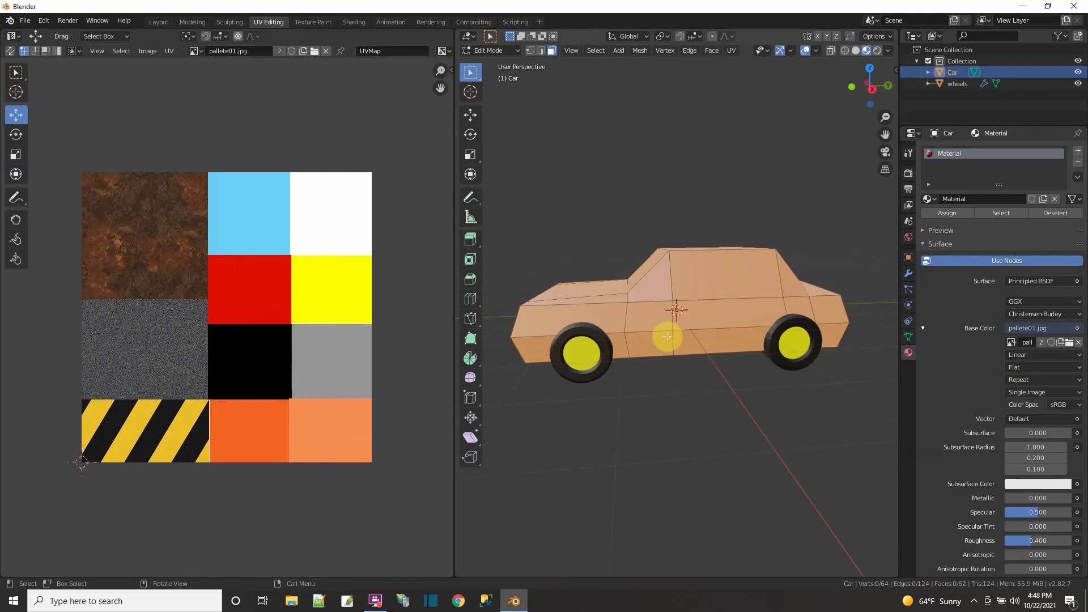
With X-ray on in the left orthographic view, select the car's lower band of faces and move their UVs to the darker orange square.
left_click(831, 51)
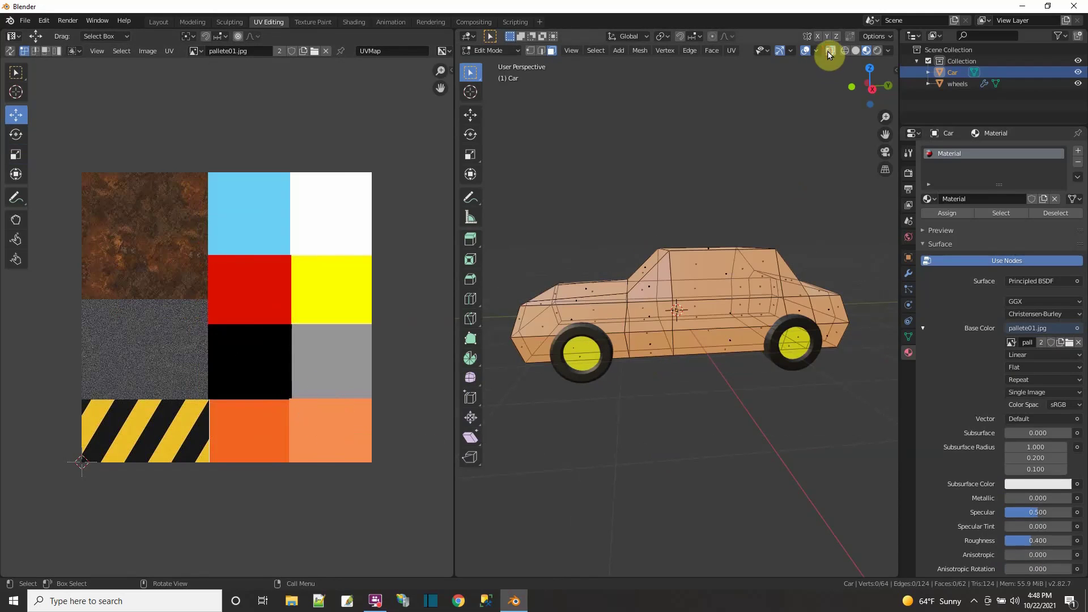
middle_click_drag(799, 435, 869, 92)
left_click(870, 88)
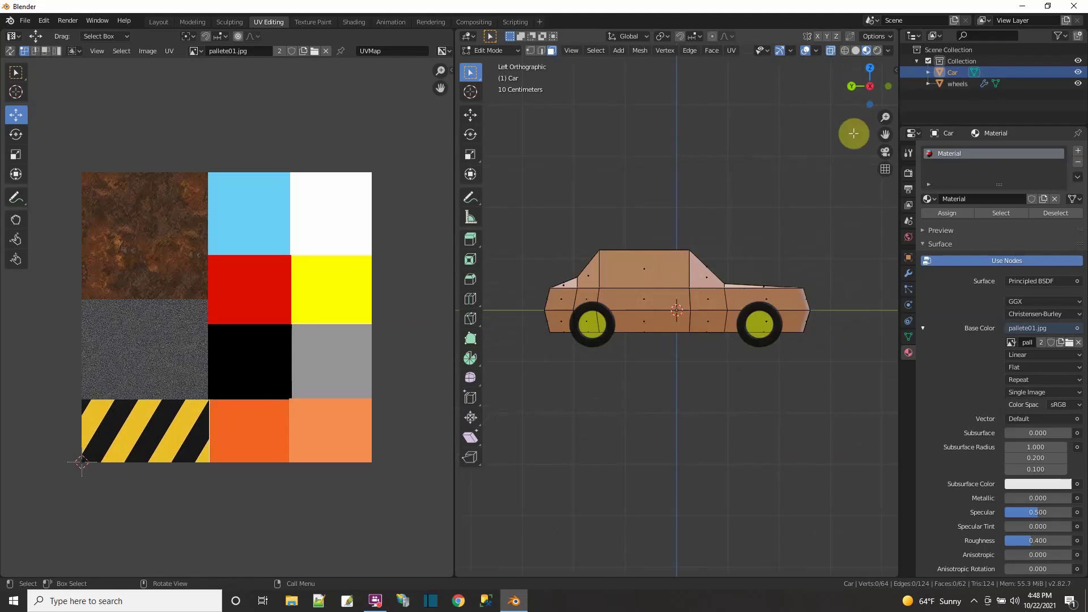
left_click_drag(841, 367, 519, 312)
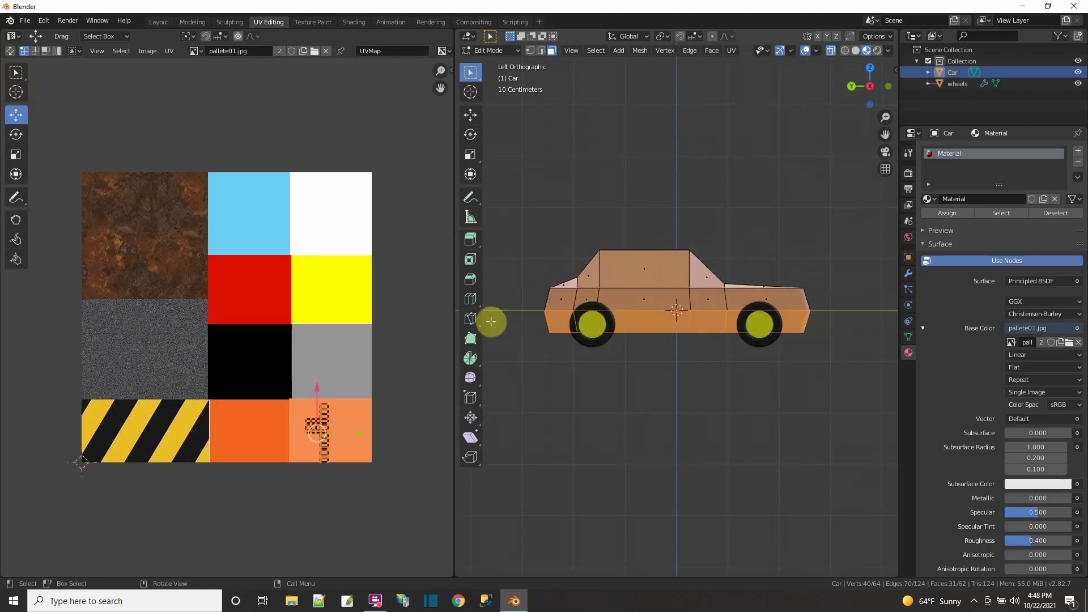
left_click_drag(318, 429, 252, 424)
left_click(708, 392)
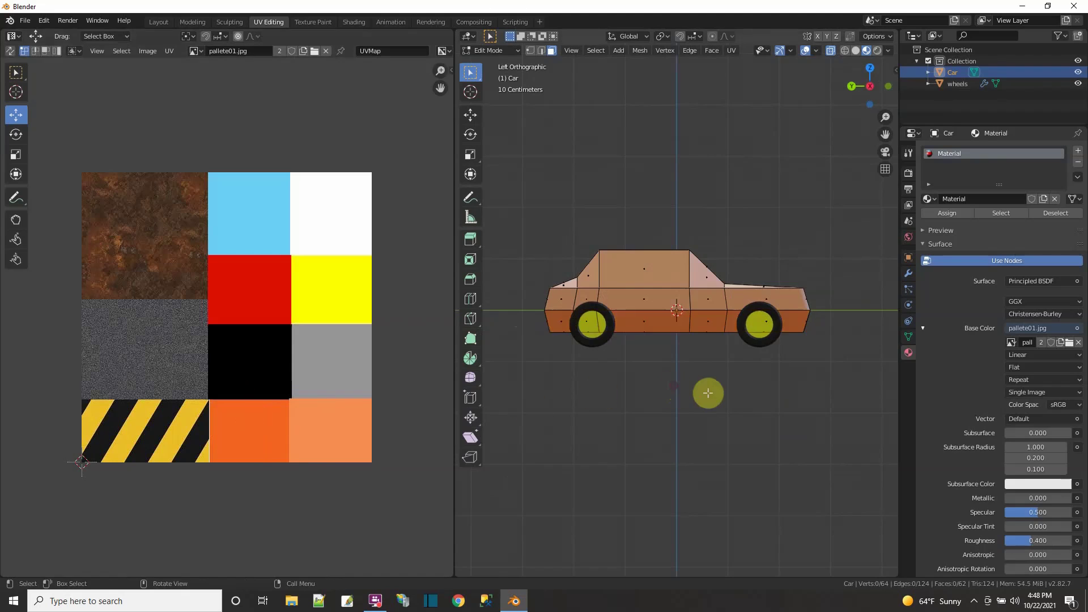
Select the windshield, rear window and side window faces all around the car and move their UVs onto the light blue square.
middle_click_drag(708, 391, 669, 401)
left_click(645, 281)
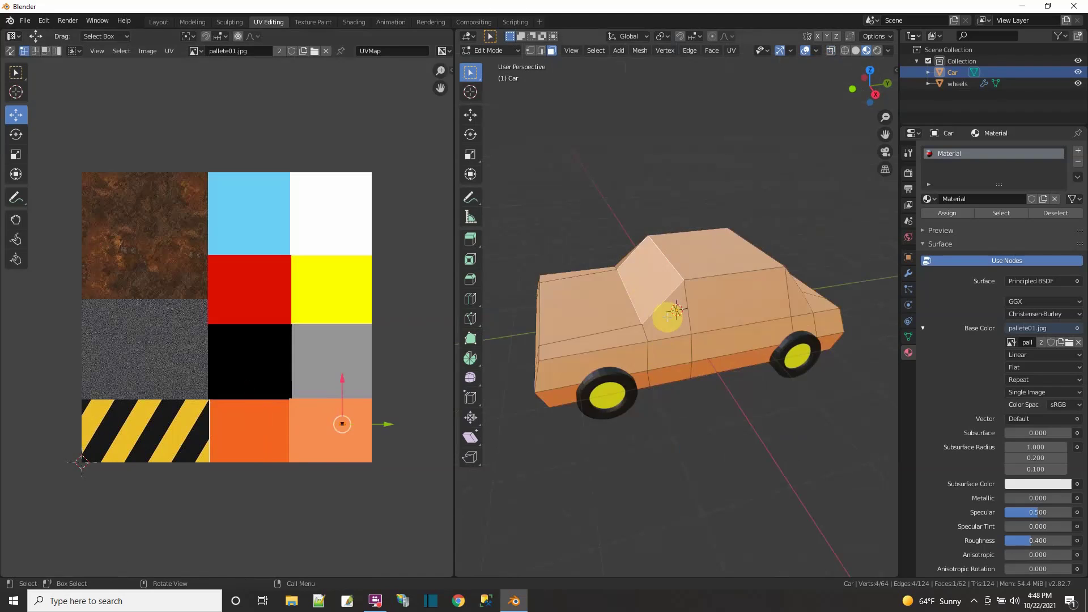
left_click(667, 316, "shift")
left_click(713, 305, "shift")
middle_click_drag(784, 429, 636, 443)
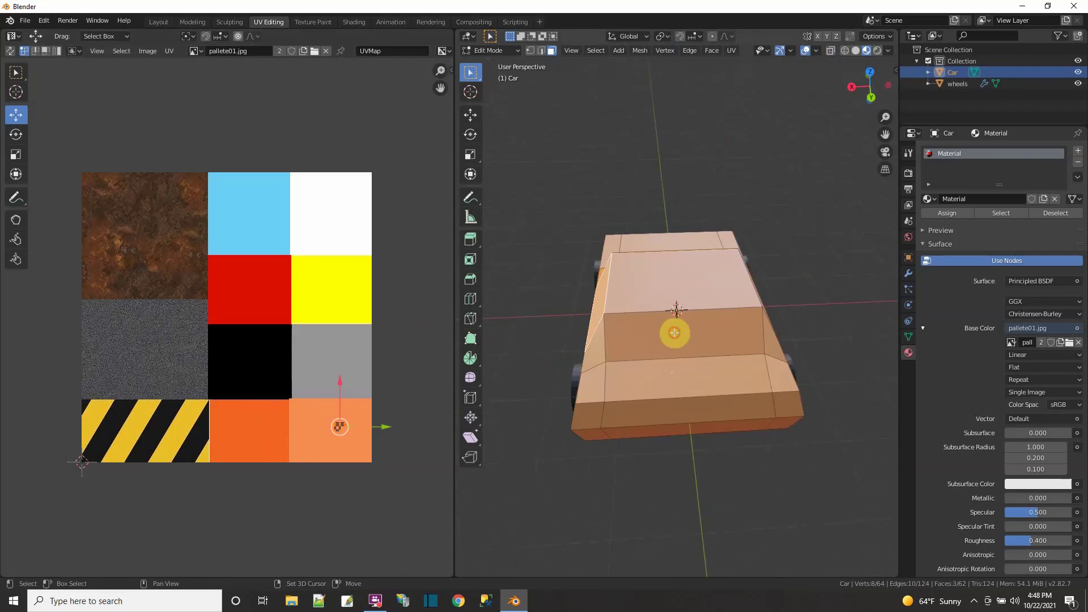
left_click(675, 333, "shift")
middle_click_drag(788, 472, 658, 473)
left_click(635, 338, "shift")
left_click(697, 343, "shift")
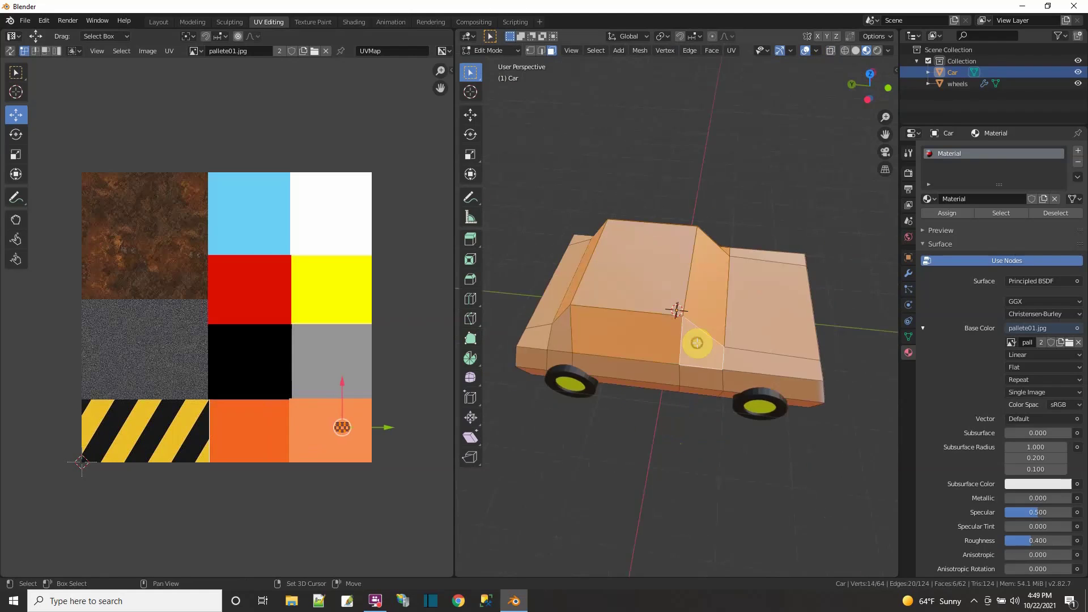
left_click(330, 449)
left_click_drag(343, 425, 253, 231)
left_click(634, 420)
Select the two headlight faces at the car's front corners and move their UVs onto the palette's white square.
middle_click_drag(634, 420, 605, 424)
left_click(638, 336)
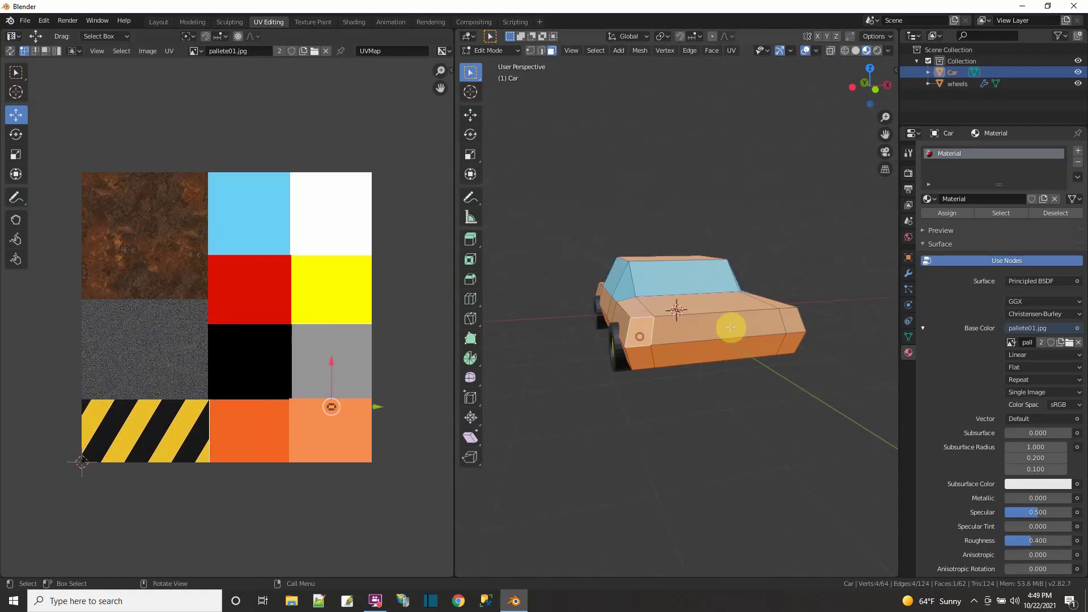
left_click(789, 317, "shift")
left_click_drag(337, 406, 349, 260)
left_click(620, 439)
Select the two taillight faces at the car's rear corners and move their UVs onto the palette's red square.
middle_click_drag(621, 439, 832, 446)
left_click(724, 340, "shift")
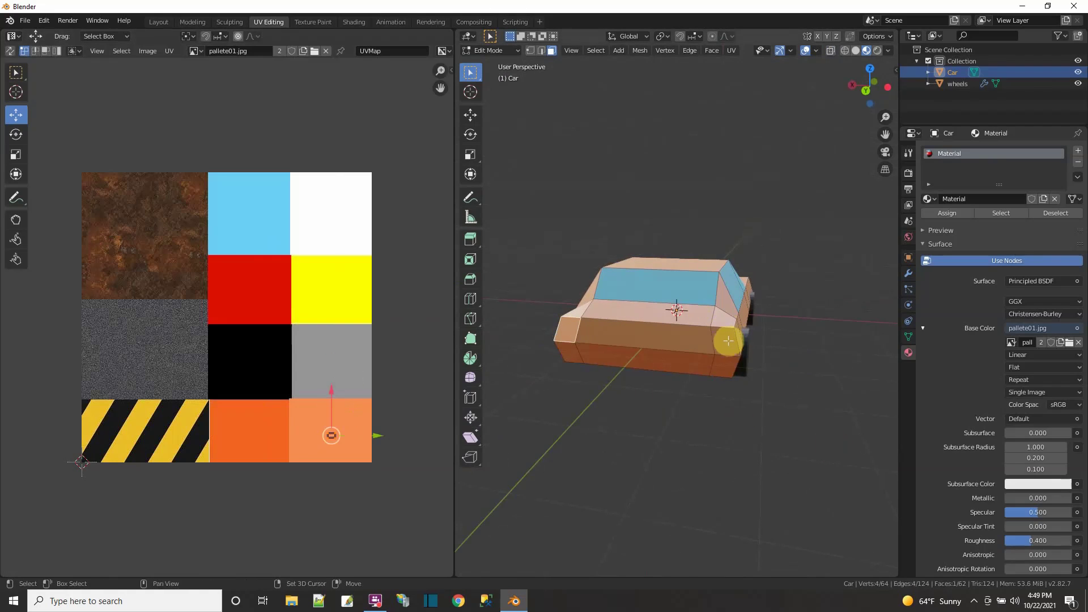
left_click_drag(327, 431, 249, 289)
left_click(661, 445)
middle_click_drag(660, 445, 877, 454)
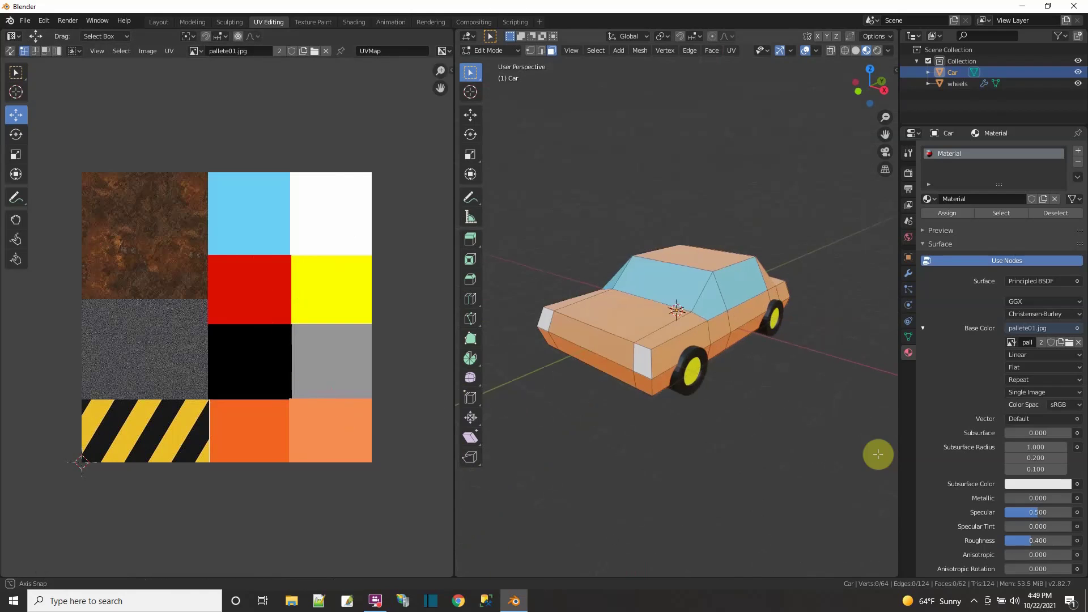
Return to the Modeling workspace and display the textured car in Material Preview.
left_click(195, 22)
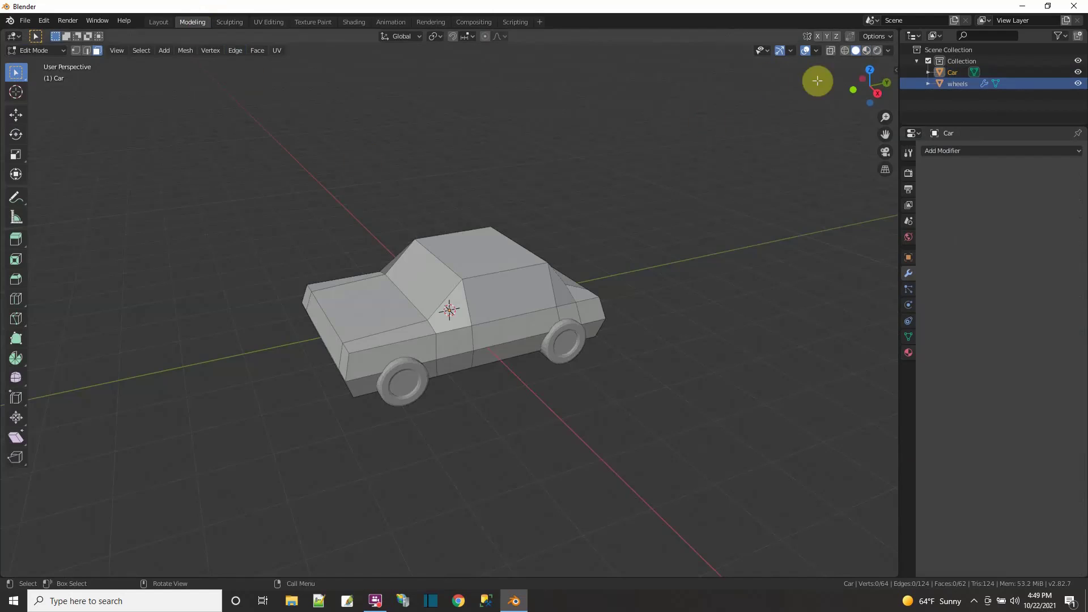
left_click(867, 51)
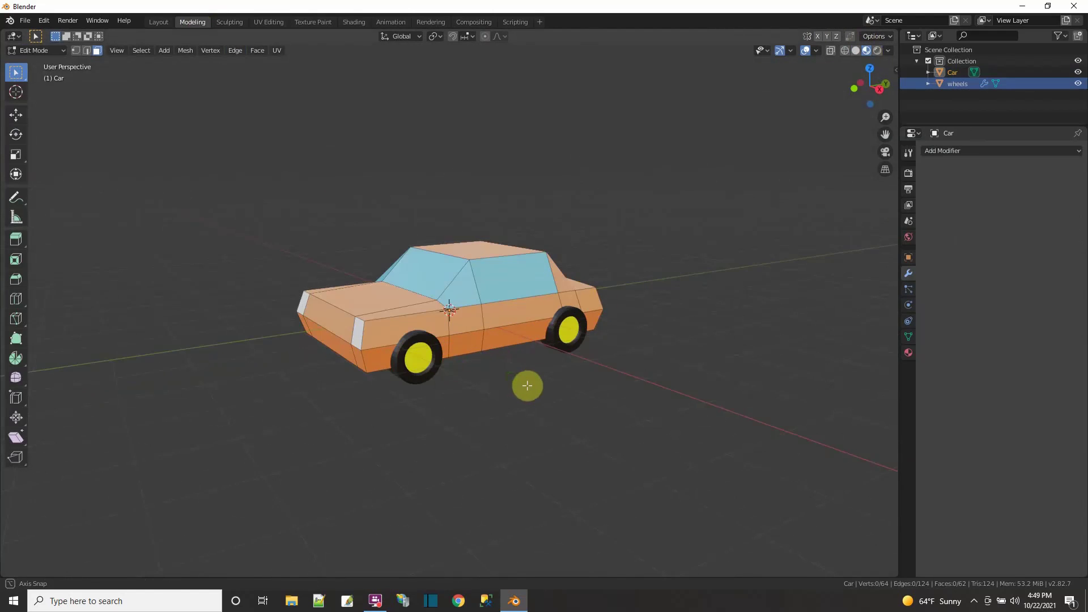
middle_click_drag(525, 384, 533, 384)
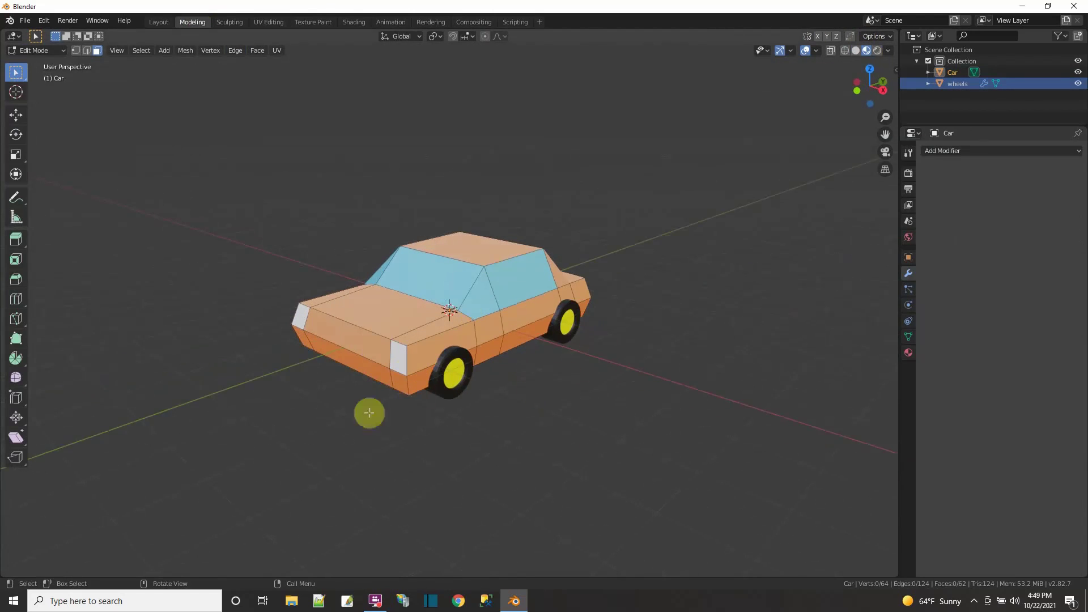
Select both the car and the wheels in Object Mode and join them into one object.
left_click(958, 86)
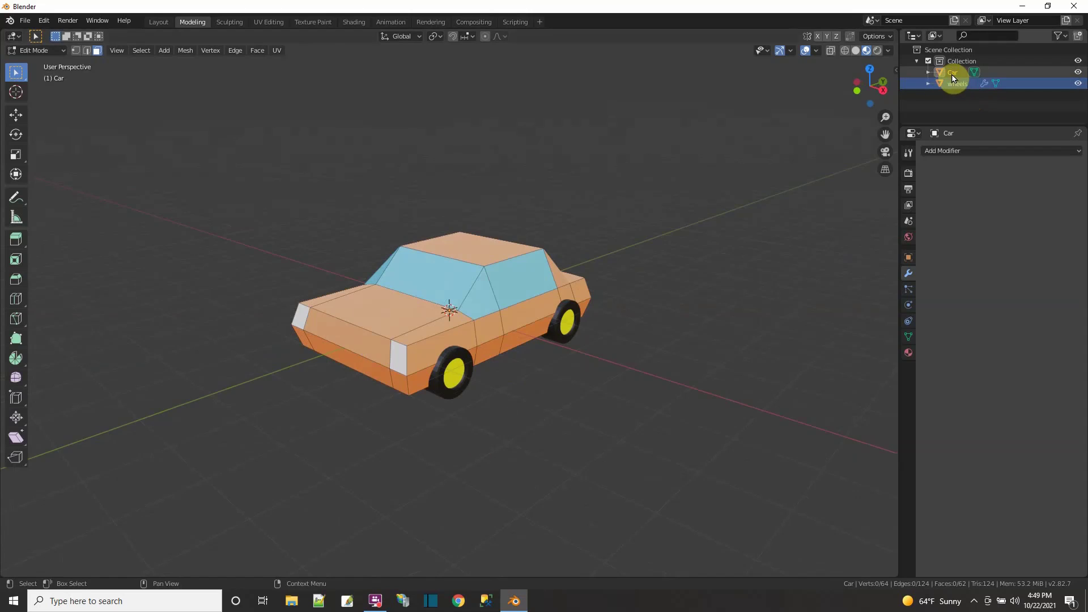
left_click(954, 74, "ctrl")
left_click(35, 51)
left_click(37, 64)
left_click(150, 51)
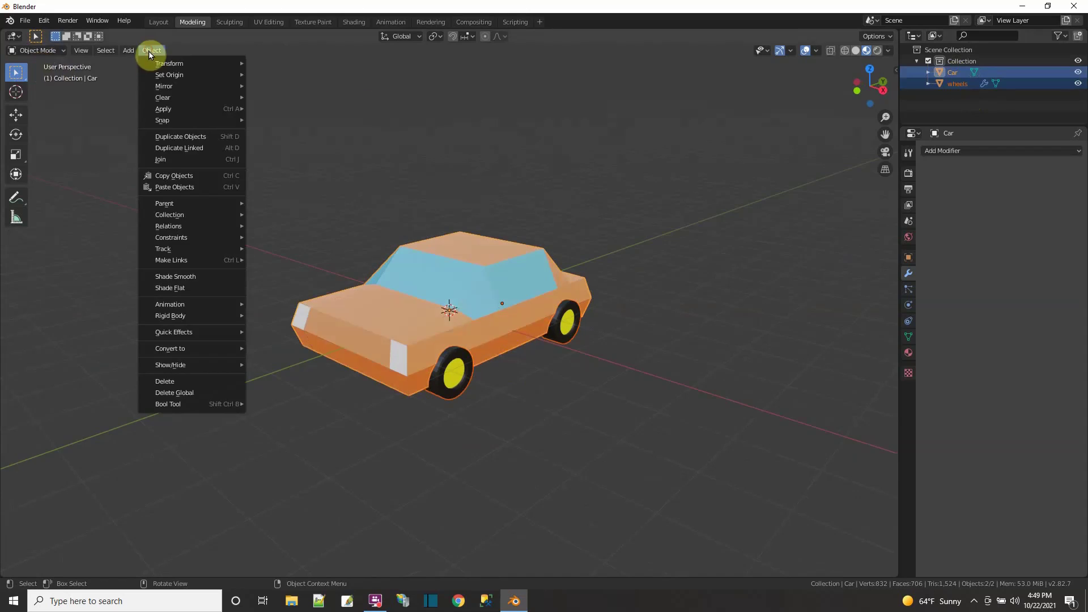
left_click(159, 159)
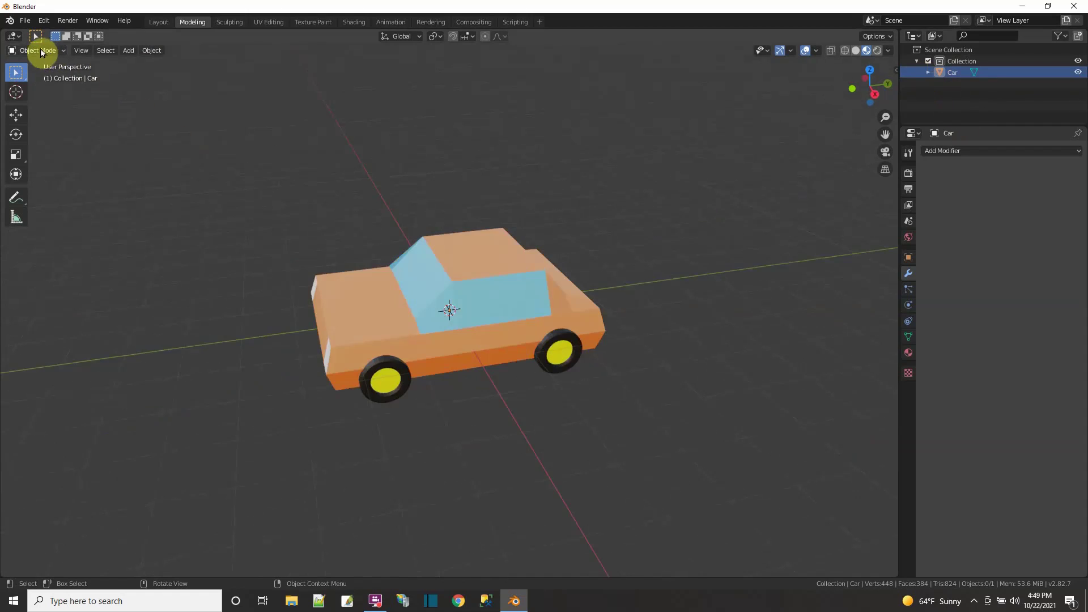
Export the model as FBX with Apply Transform enabled, overwriting car001.fbx on the Desktop.
left_click(25, 21)
mouse_move(47, 190)
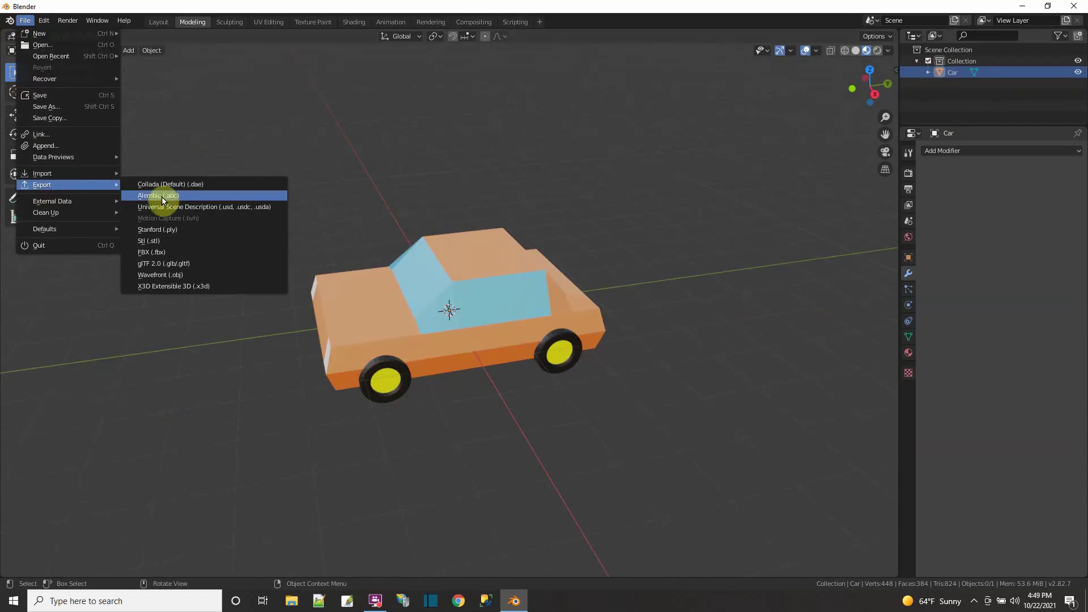
left_click(164, 253)
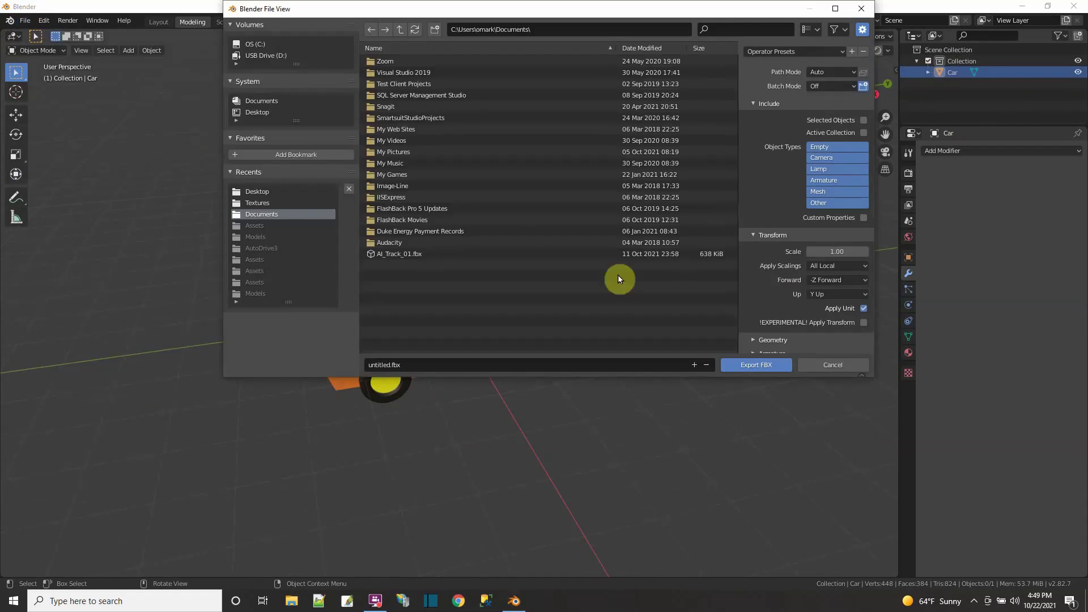
left_click(860, 323)
left_click(259, 193)
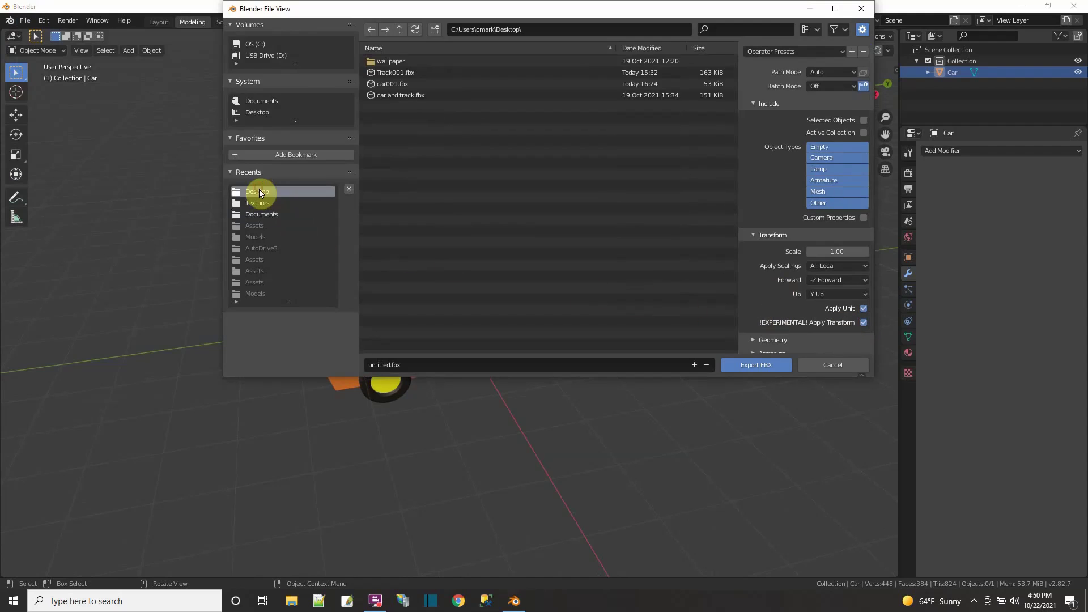
double_click(382, 83)
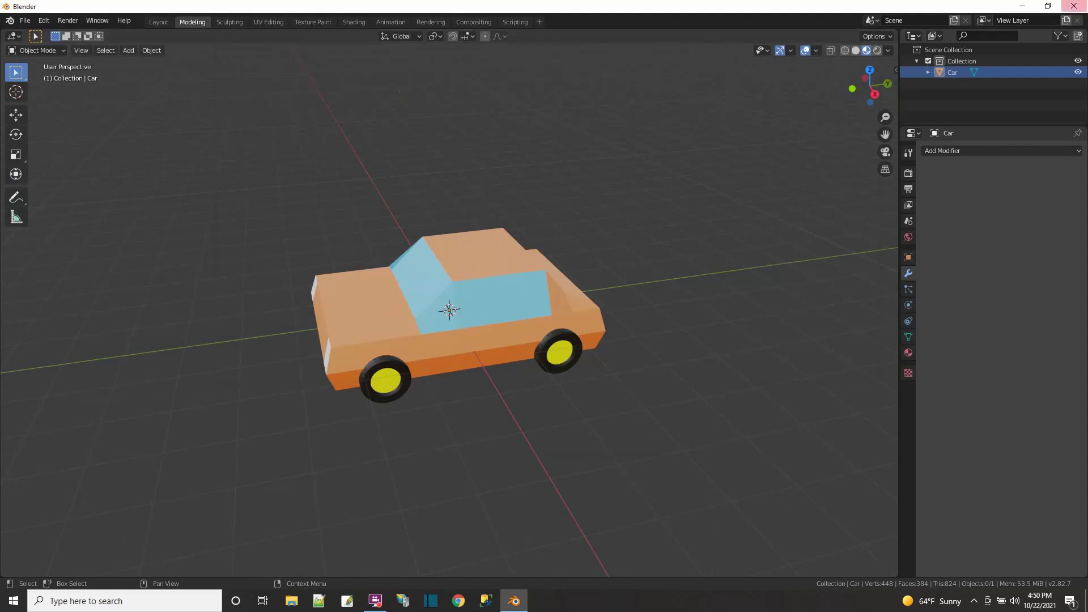
Move the Blender window aside to uncover the desktop and reposition the exported car001.fbx file there.
double_click(355, 6)
left_click_drag(355, 6, 442, 13)
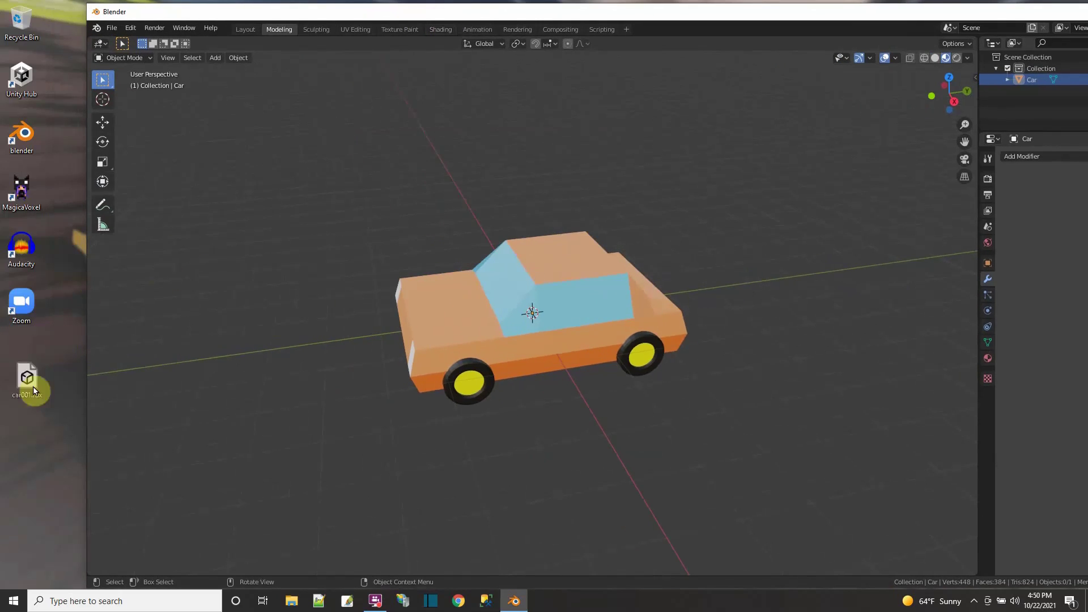
left_click_drag(34, 391, 72, 376)
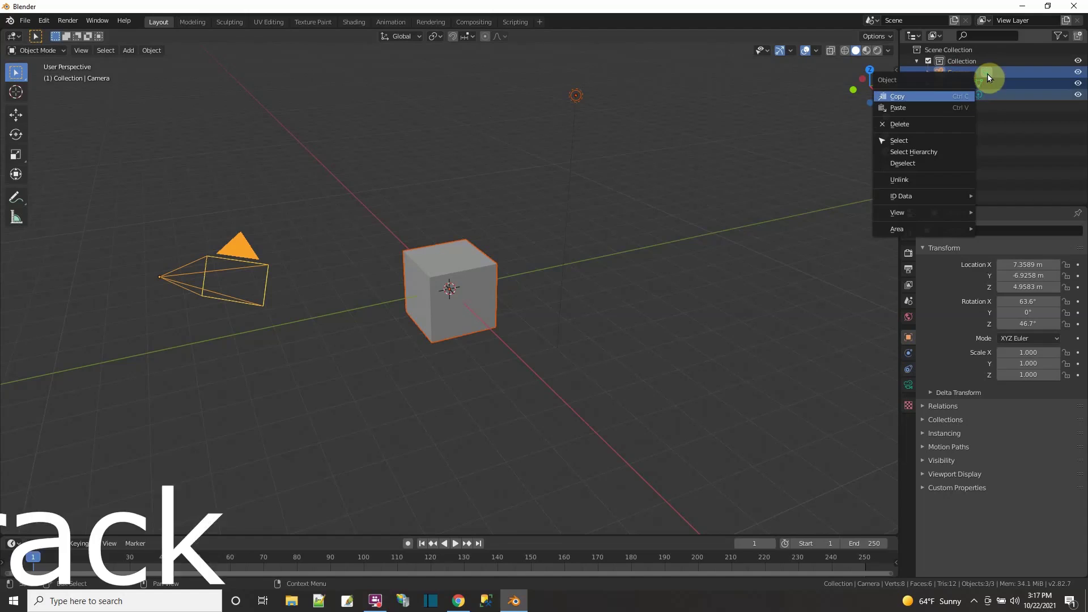
Delete the camera and the light from the new scene, keeping the default cube.
left_click(988, 74)
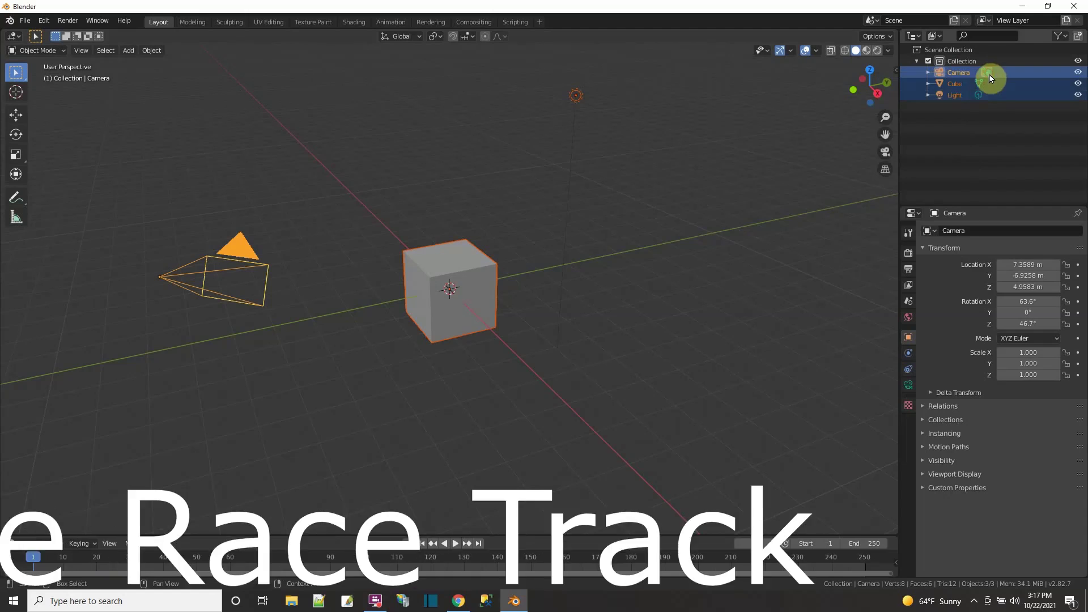
left_click(953, 83)
left_click(951, 73)
left_click(956, 96, "ctrl")
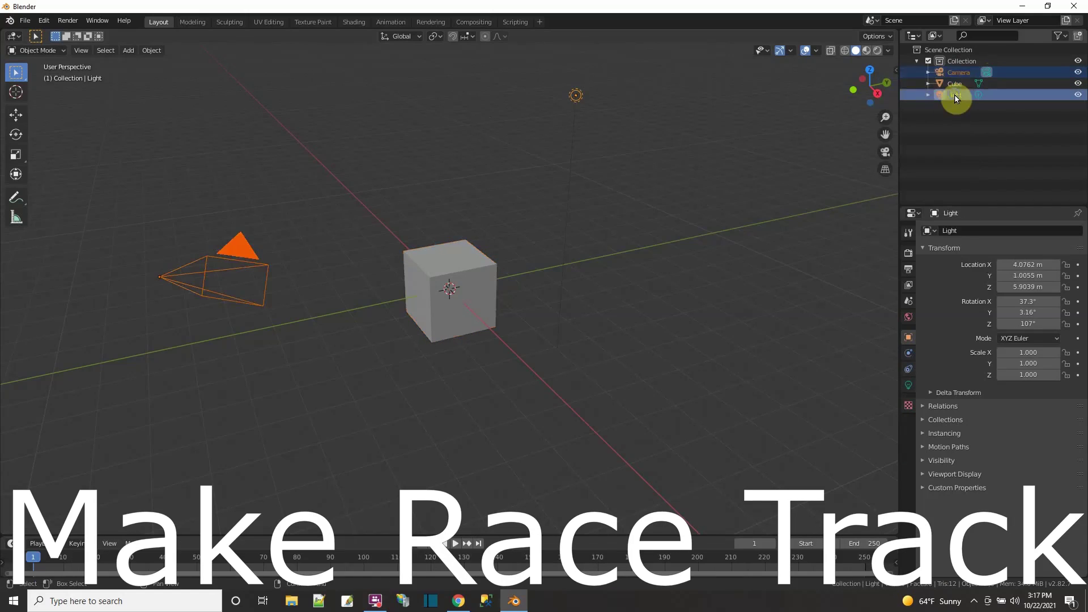
right_click(954, 94)
left_click(917, 126)
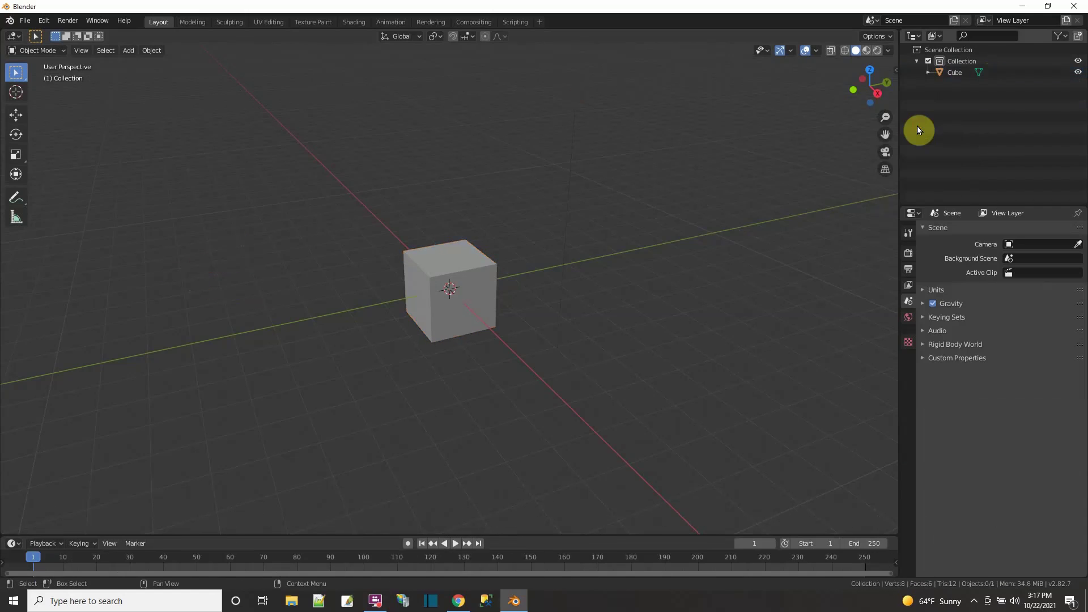
Add a Bezier curve in top view and scale it up to about 24.5 in X and Y.
left_click(956, 73)
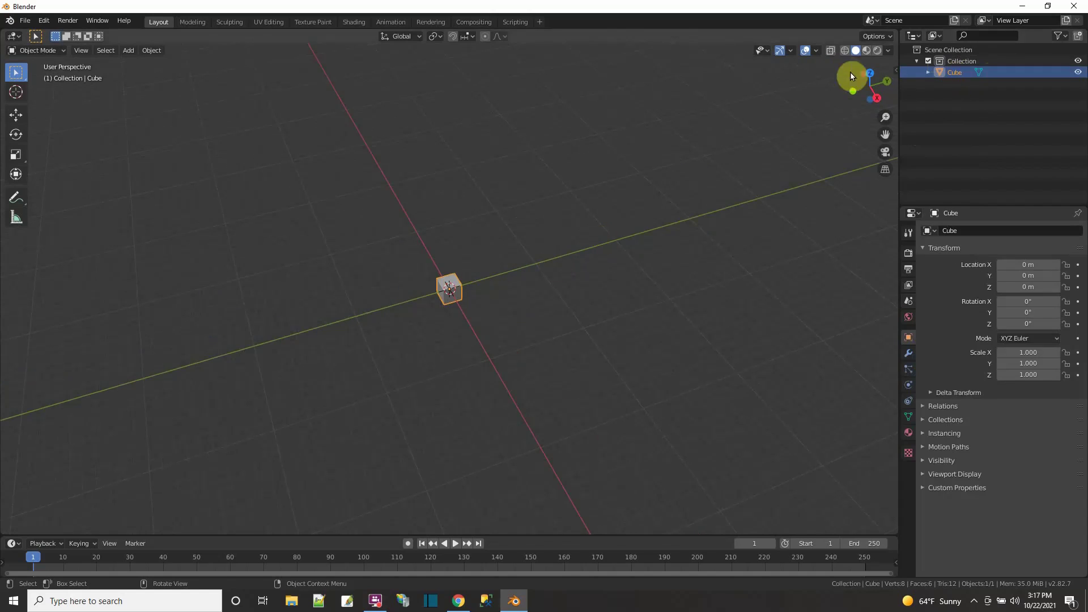
left_click(870, 73)
left_click(128, 49)
mouse_move(152, 78)
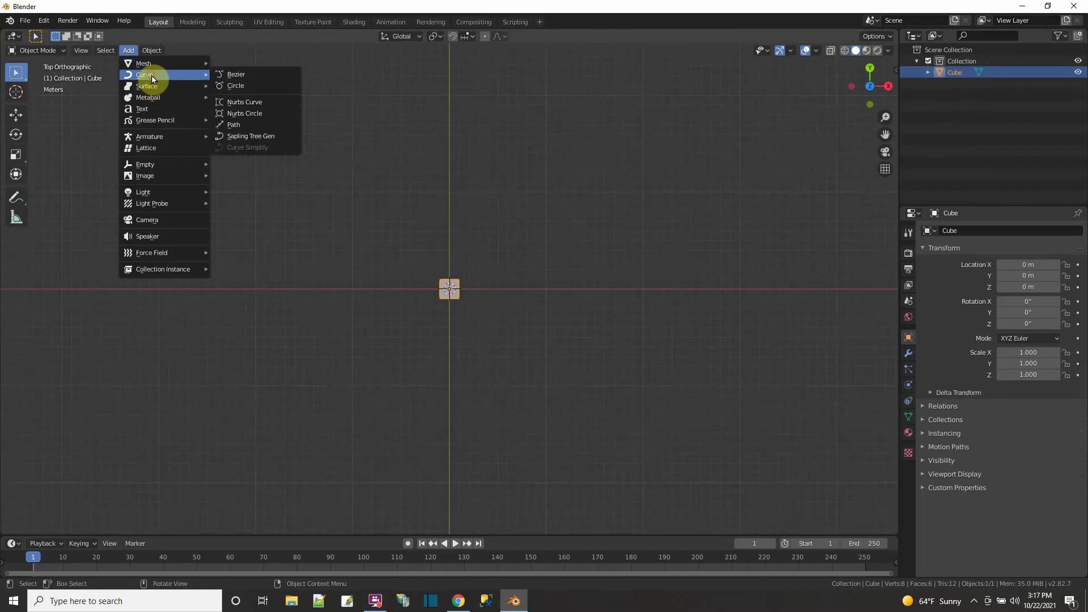
left_click(236, 74)
key("s")
left_click(723, 482)
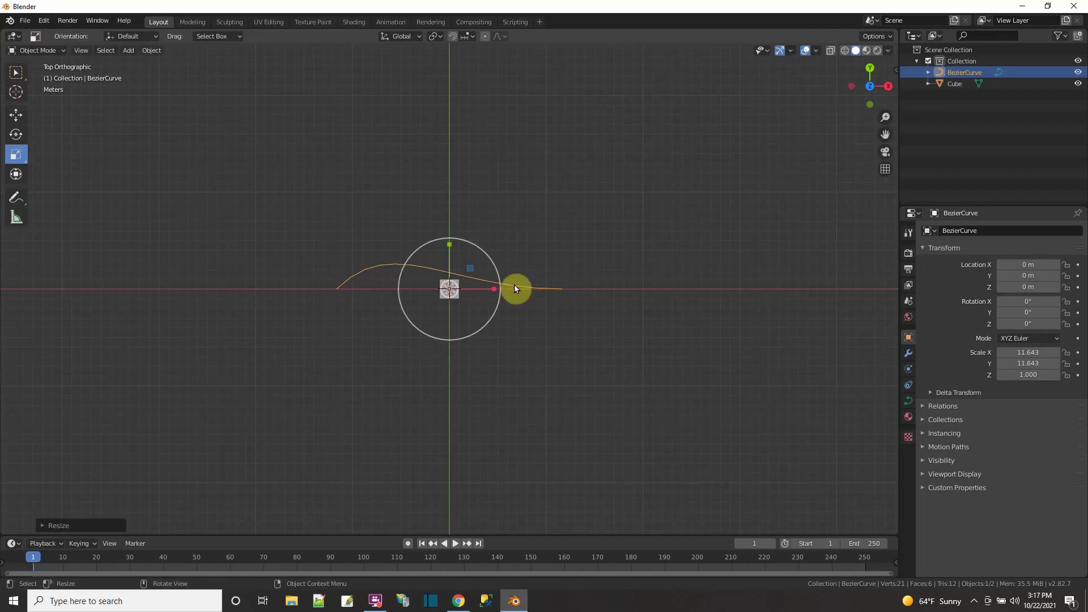
left_click_drag(470, 270, 506, 251)
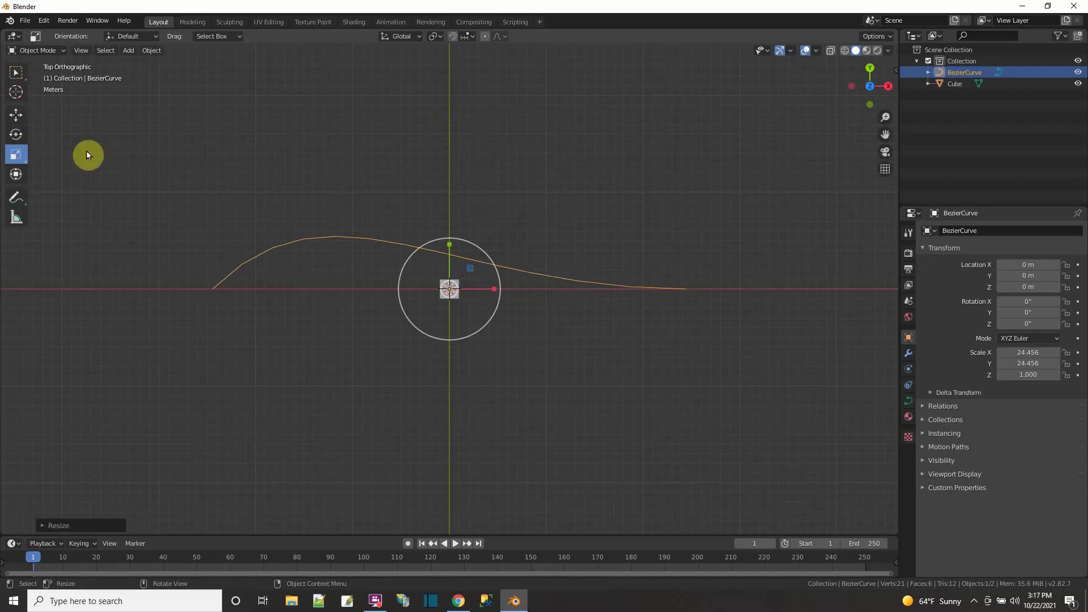
In Edit Mode, move the curve's right end point up above the cube and extrude two more points down the right side.
key("Tab")
left_click(15, 114)
left_click_drag(707, 270, 498, 87)
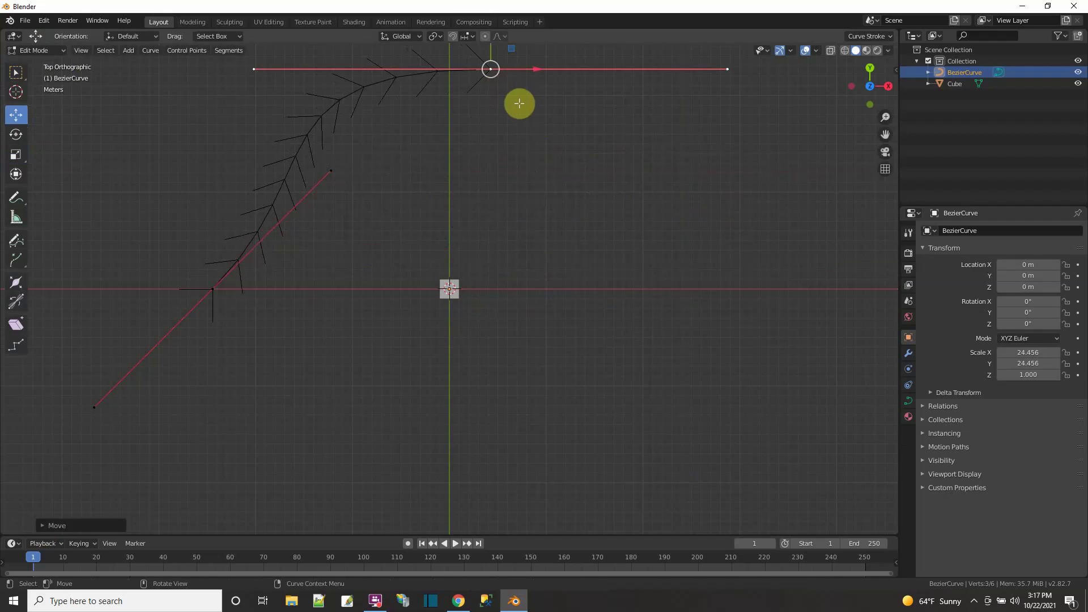
key("e")
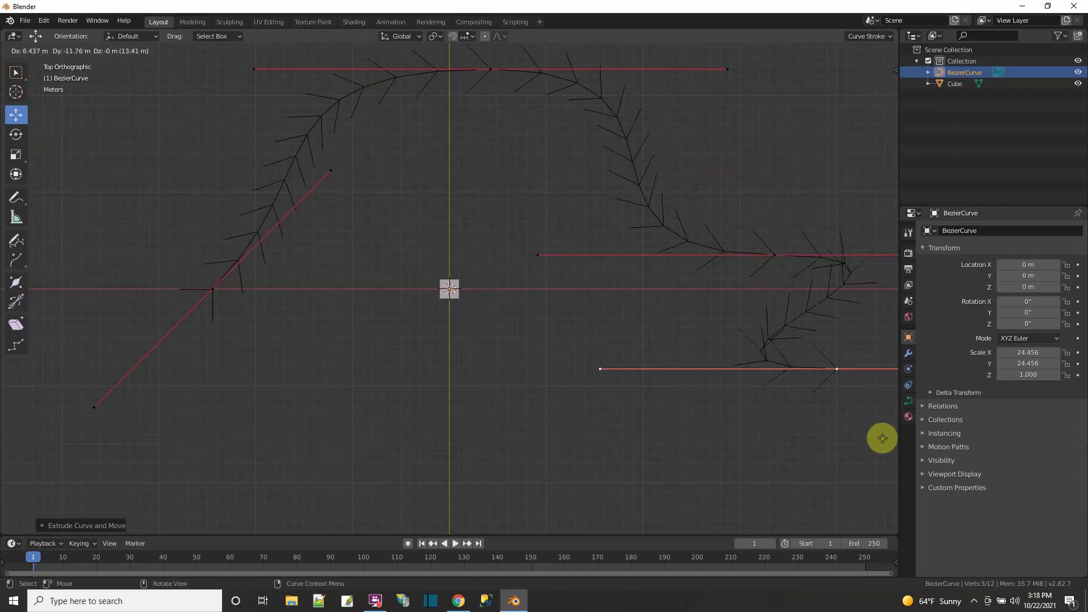
left_click(875, 468)
Tilt the last control point's handle and extrude a new point from it to the lower left of the track outline.
left_click_drag(626, 414, 133, 411)
scroll(419, 407, "down", 2)
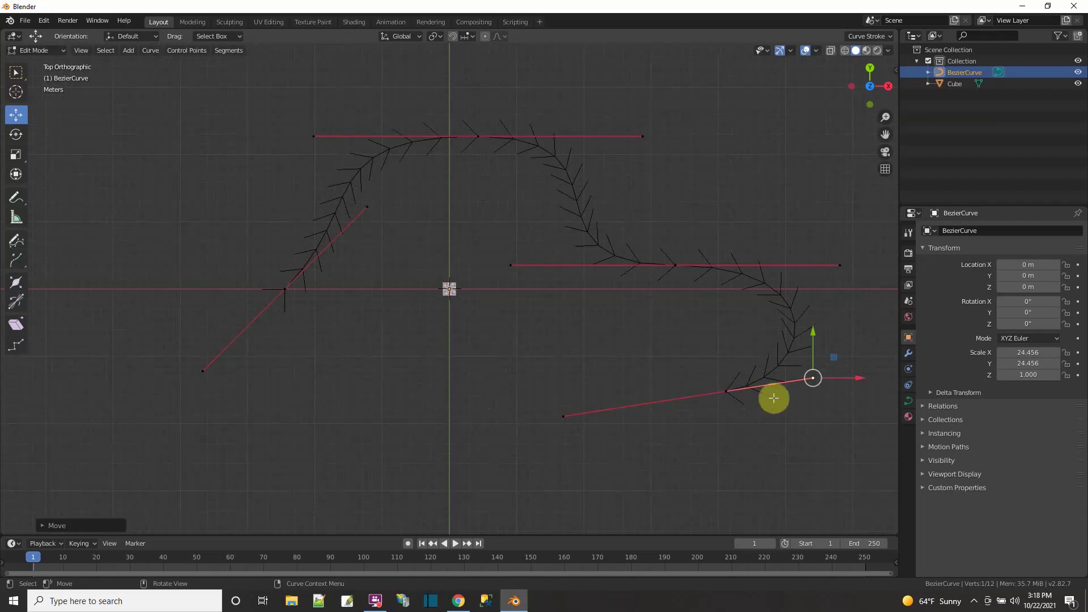
left_click(727, 405)
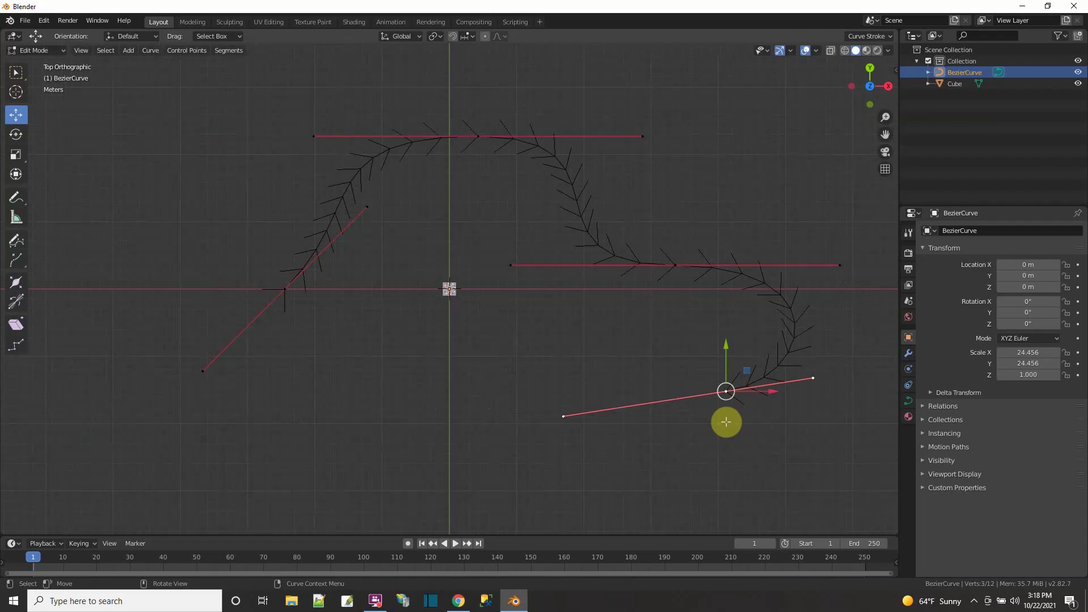
key("e")
left_click(327, 436)
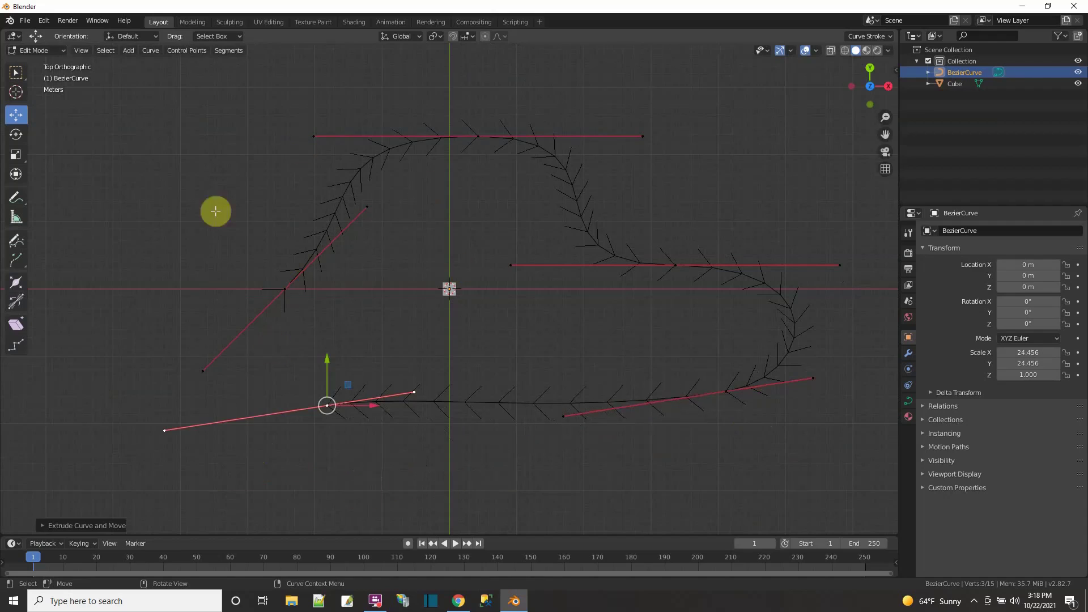
Close the Bezier curve into a loop with Toggle Cyclic and return to Object Mode.
left_click(146, 51)
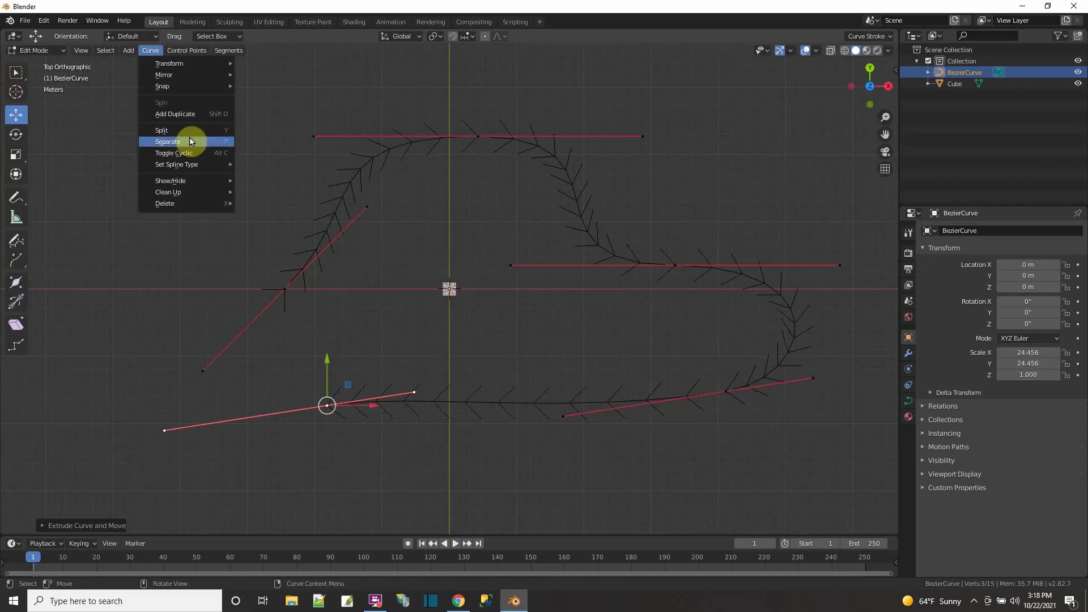
left_click(194, 154)
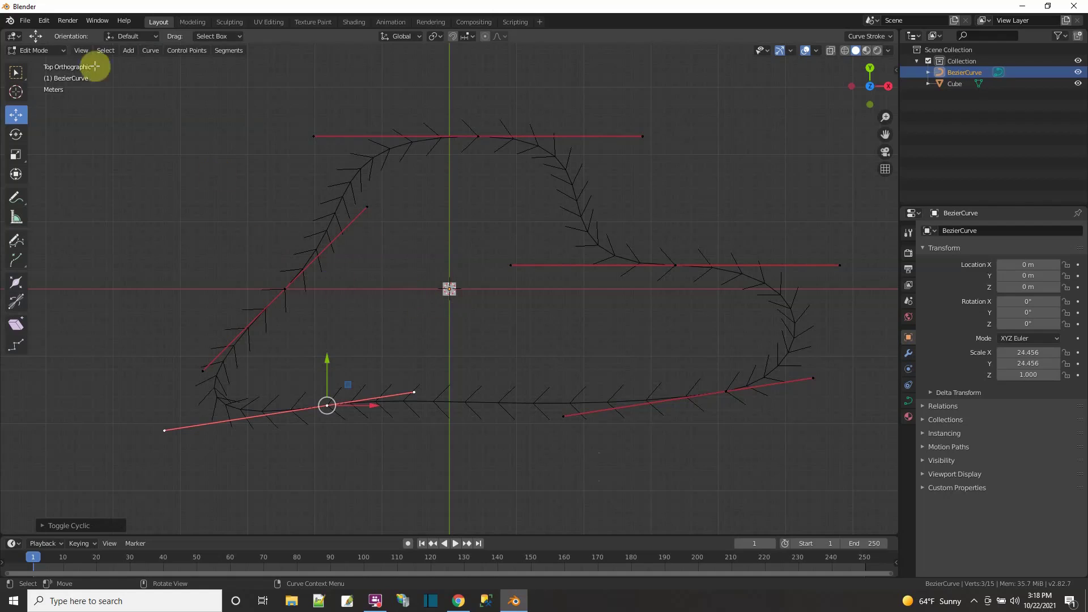
left_click(35, 49)
left_click(54, 68)
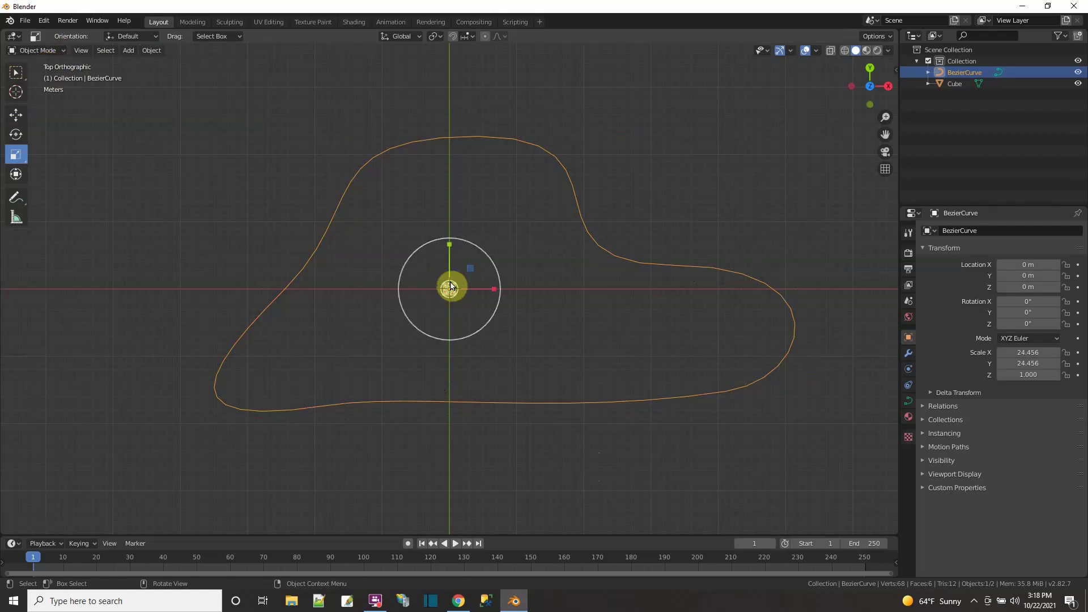
Select and frame the cube, and scale it down along Z into a flat slab.
left_click(956, 85)
key("KP_Decimal")
middle_click_drag(488, 352, 496, 277)
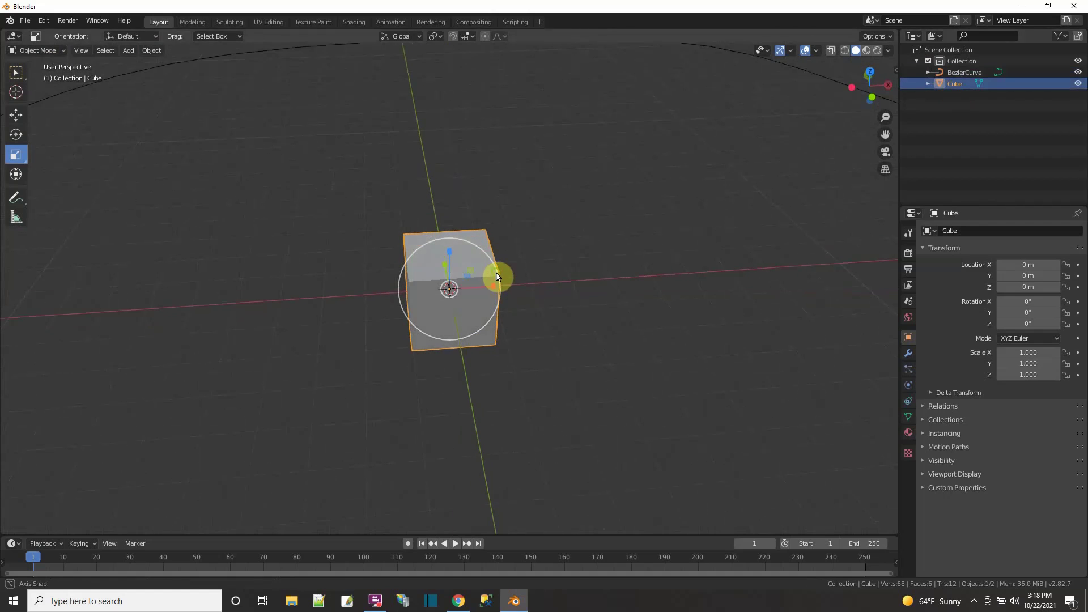
left_click_drag(449, 252, 449, 280)
Add an Array modifier to the flattened cube.
left_click(908, 353)
left_click(937, 231)
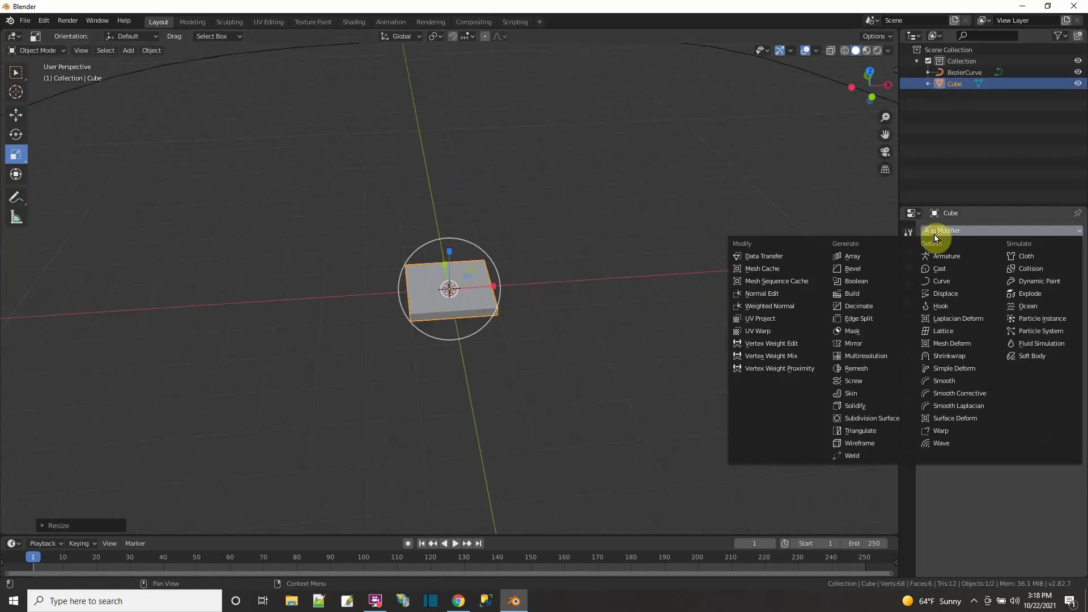
left_click(845, 259)
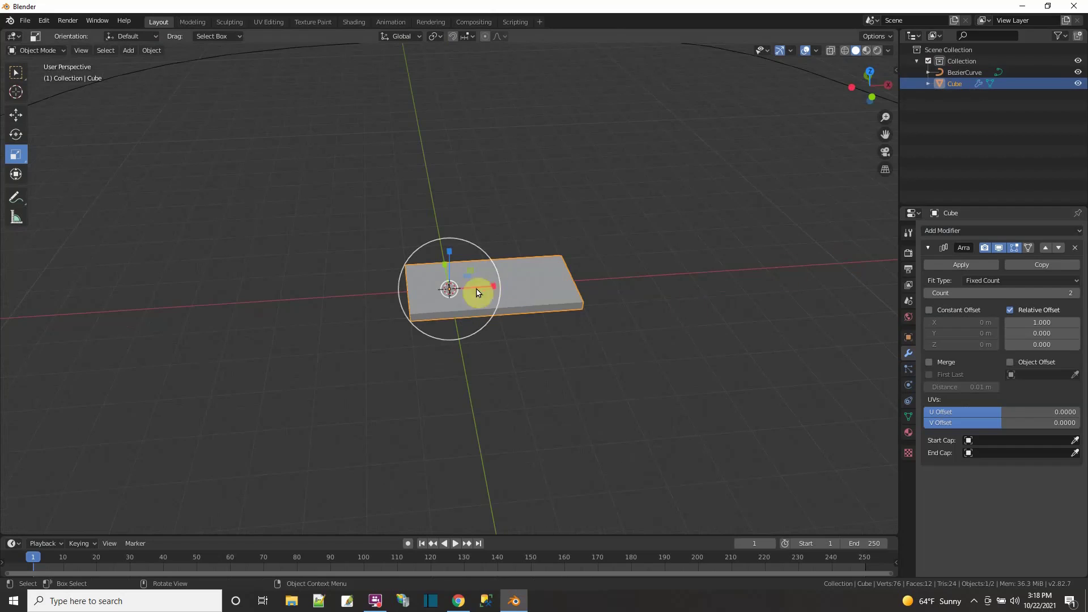
Turn on X-ray, widen the slab along Y to road width and lengthen it along X.
middle_click_drag(507, 349, 825, 34)
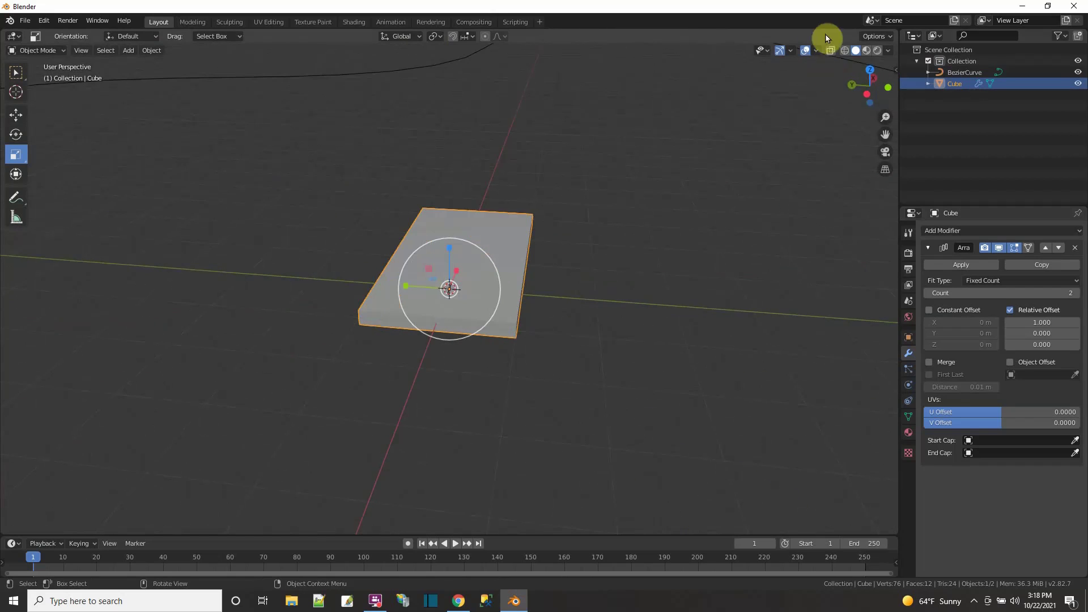
left_click(829, 51)
left_click(394, 253)
middle_click_drag(417, 356, 521, 387)
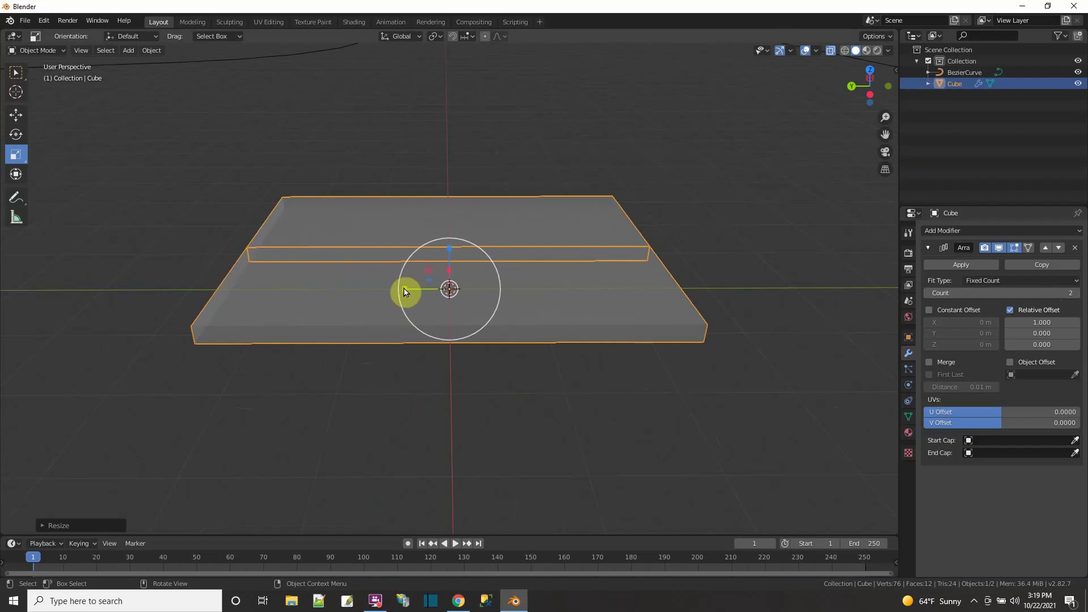
left_click_drag(406, 288, 401, 287)
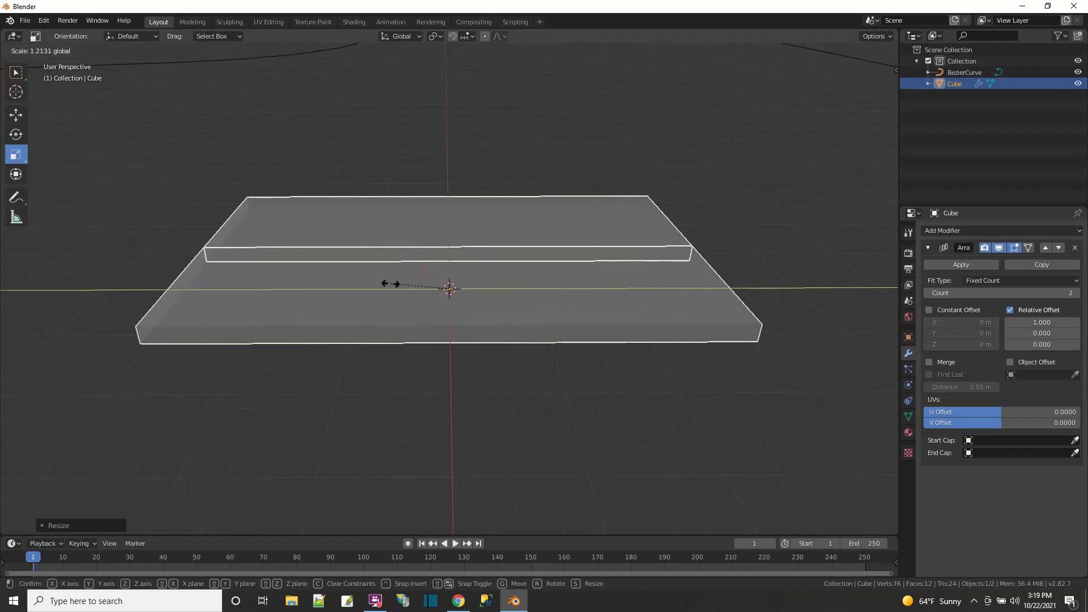
left_click(441, 299)
middle_click_drag(448, 287, 397, 187)
In Edit Mode, add a loop cut with two cuts dividing the slab lengthwise into three strips.
left_click(36, 51)
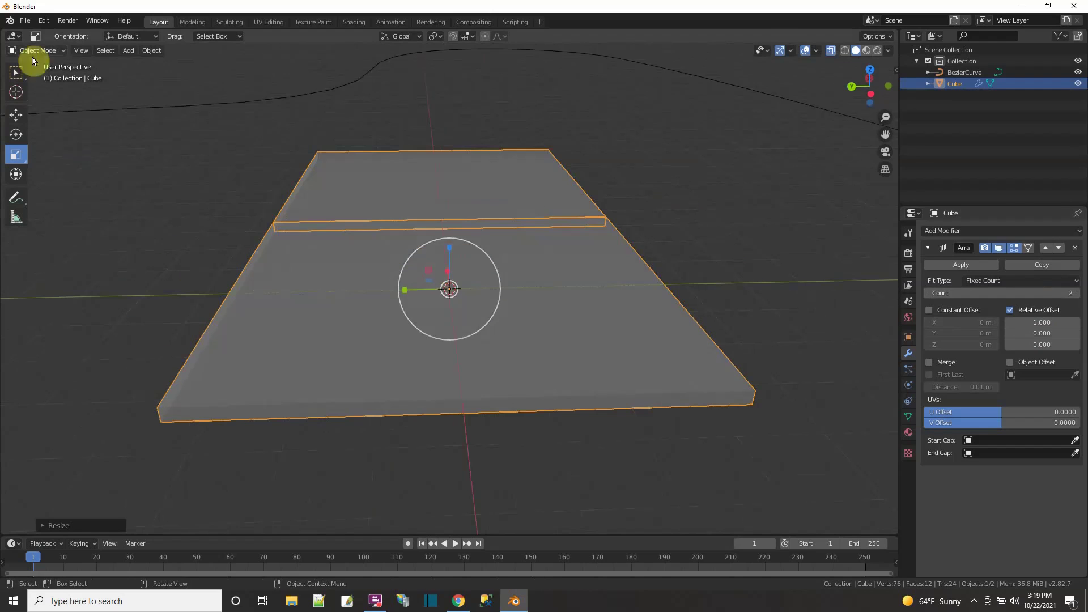
left_click(50, 77)
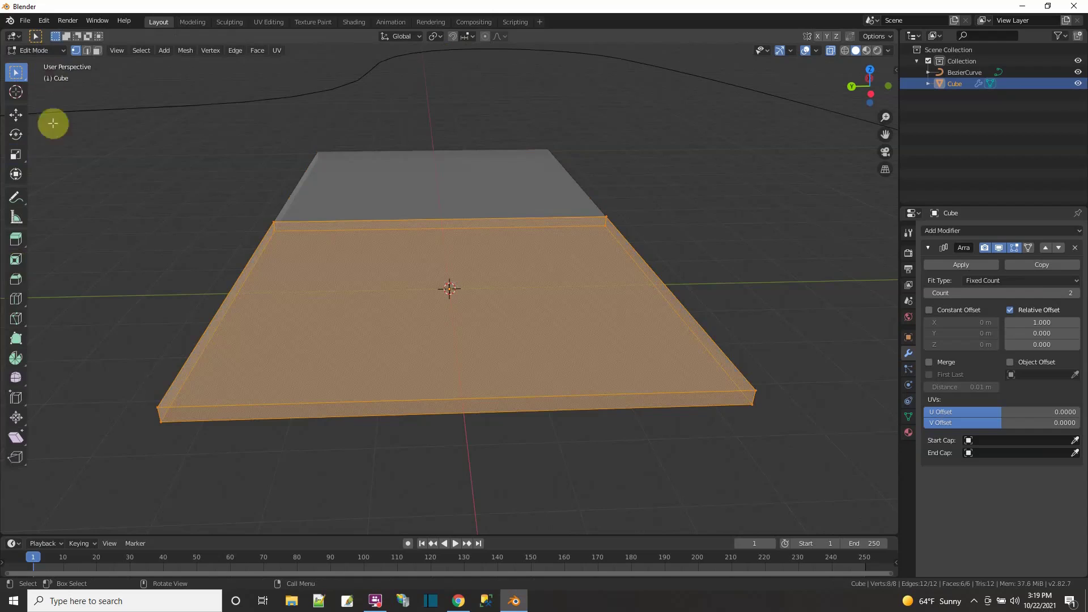
left_click(16, 299)
left_click(457, 345)
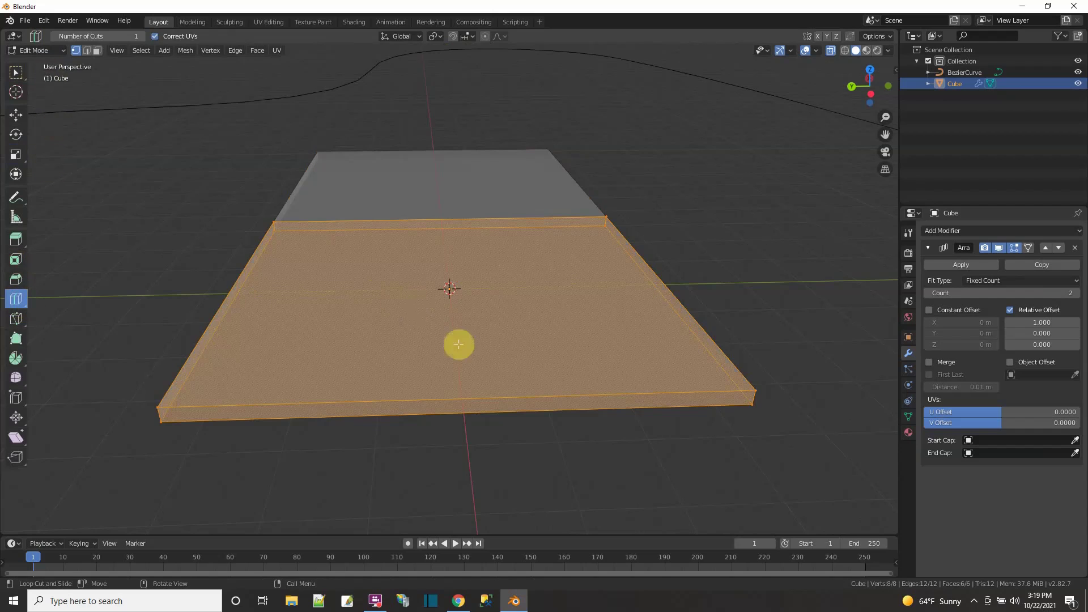
left_click(42, 528)
left_click(182, 433)
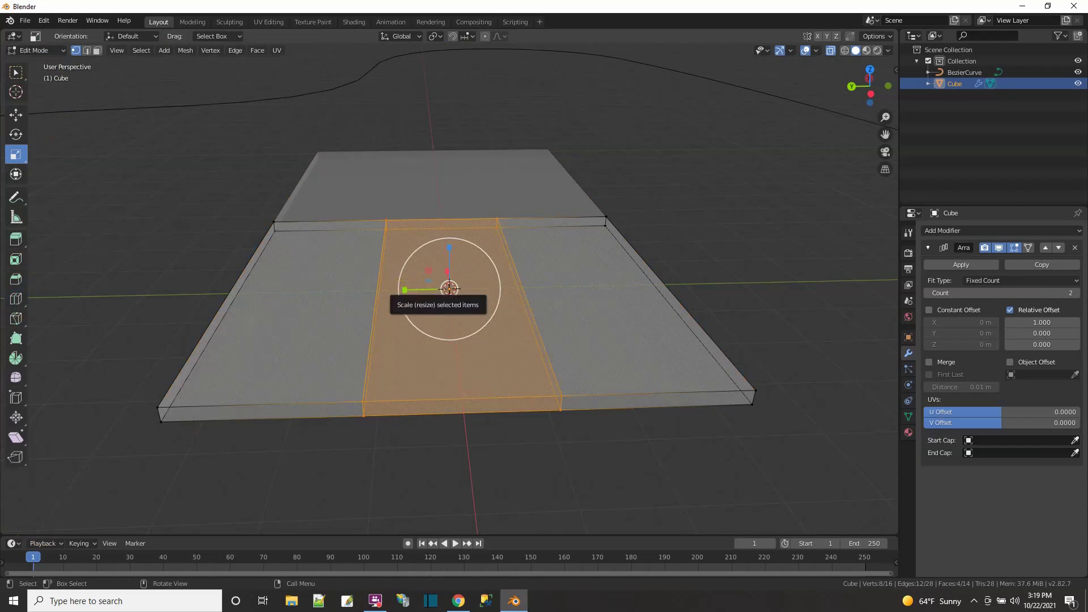
Scale the lengthwise cuts outward along Y by about 2.83 toward the slab's edges, and add a second pair just inside them.
left_click_drag(405, 289, 321, 284)
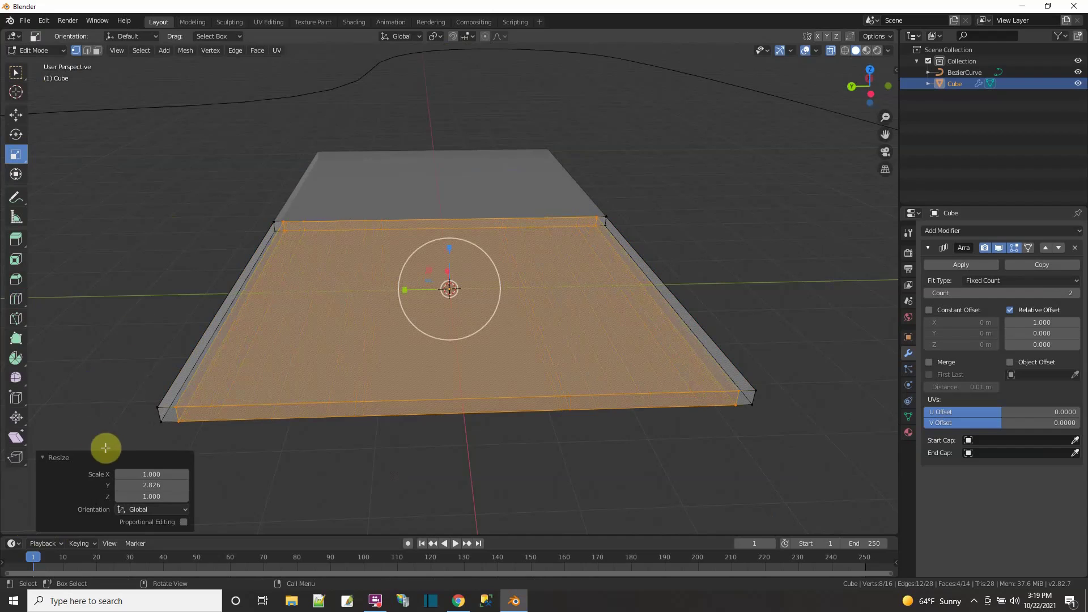
left_click(16, 299)
left_click(397, 408)
key("ctrl+z")
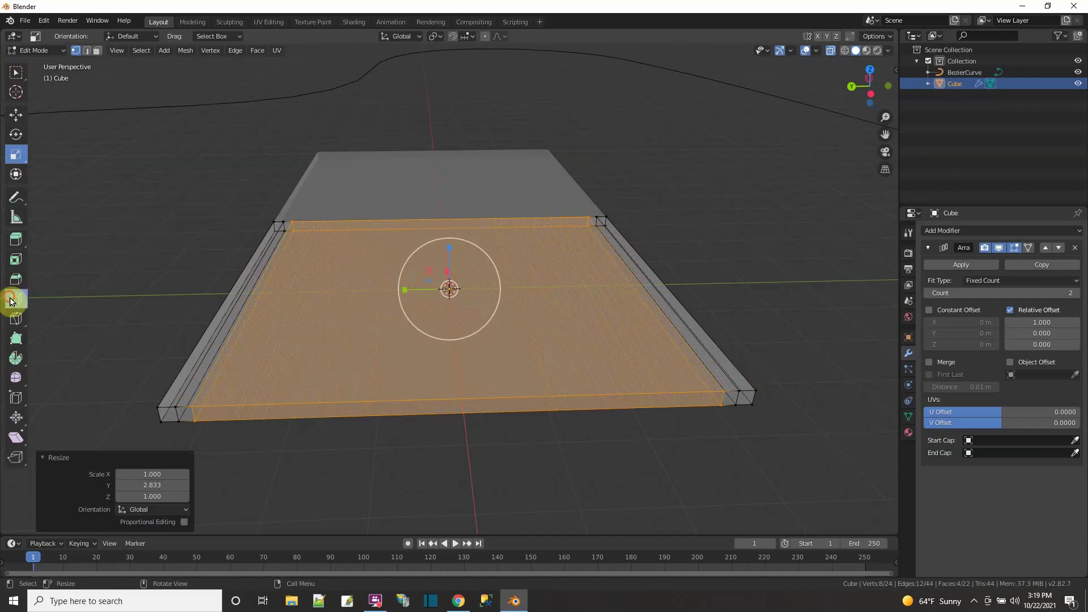
Add a two-cut lengthwise loop through the slab's middle and scale it along Y by about 0.10 into a narrow centre strip.
left_click(455, 392)
left_click(455, 391)
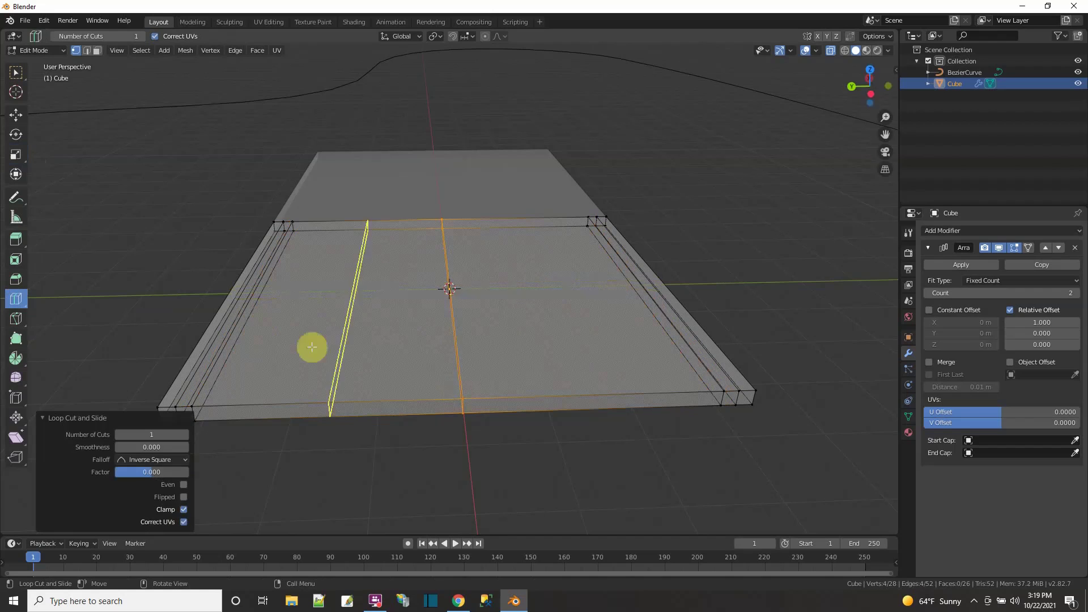
left_click(186, 435)
left_click_drag(405, 290, 445, 289)
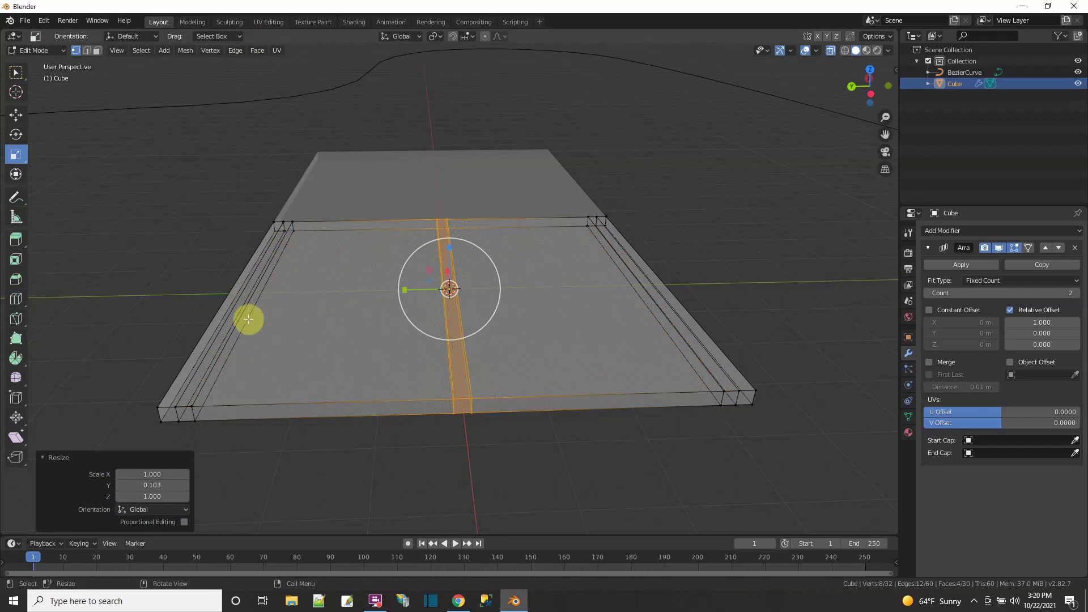
Add two closely spaced crosswise loop cuts across the middle of the slab and deselect everything.
left_click(16, 299)
left_click_drag(231, 300, 234, 249)
key("alt+a")
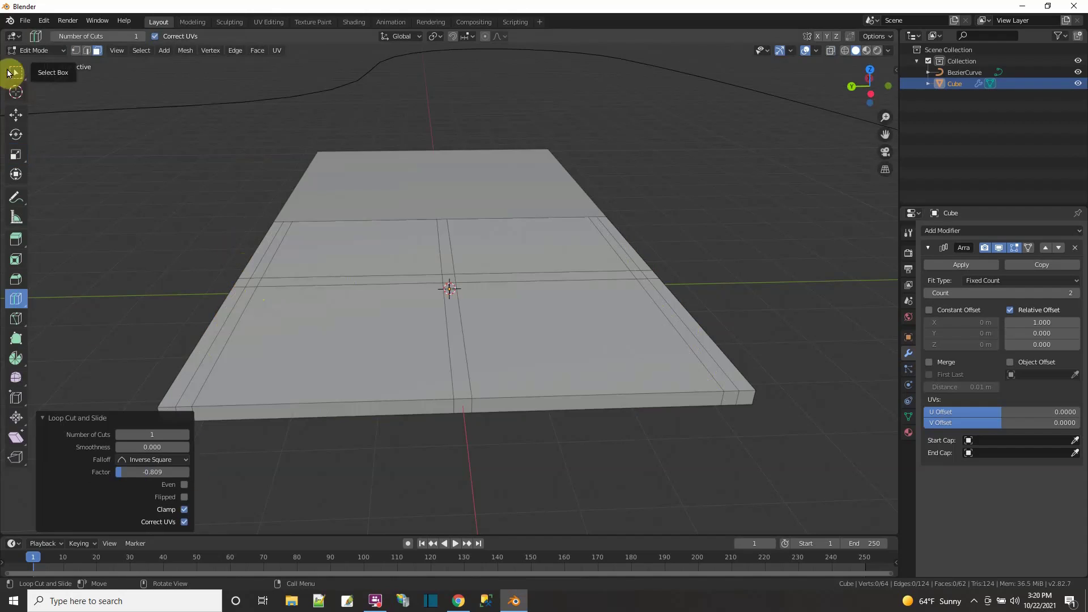
Select the top faces of both outer edge strips and extrude them up about 0.52 m into side walls.
left_click(11, 74)
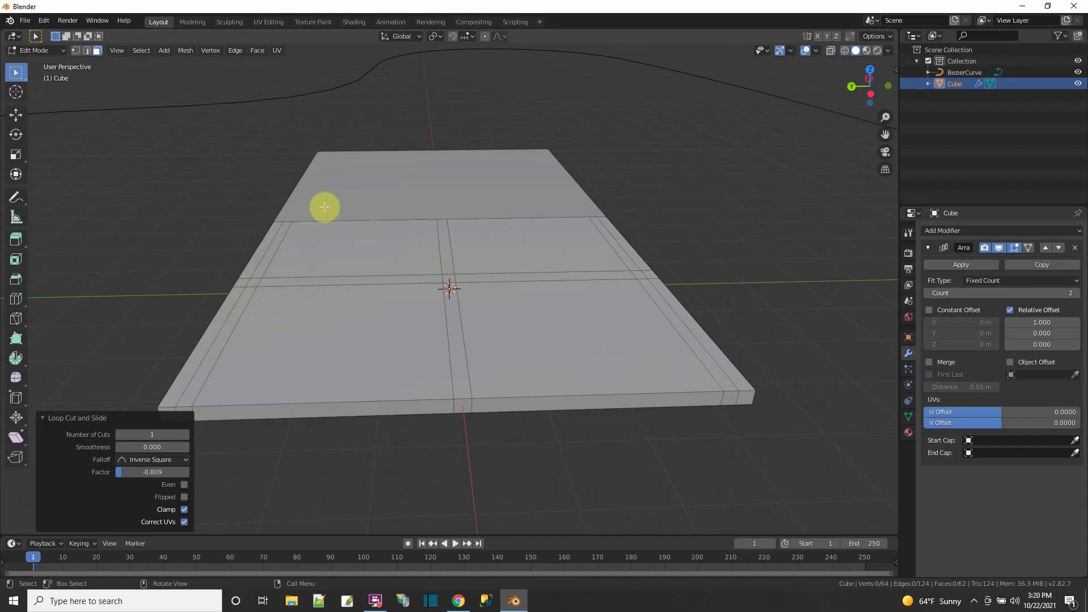
left_click(254, 259)
left_click(242, 284, "ctrl")
left_click(234, 300, "ctrl")
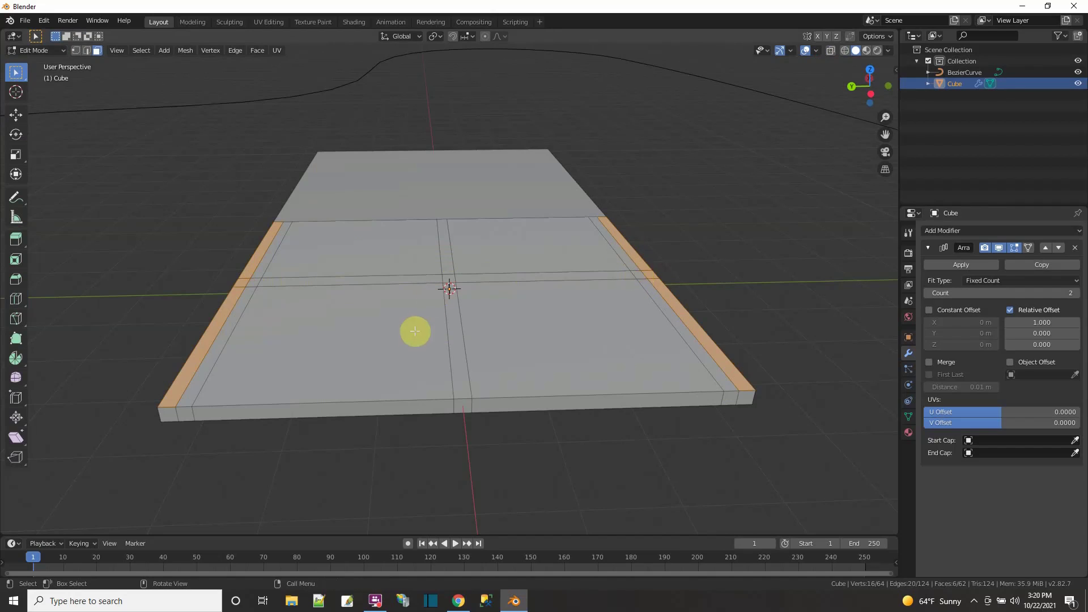
key("e")
left_click(418, 300)
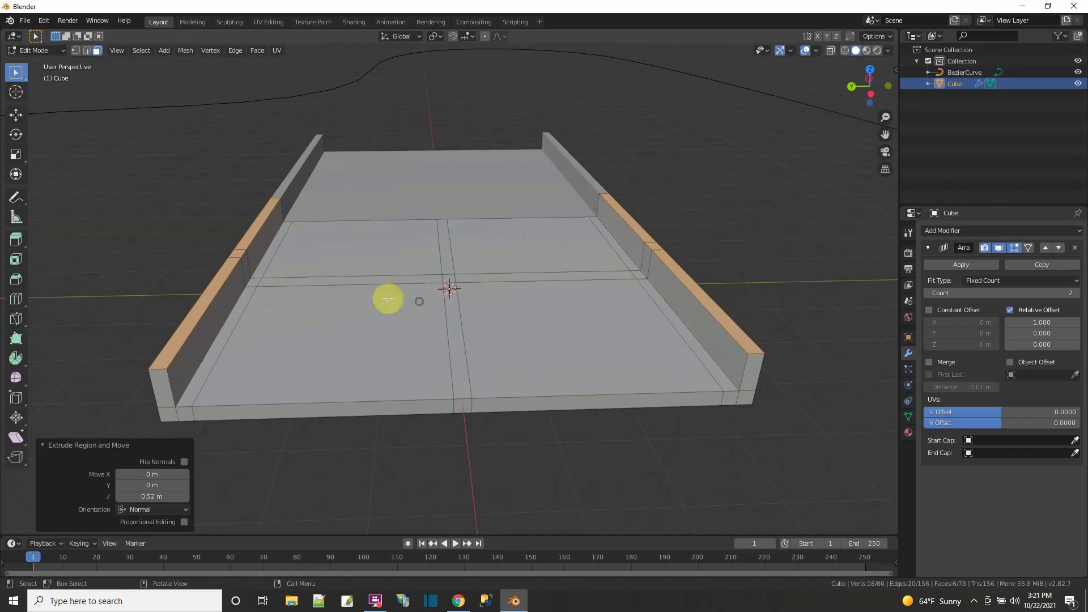
Extrude the small middle face on top of each side wall up about 1.92 m, plus another 0.21 m, into posts.
left_click(237, 250)
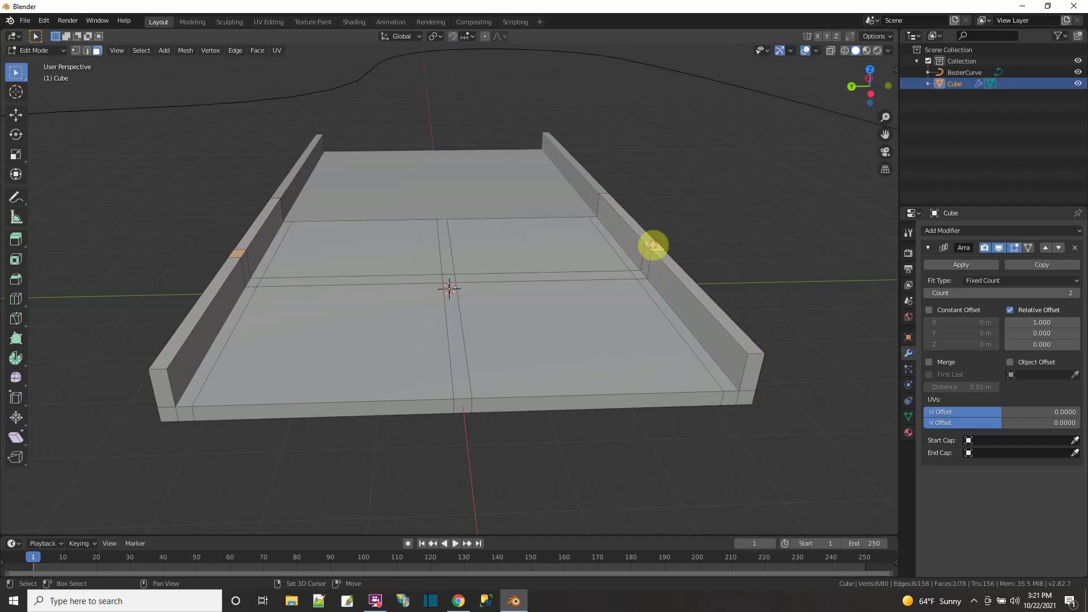
left_click(653, 245, "shift")
key("e")
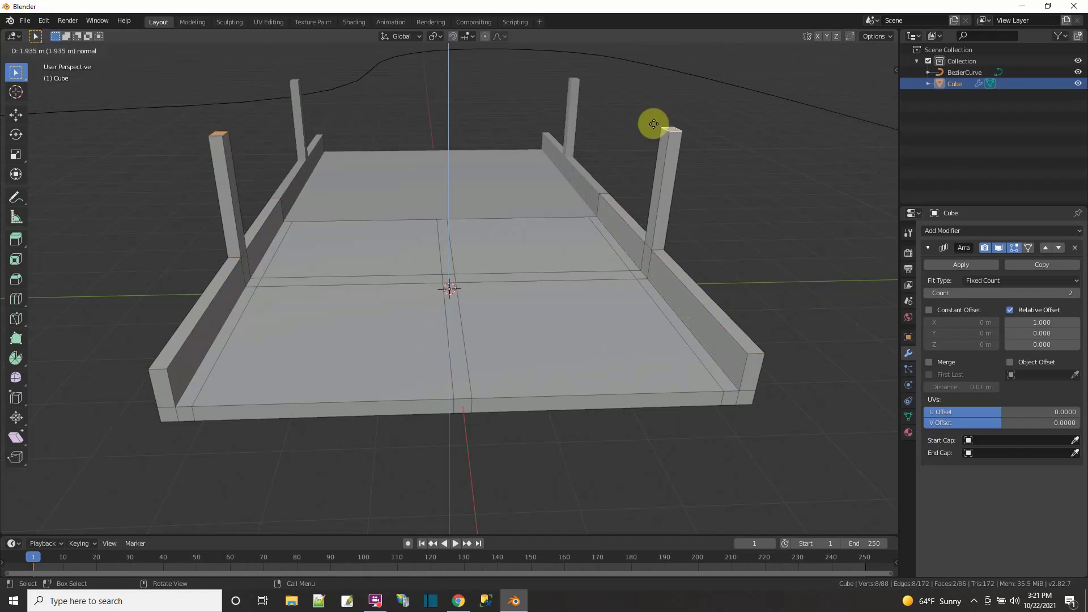
left_click(652, 126)
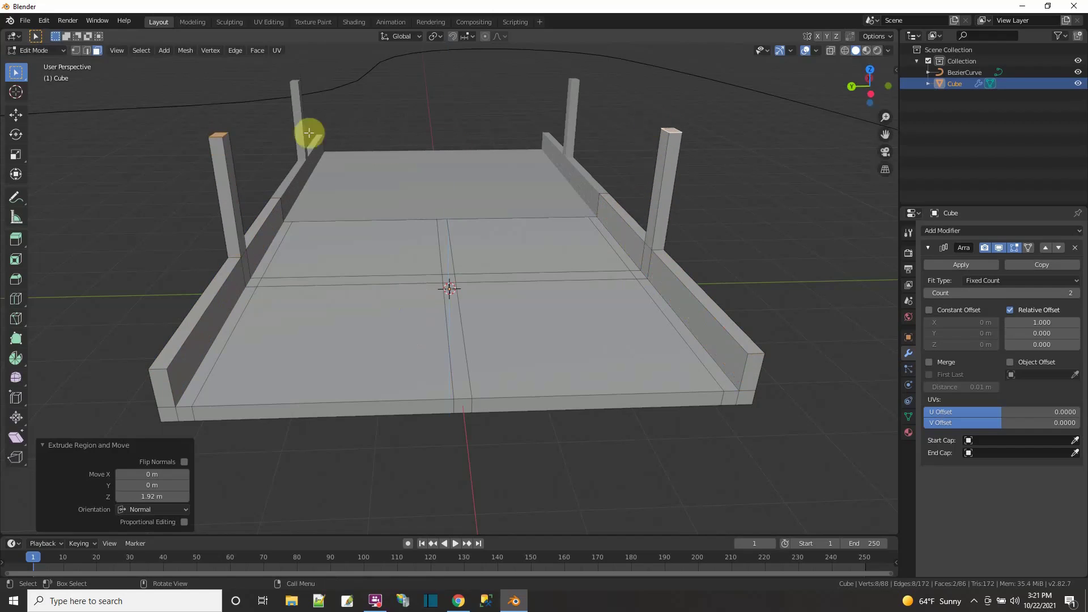
key("e")
right_click(262, 128)
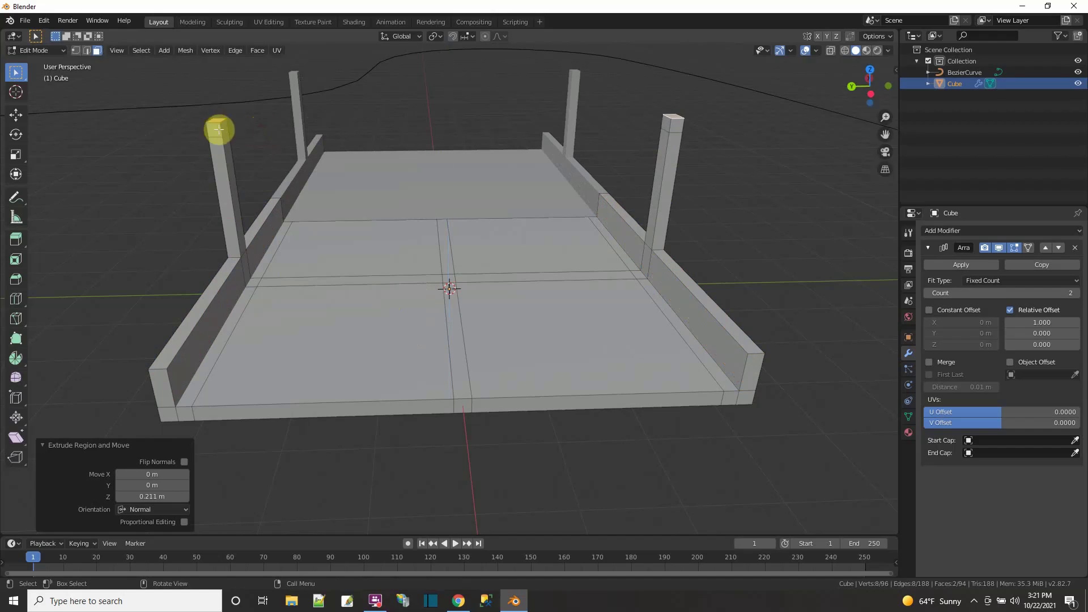
Extrude the inner face of each post's top segment toward the road into a short lamp arm.
left_click(224, 129)
key("e")
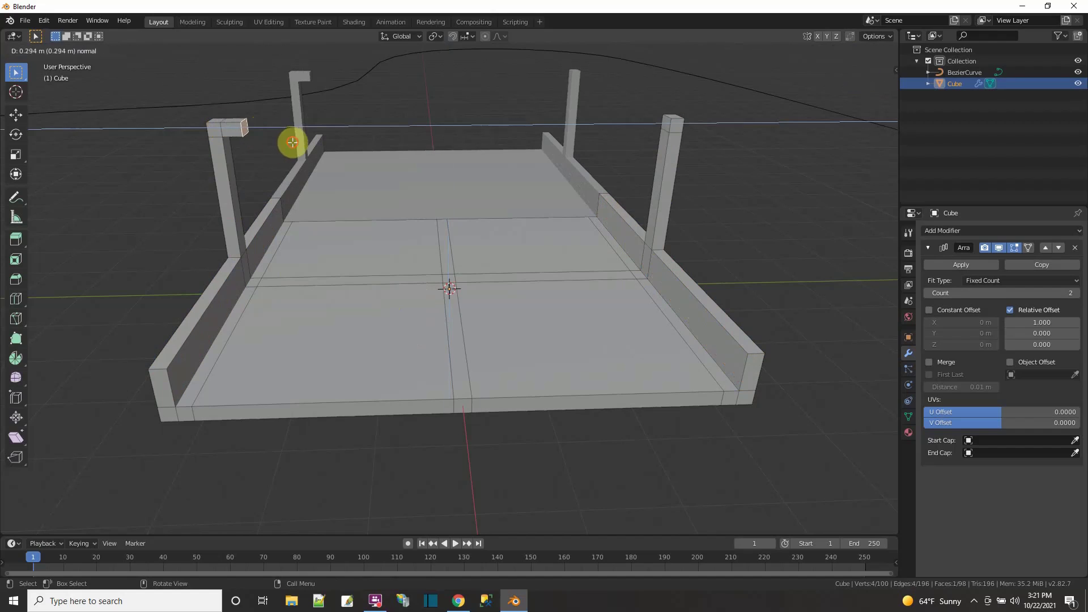
left_click(292, 143)
left_click(666, 123)
key("e")
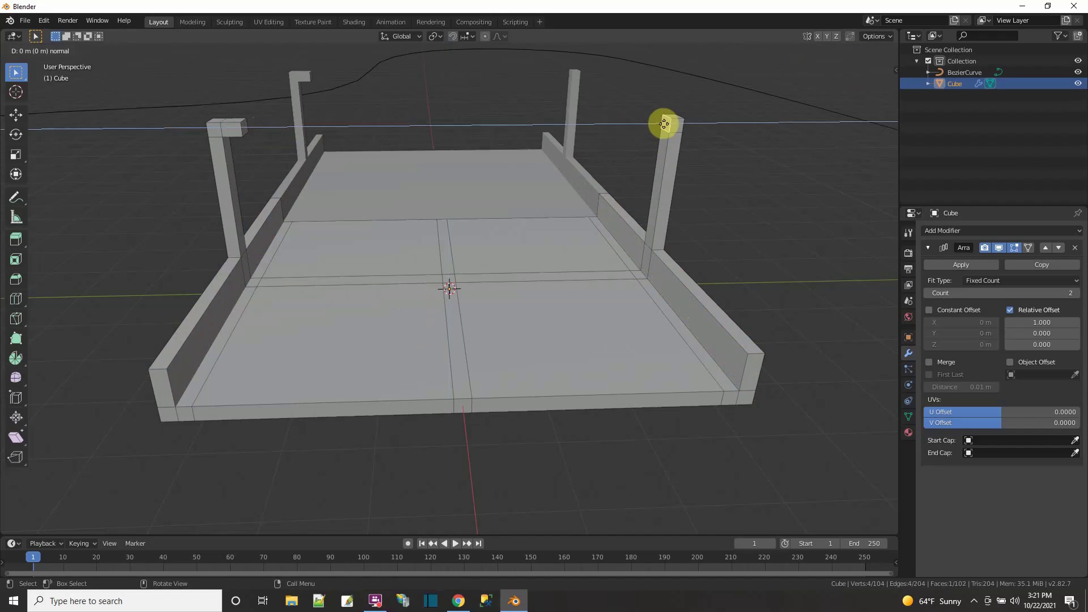
left_click(645, 127)
Rename the cube object as Road and return to Object Mode.
double_click(956, 84)
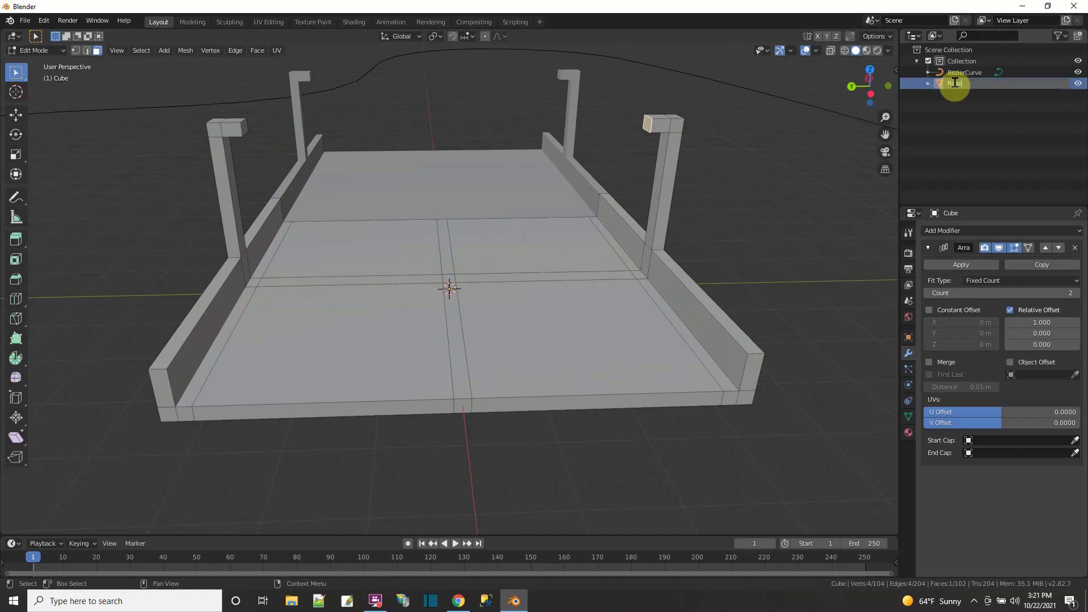
type("Road")
key("Return")
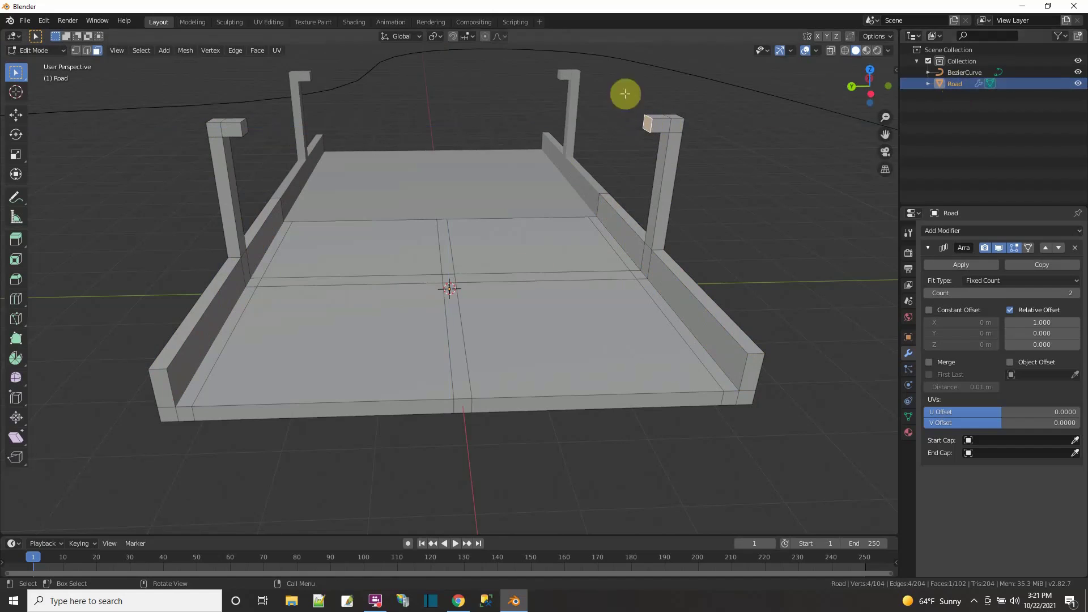
left_click(31, 51)
left_click(39, 67)
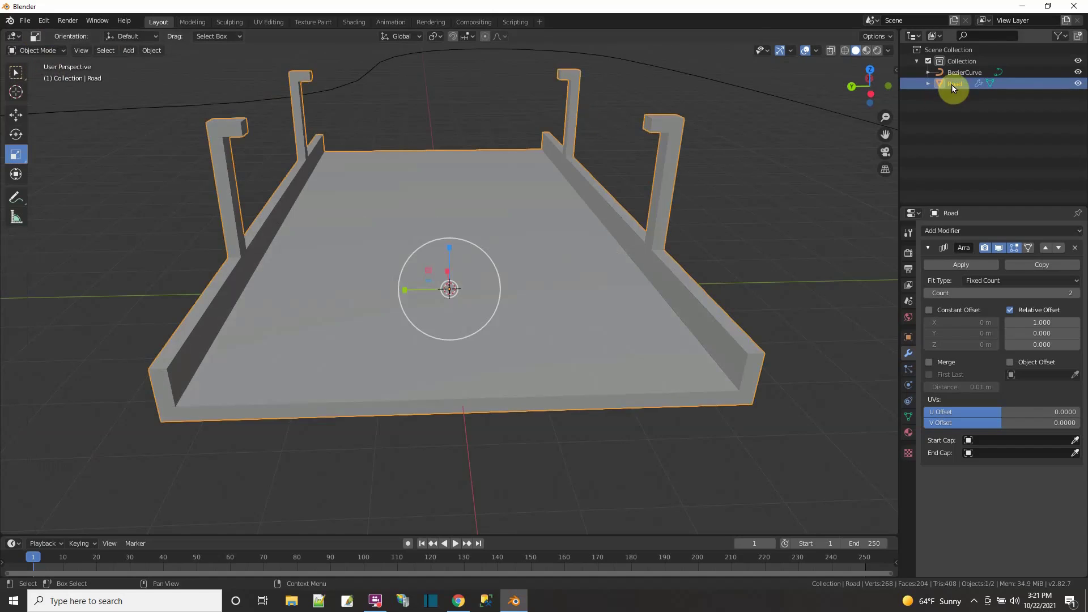
Copy the Road object, paste it into the collection and rename the duplicate as Barrier.
right_click(951, 84)
left_click(899, 58)
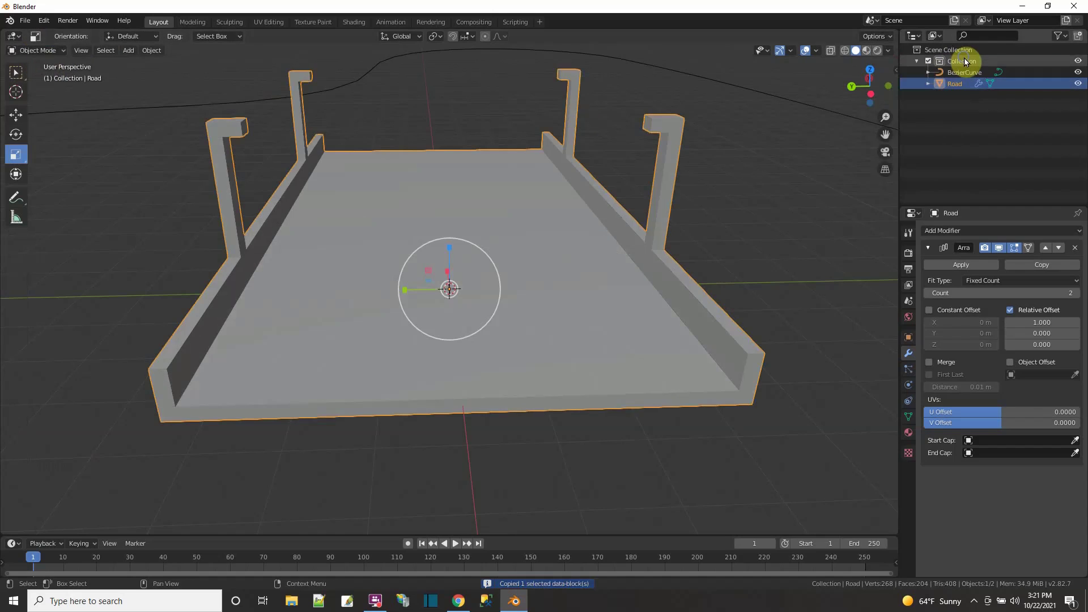
right_click(964, 58)
left_click(919, 90)
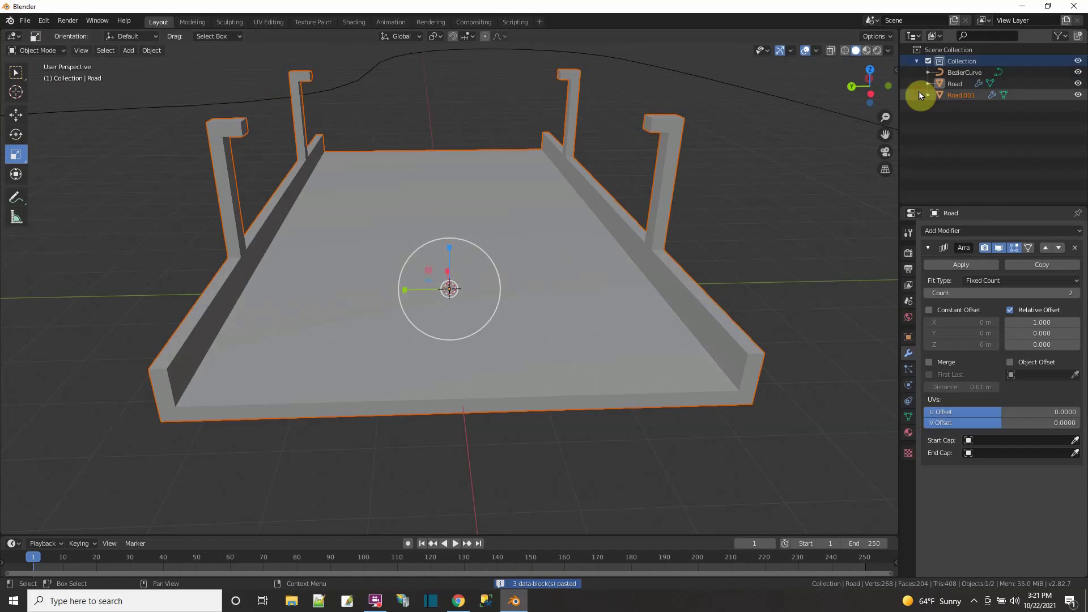
double_click(961, 94)
type("Barrier")
key("Return")
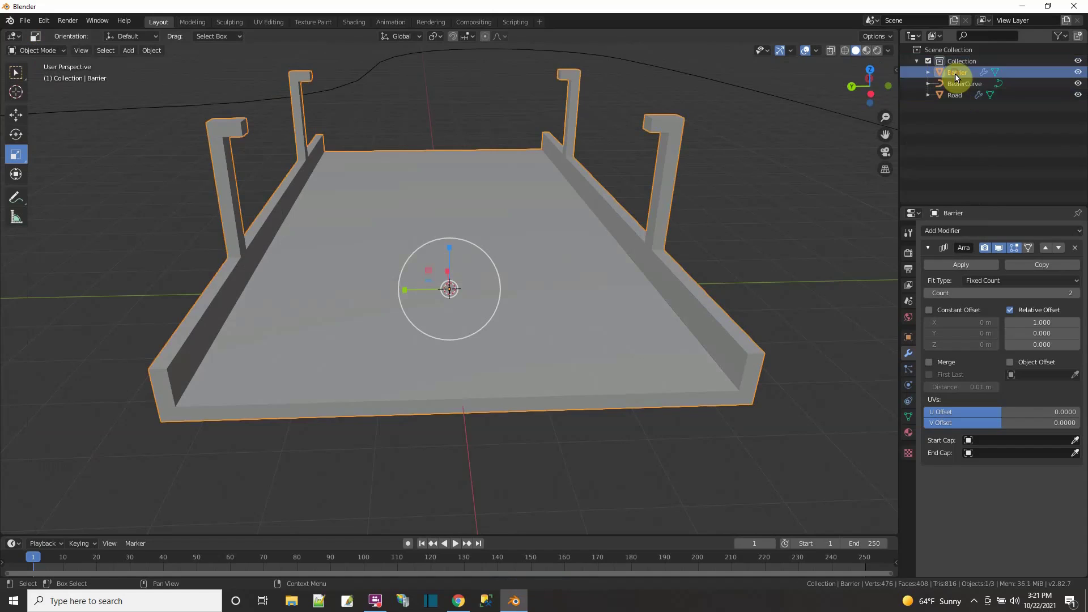
In Edit Mode with X-ray on in the left view, delete all road slab faces from Barrier, leaving its walls and posts.
left_click(871, 95)
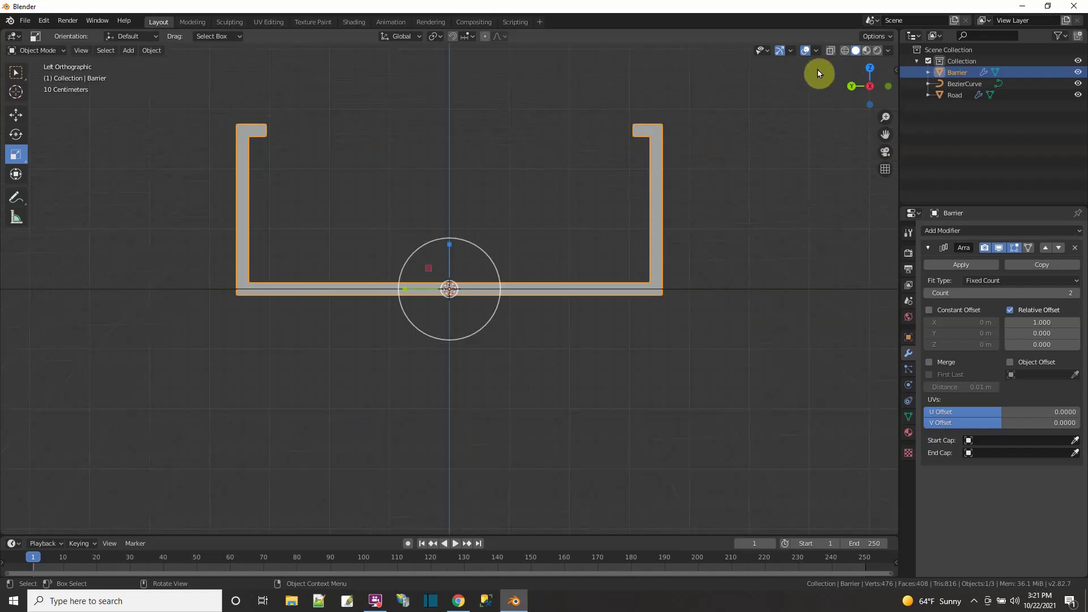
left_click(830, 52)
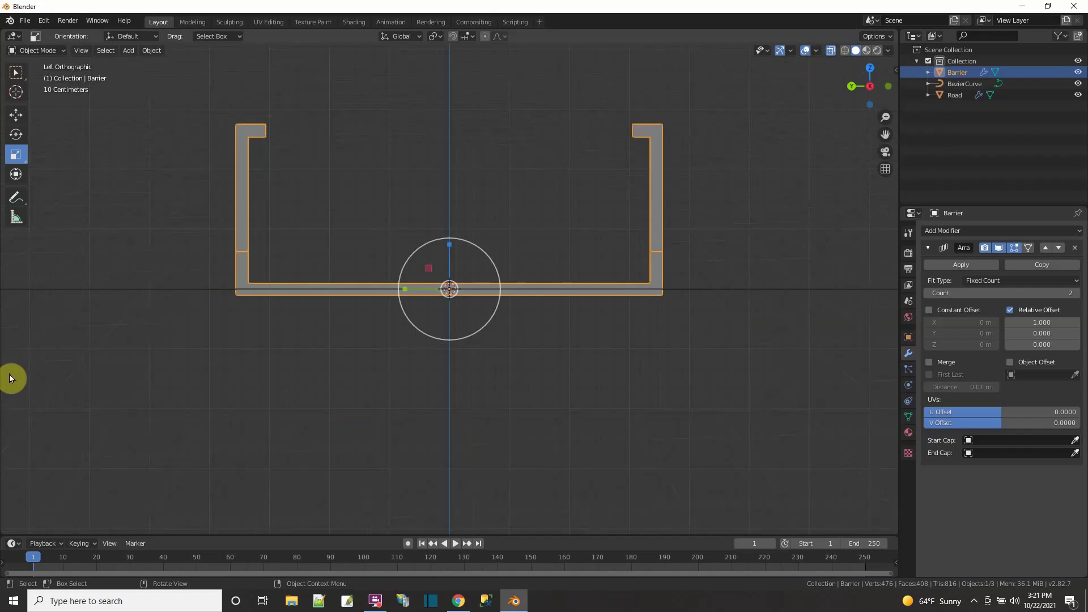
left_click(15, 72)
key("Tab")
left_click_drag(190, 279, 705, 319)
right_click(538, 320)
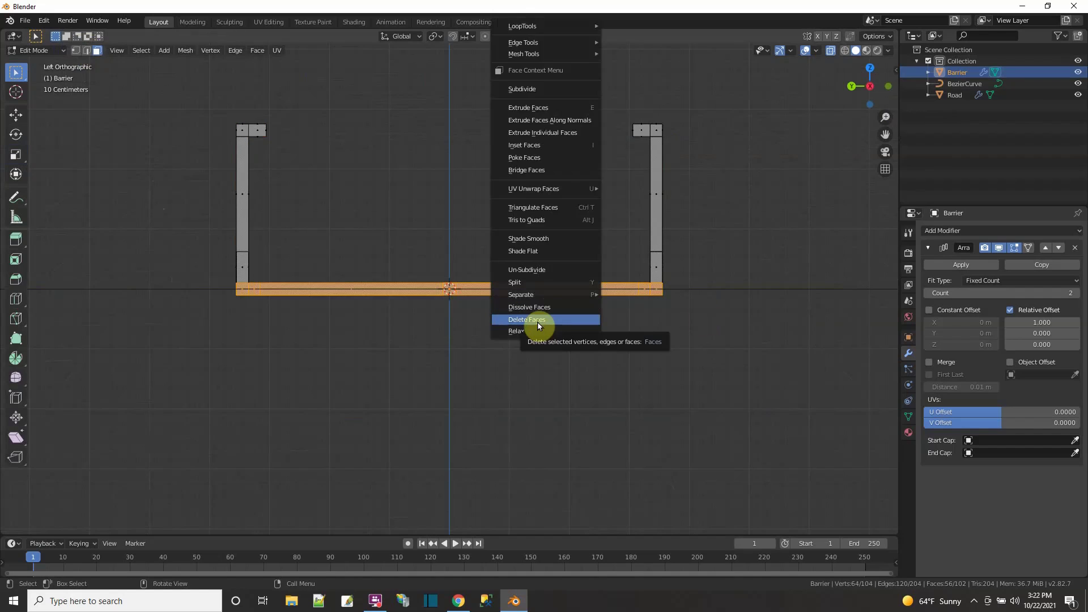
left_click(538, 321)
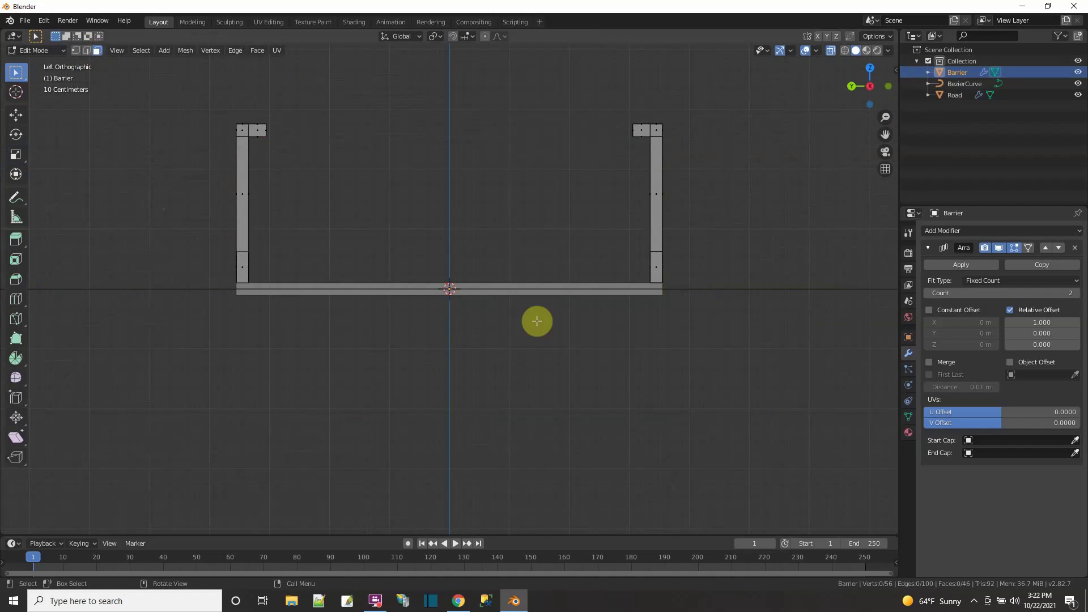
middle_click_drag(536, 321, 652, 343)
Check Barrier with Road hidden, hide Barrier, show Road again and return to Object Mode in the left view.
left_click(1078, 94)
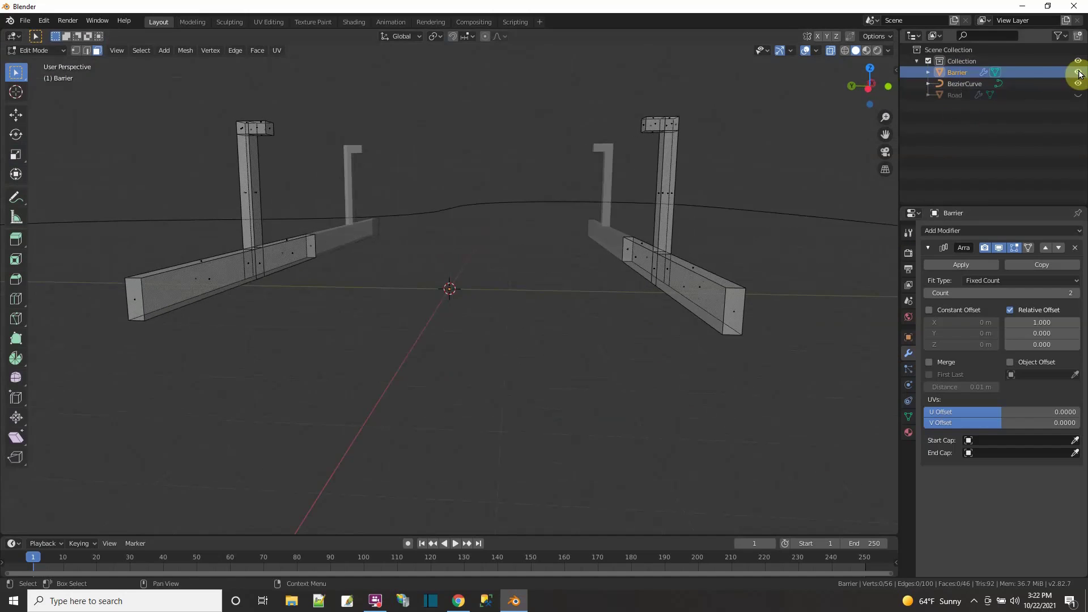
left_click(1078, 72)
left_click(1079, 95)
left_click(870, 88)
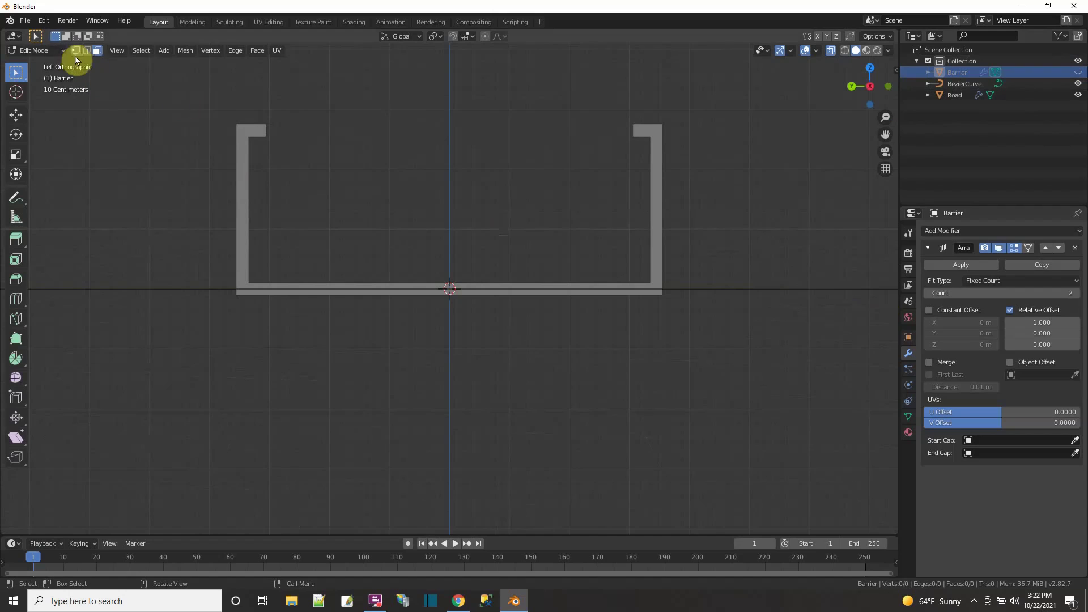
left_click(56, 50)
left_click(51, 57)
Edit the Road object and delete all side wall and lamp post faces above the flat slab.
left_click(954, 95)
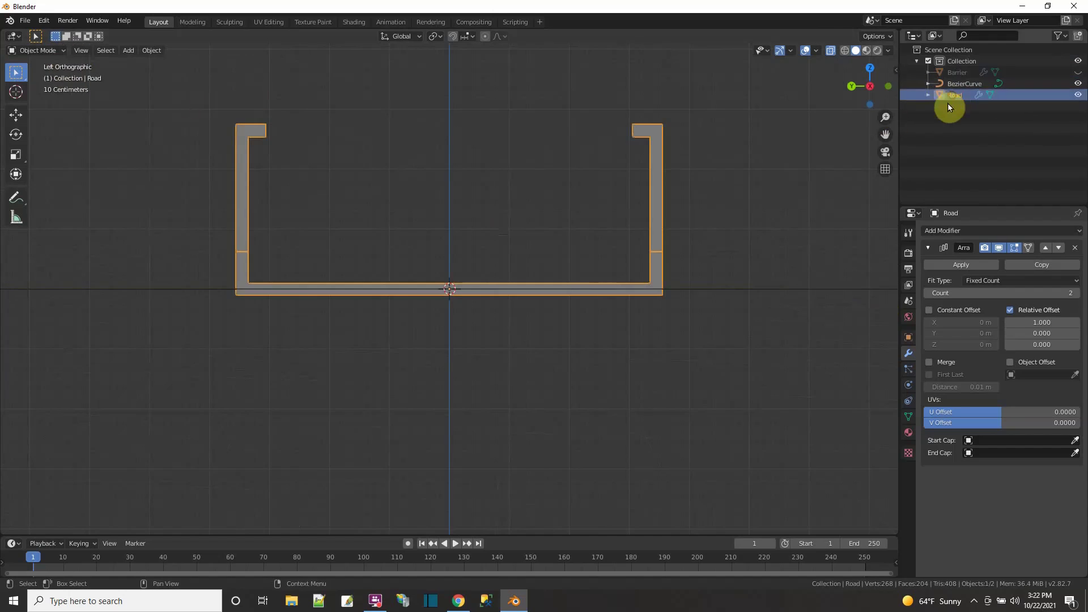
left_click(51, 51)
left_click(54, 77)
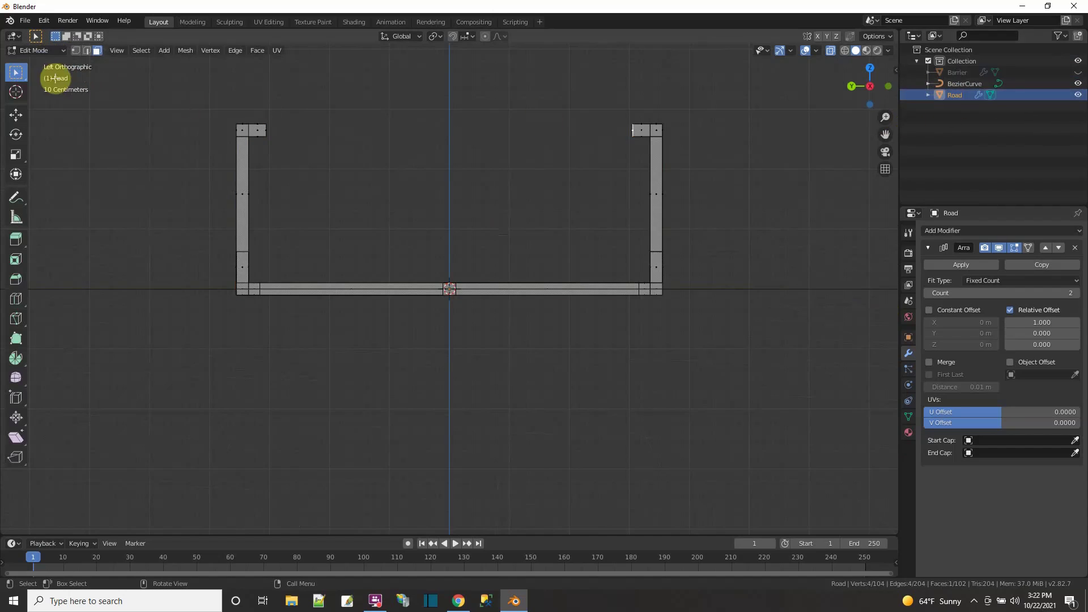
left_click_drag(146, 105, 772, 280)
right_click(663, 214)
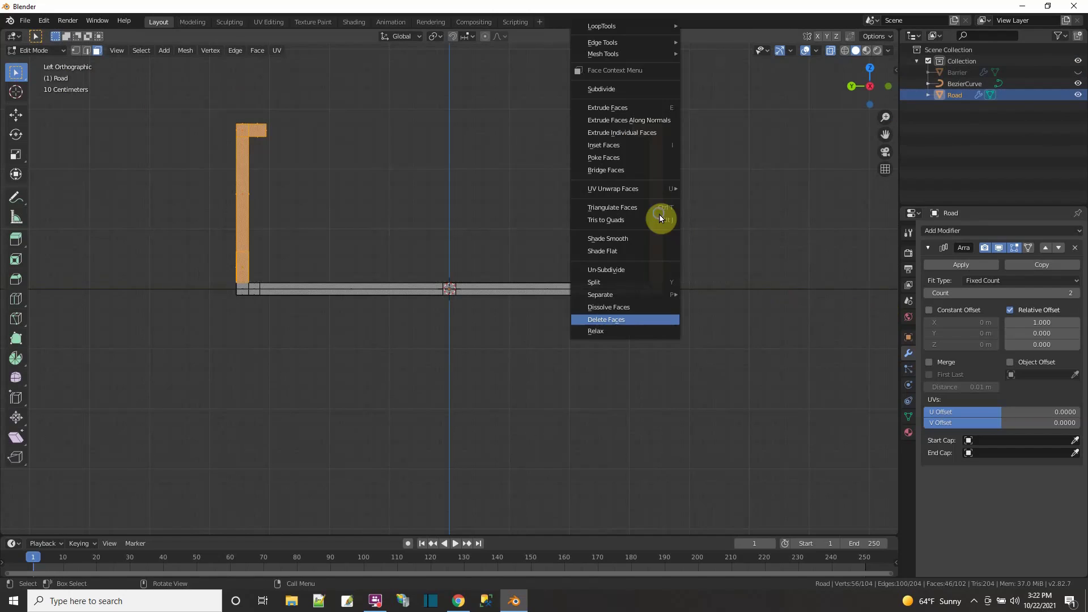
left_click(612, 320)
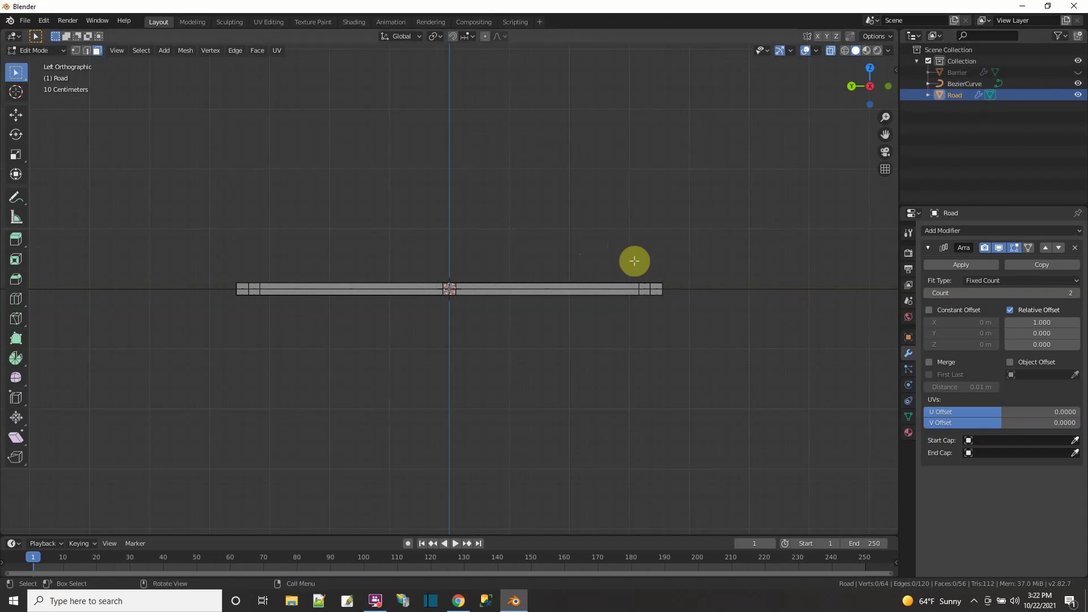
middle_click_drag(632, 260, 627, 296)
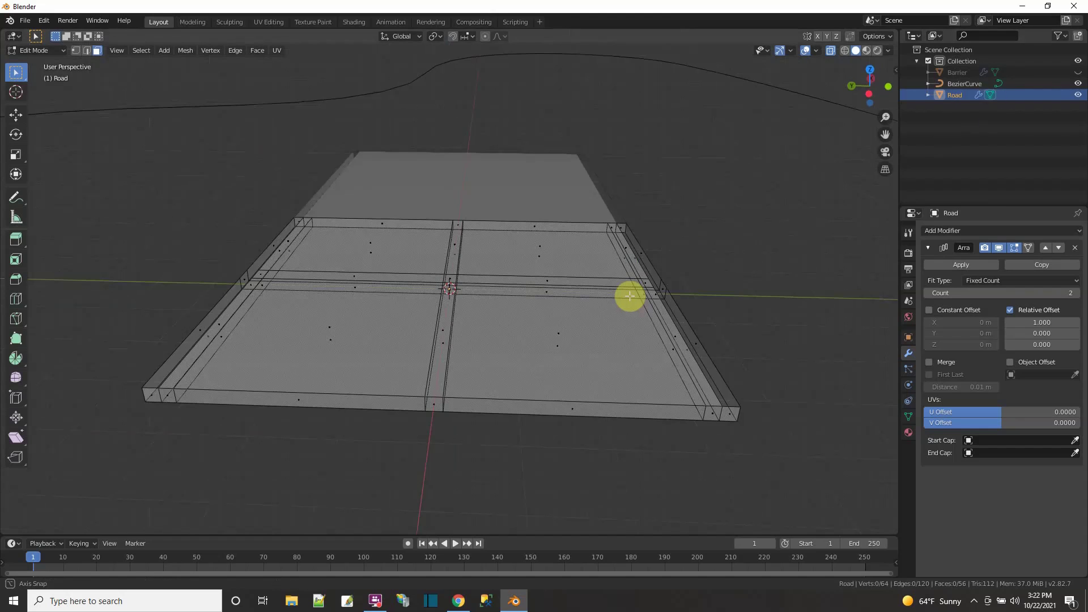
Show Barrier again together with Road and turn off X-ray.
left_click(1078, 72)
left_click(1078, 94)
left_click(1078, 95)
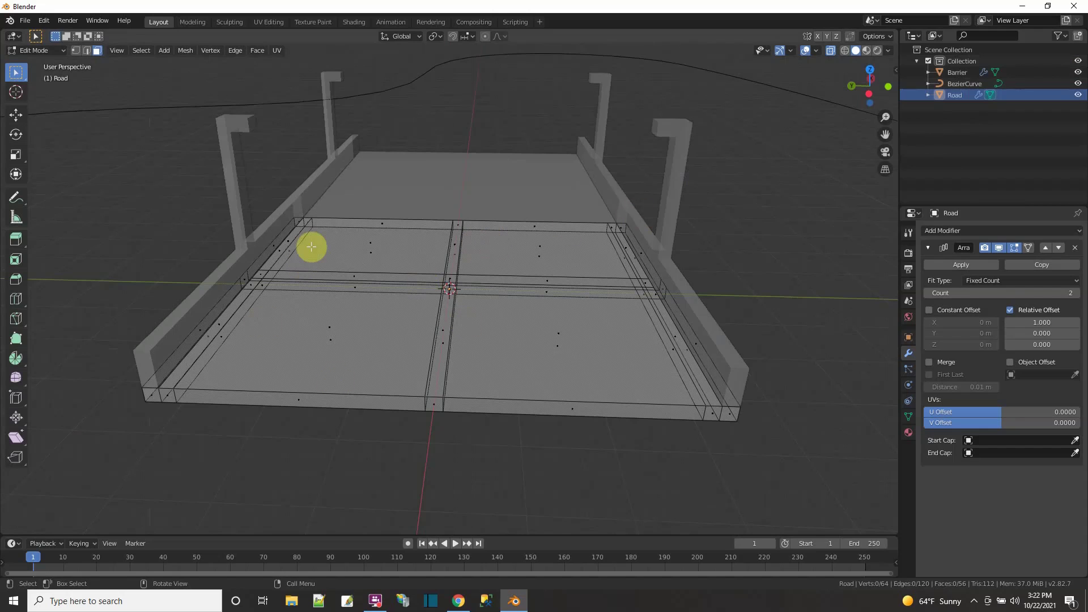
scroll(766, 234, "down", 3)
left_click(831, 50)
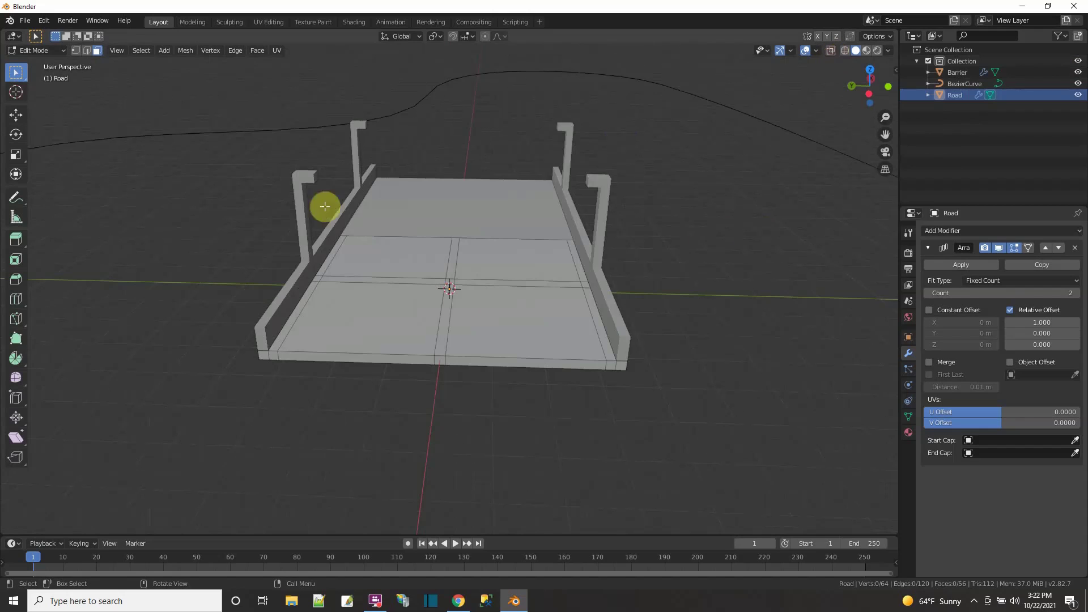
Add a Curve modifier to the Road object below its Array modifier.
scroll(545, 209, "down", 3)
middle_click_drag(564, 182, 652, 187)
left_click(941, 230)
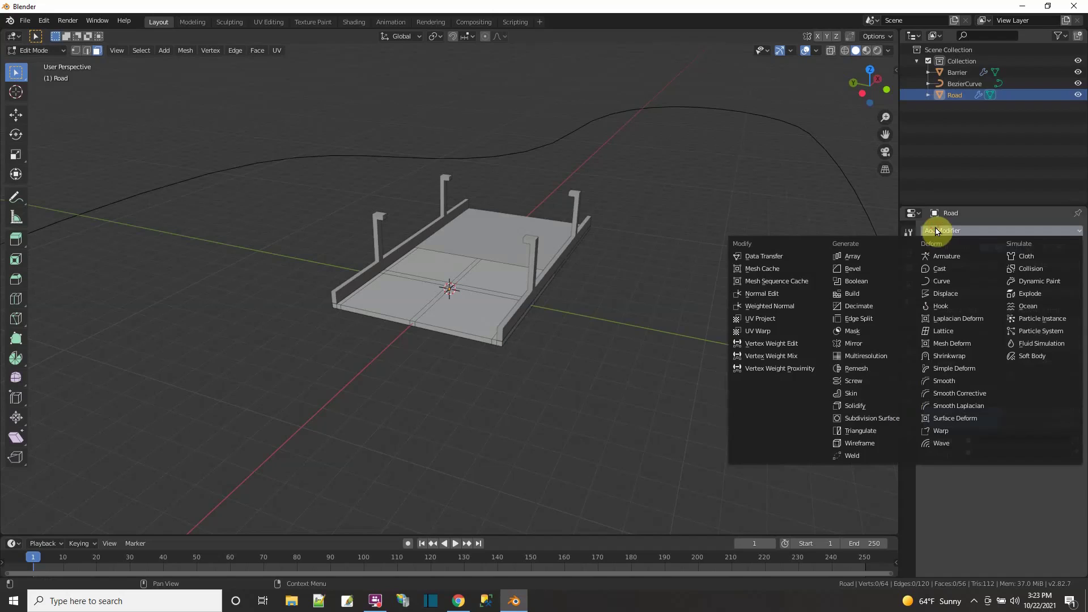
left_click(942, 282)
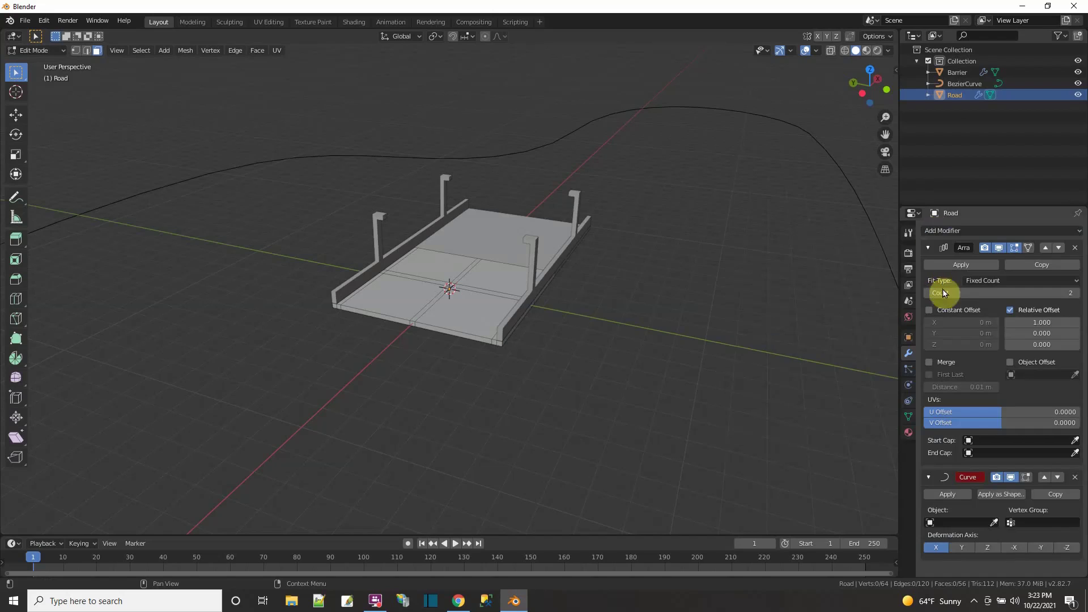
Set BezierCurve as the deforming object of the Road's Curve modifier and return to Object Mode.
left_click(931, 522)
left_click(950, 413)
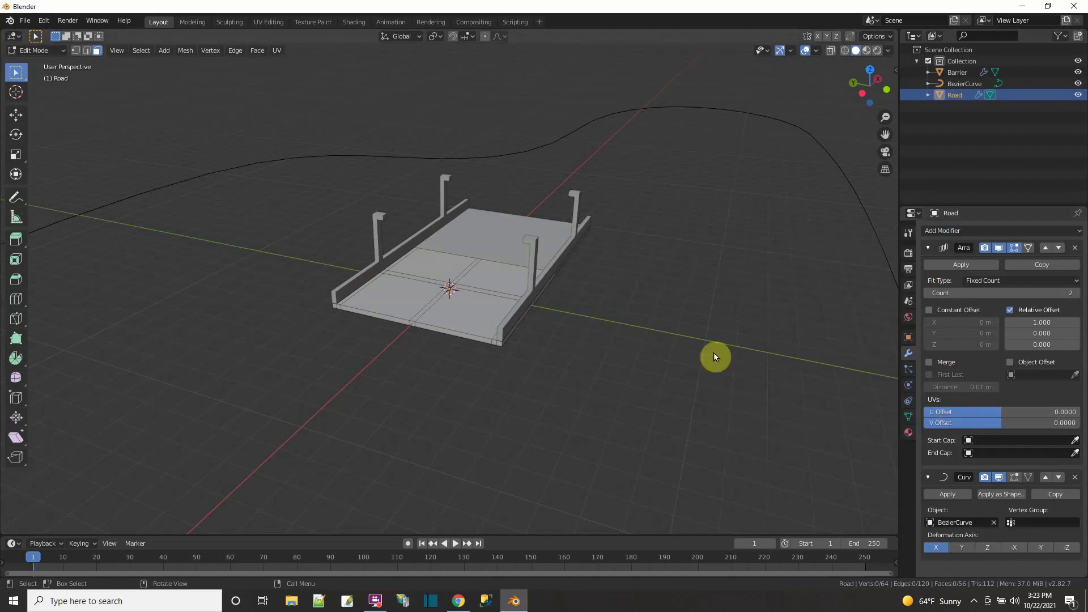
left_click(50, 61)
left_click(46, 51)
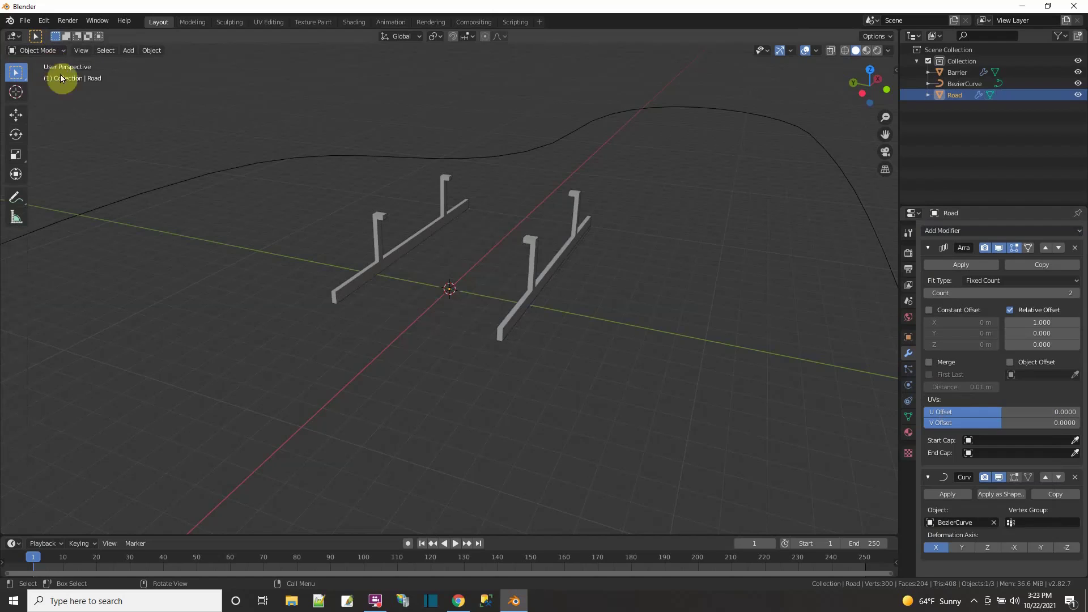
scroll(400, 250, "down", 5)
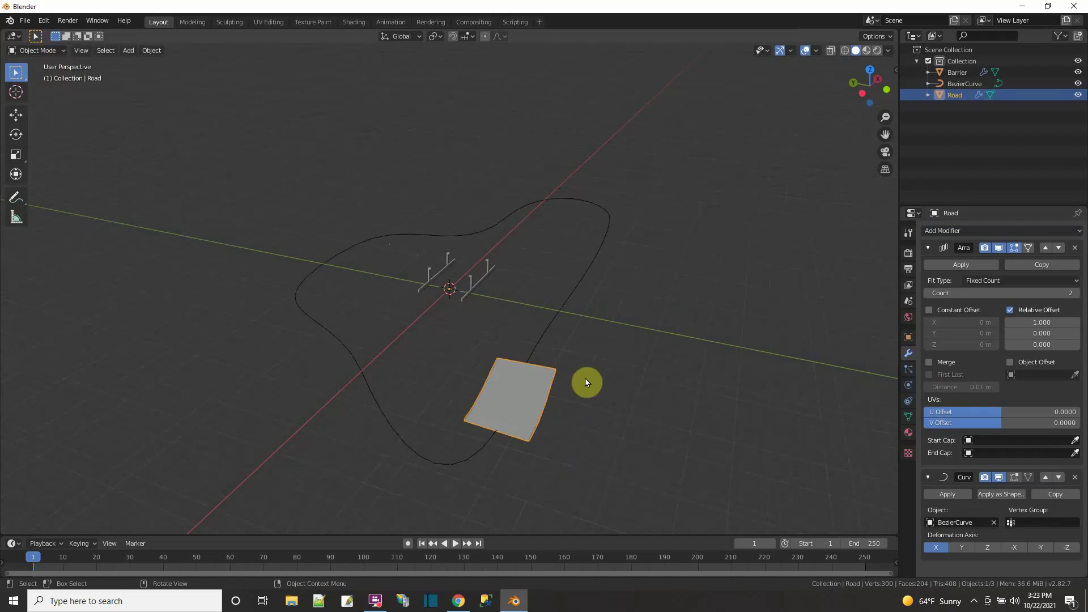
Add a Curve modifier to the Barrier object and set BezierCurve as its deforming object.
left_click(958, 74)
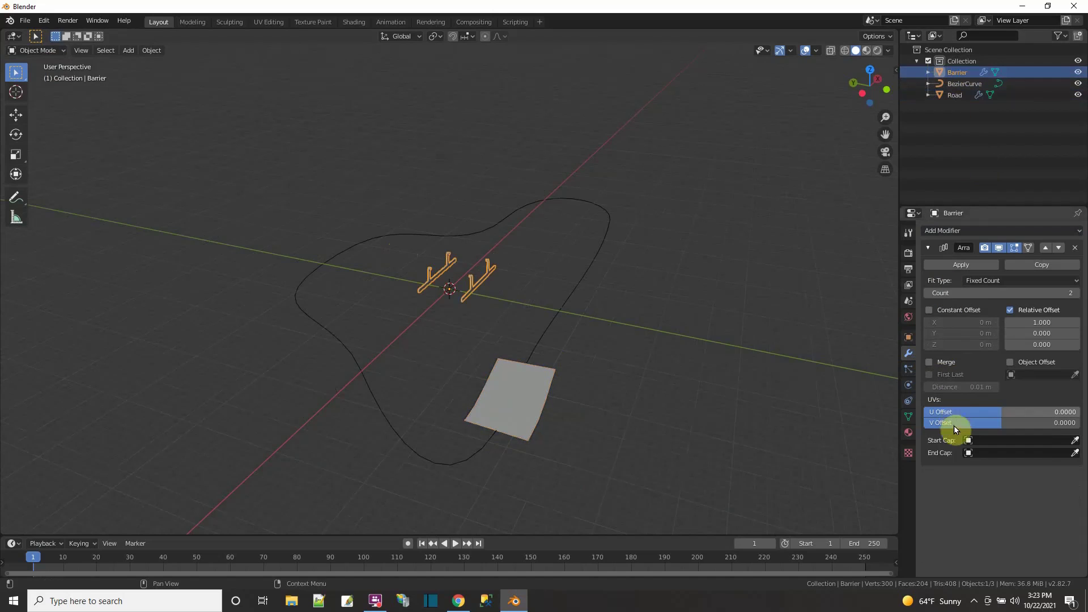
left_click(938, 231)
left_click(939, 281)
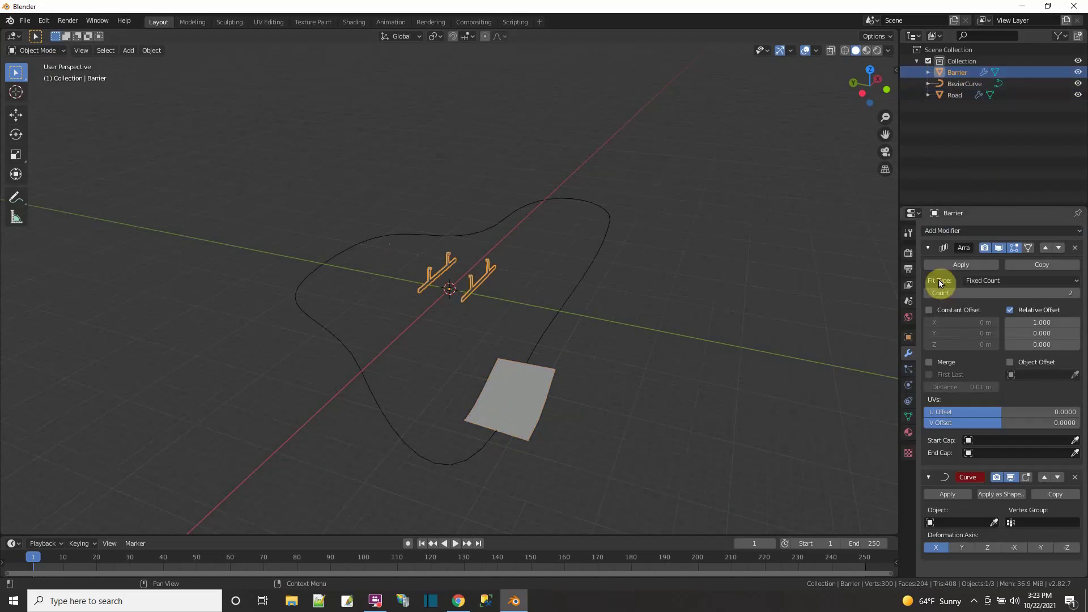
left_click(936, 527)
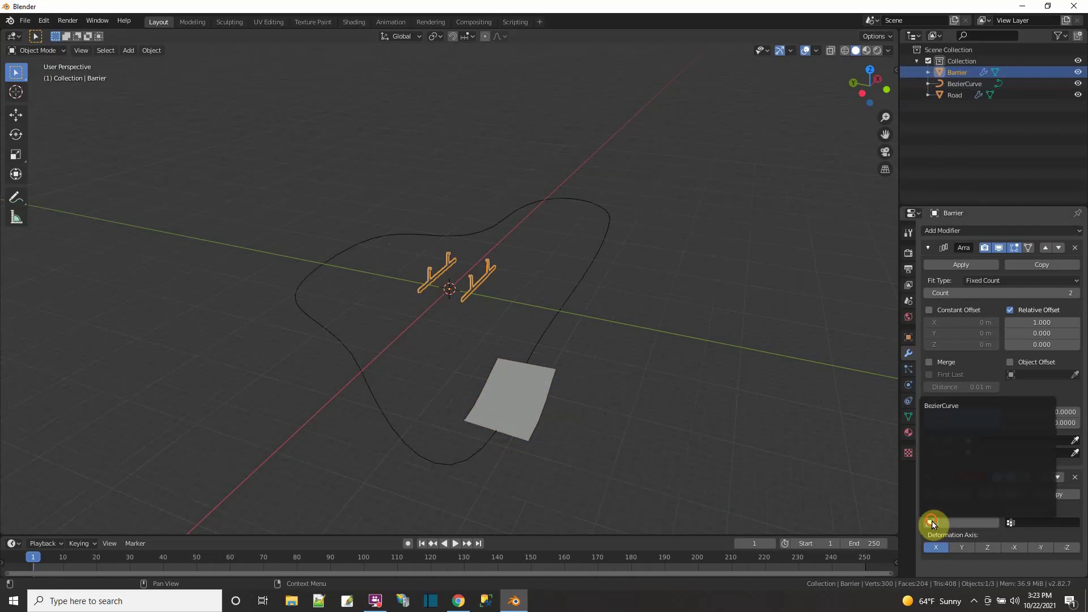
left_click(935, 406)
scroll(508, 430, "up", 1)
Raise the Road's Array modifier count to 33 so the slabs fill the whole curve loop.
left_click(946, 95)
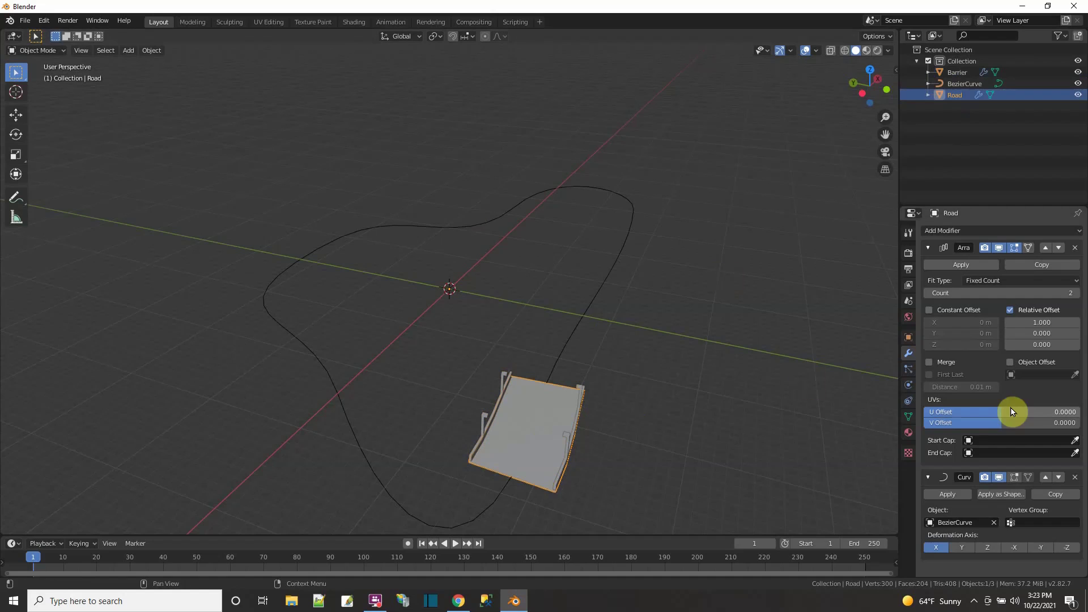
left_click_drag(992, 293, 926, 294)
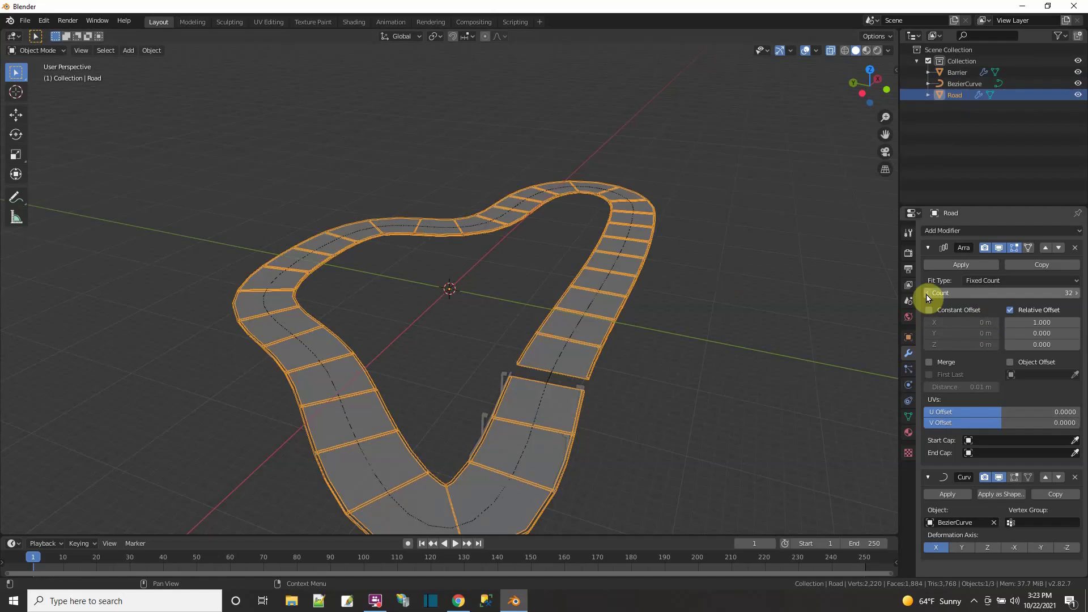
left_click(1079, 293)
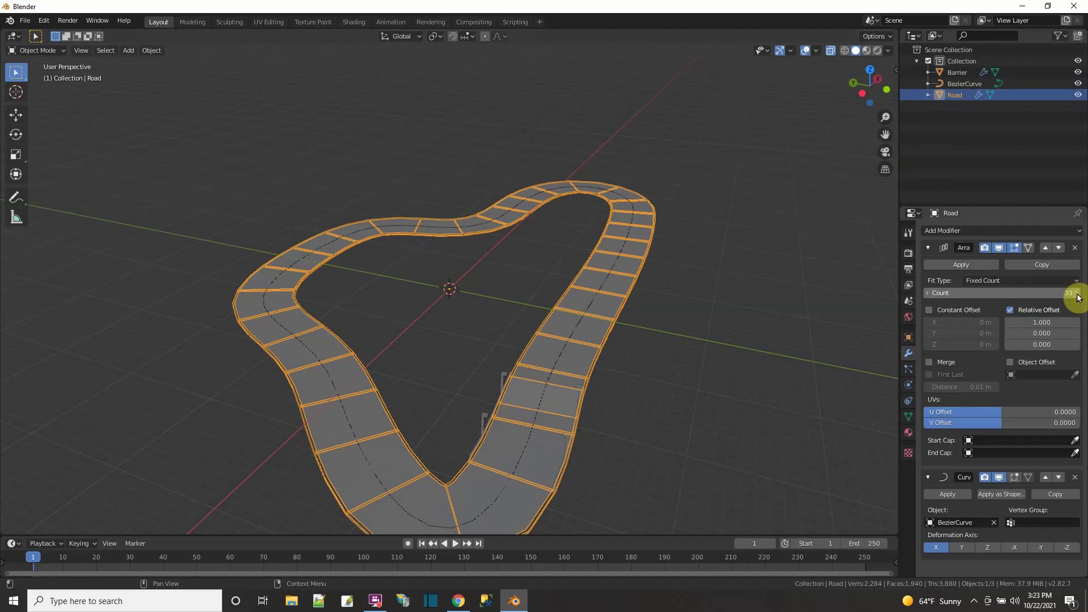
Set the Barrier's Array modifier count to 33 to match the road.
left_click(957, 72)
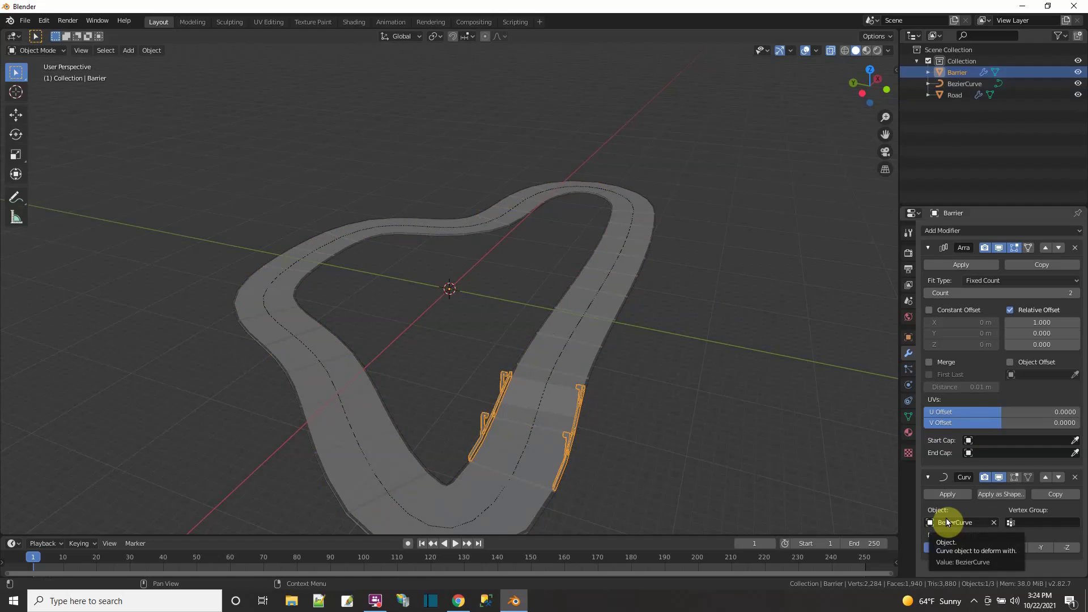
left_click(1054, 293)
type("33")
key("Return")
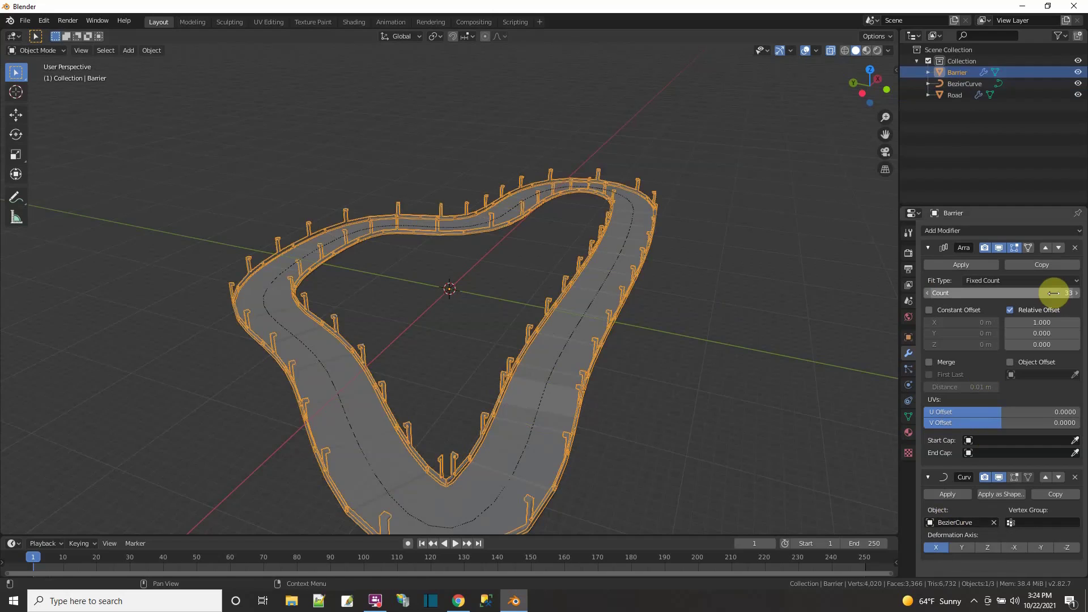
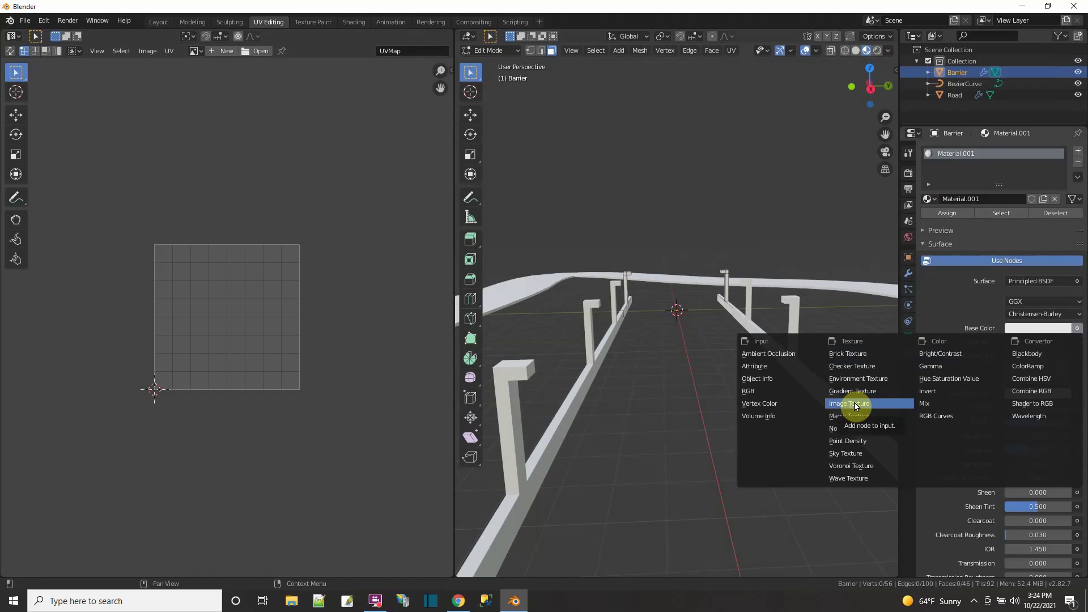
Add an Image Texture to the Barrier material's Base Color and load pallete01.jpg into it.
left_click(856, 406)
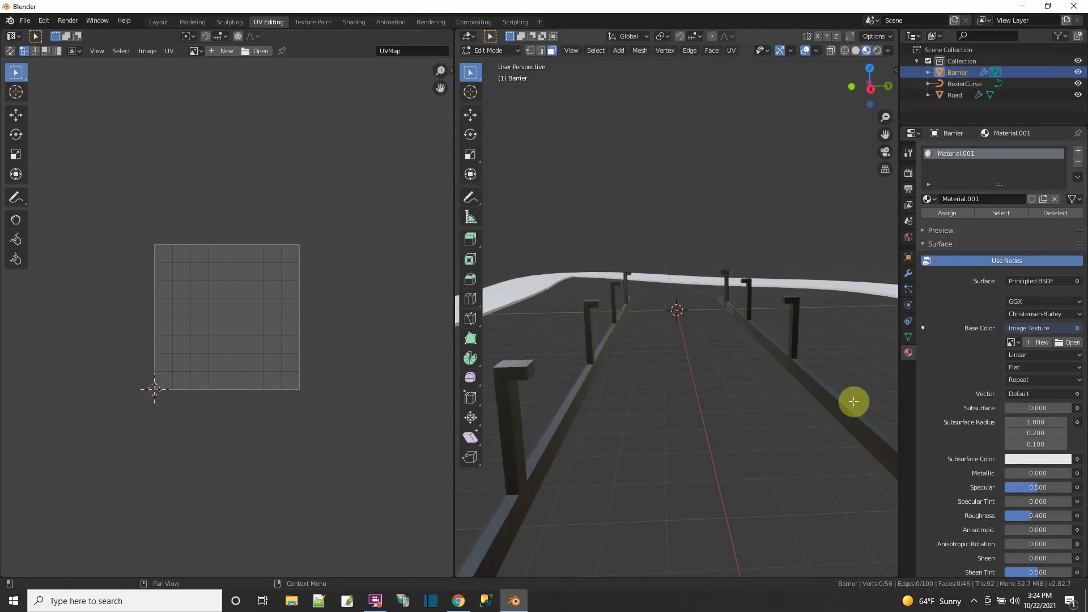
left_click(1070, 342)
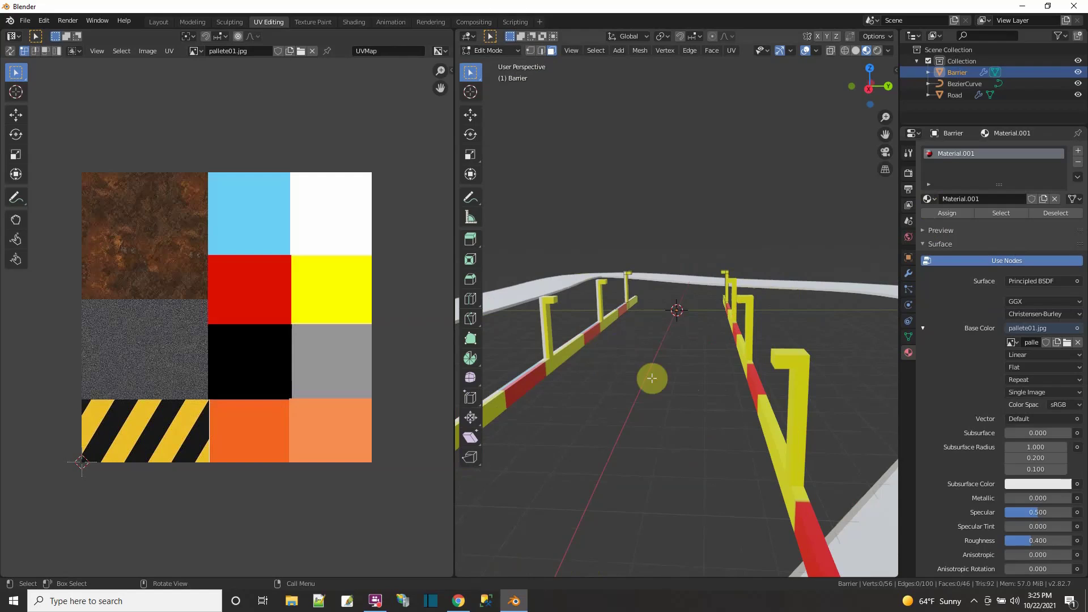
scroll(651, 377, "up", 3)
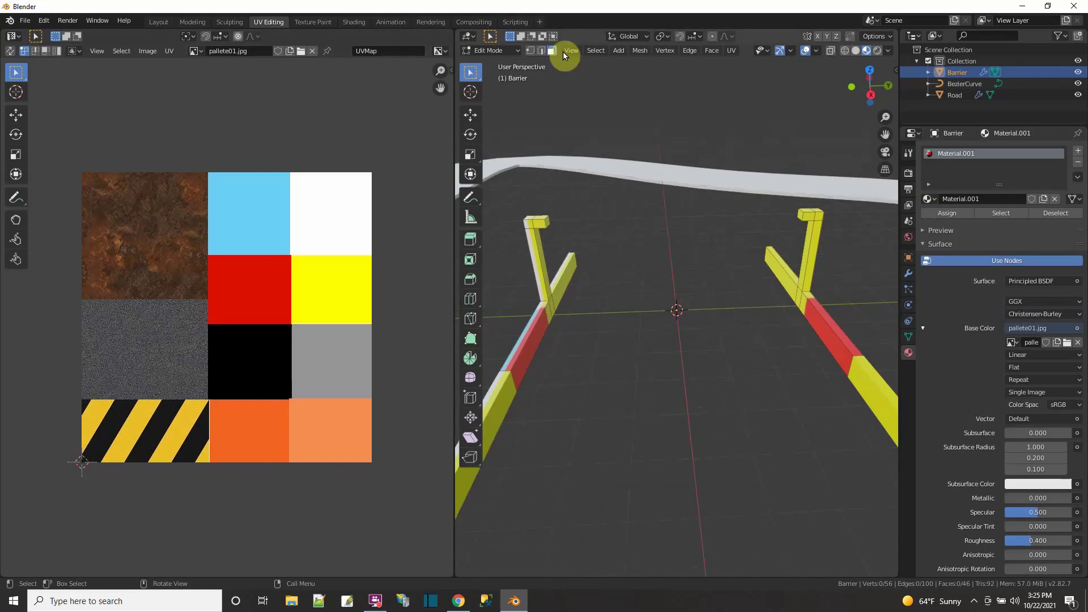
Select all faces of both upright barrier posts, including the hidden ones, with X-ray display on.
left_click(543, 290)
left_click(832, 52)
middle_click_drag(644, 382, 553, 227)
left_click_drag(503, 195, 574, 275)
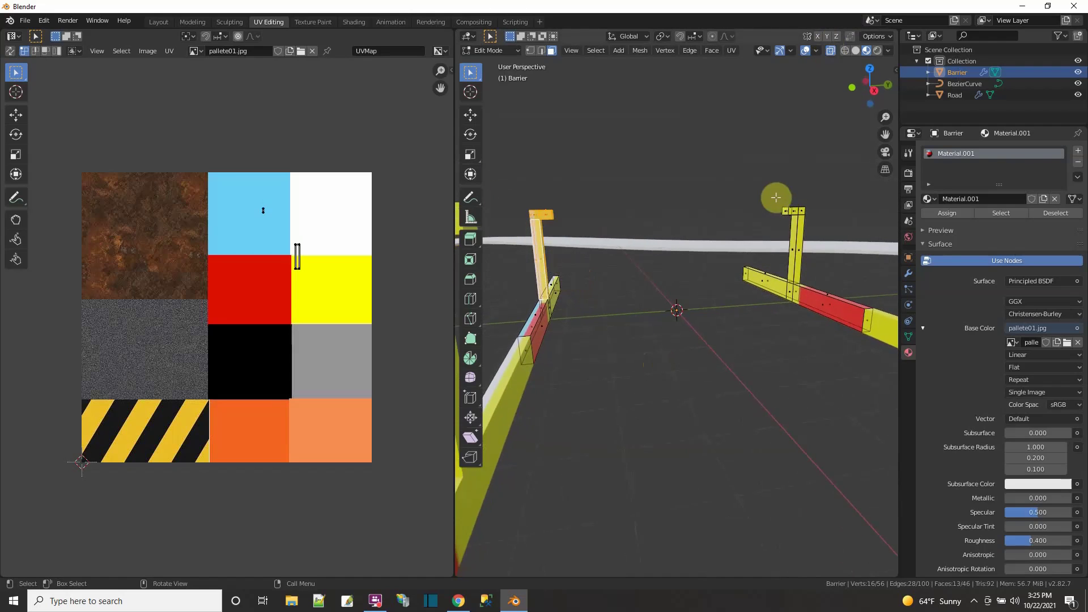
left_click_drag(774, 195, 832, 267, "shift")
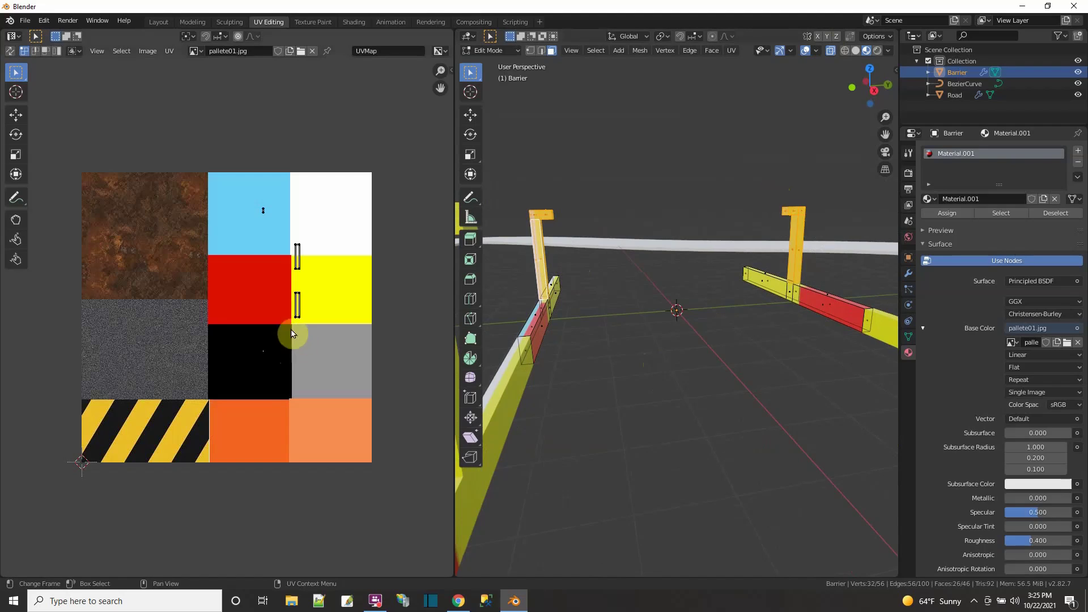
Move all the posts' UV islands onto the grey swatch of the palette image.
left_click(310, 328)
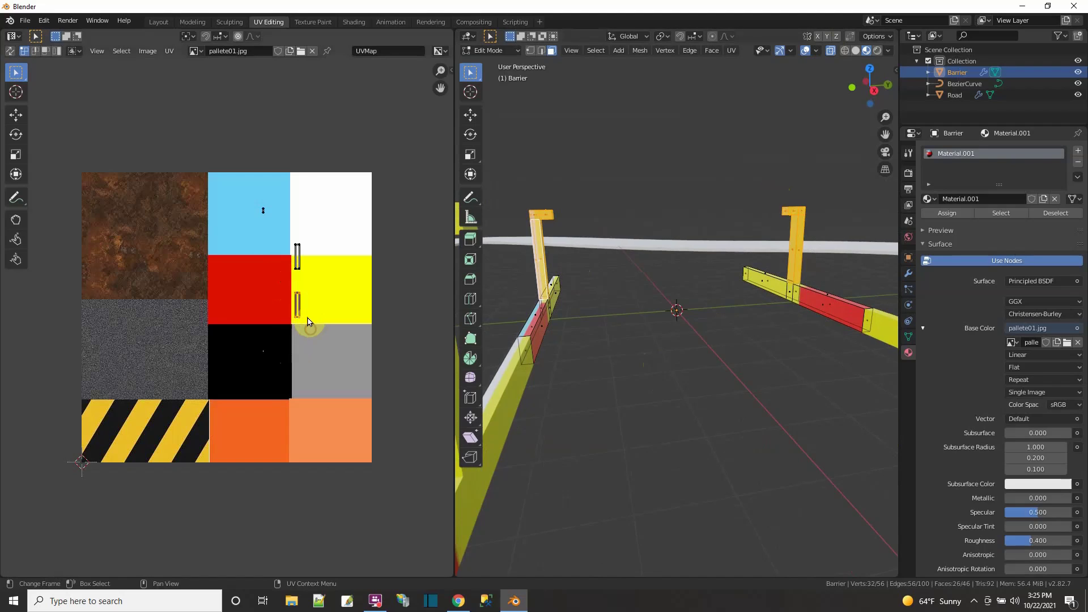
left_click(16, 117)
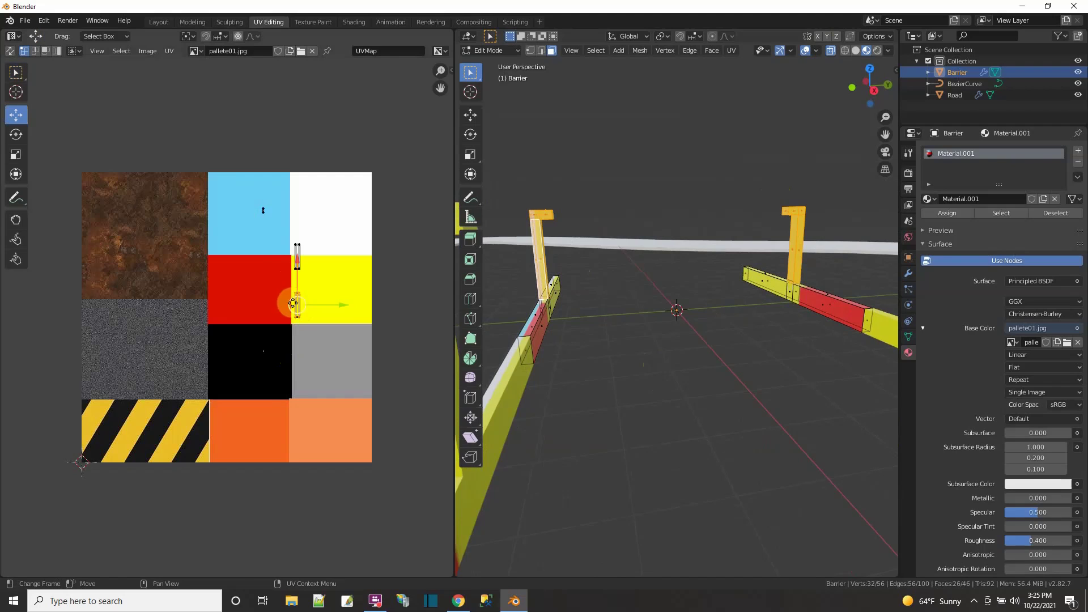
left_click_drag(293, 303, 300, 360)
left_click(321, 288)
left_click_drag(320, 290, 325, 377)
left_click(245, 218)
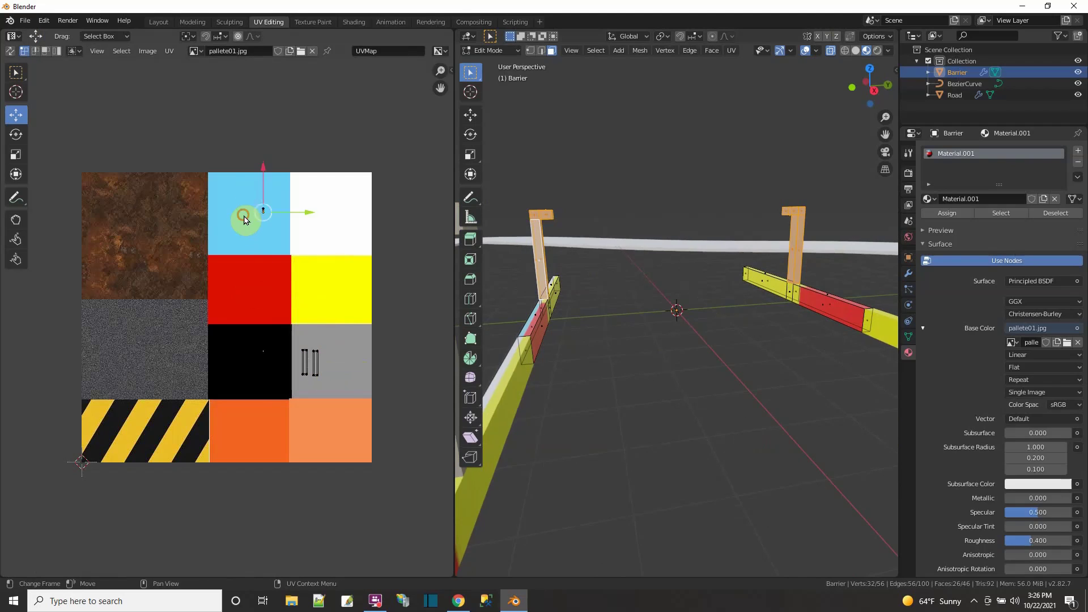
left_click_drag(221, 165, 288, 255)
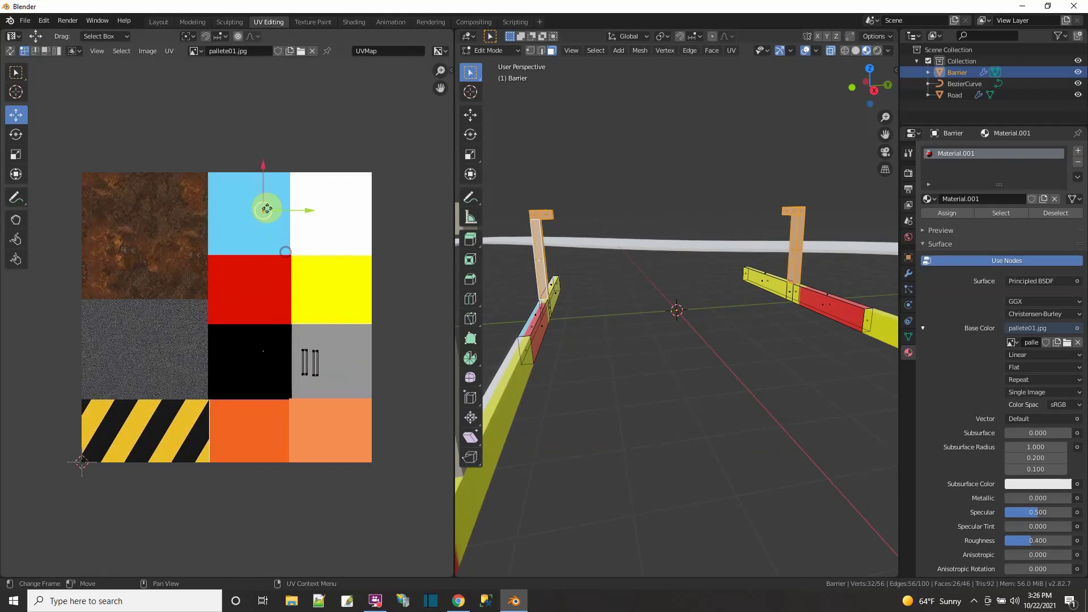
left_click_drag(263, 212, 335, 345)
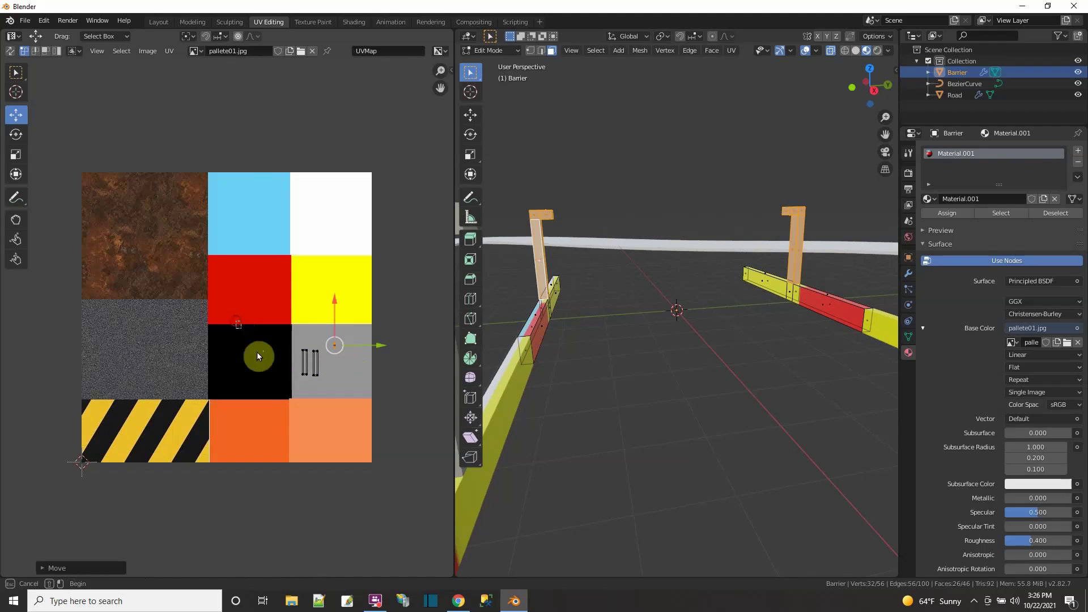
left_click_drag(284, 412, 284, 411)
left_click_drag(266, 354, 334, 342)
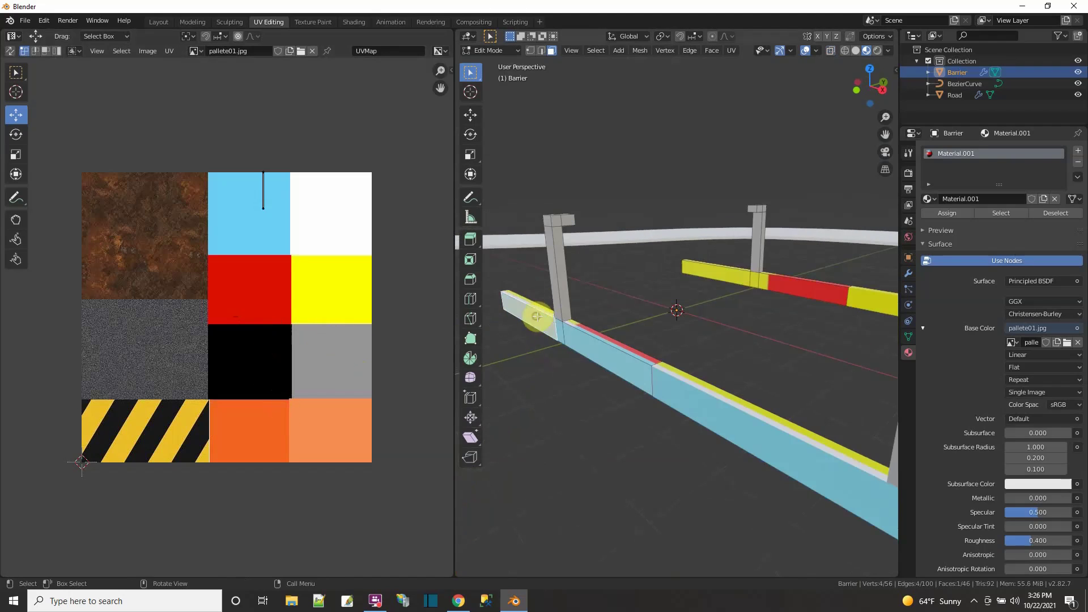
Place the UVs of the first rail's outer side faces on the grey swatch.
left_click(587, 339, "ctrl")
left_click_drag(245, 188, 327, 369)
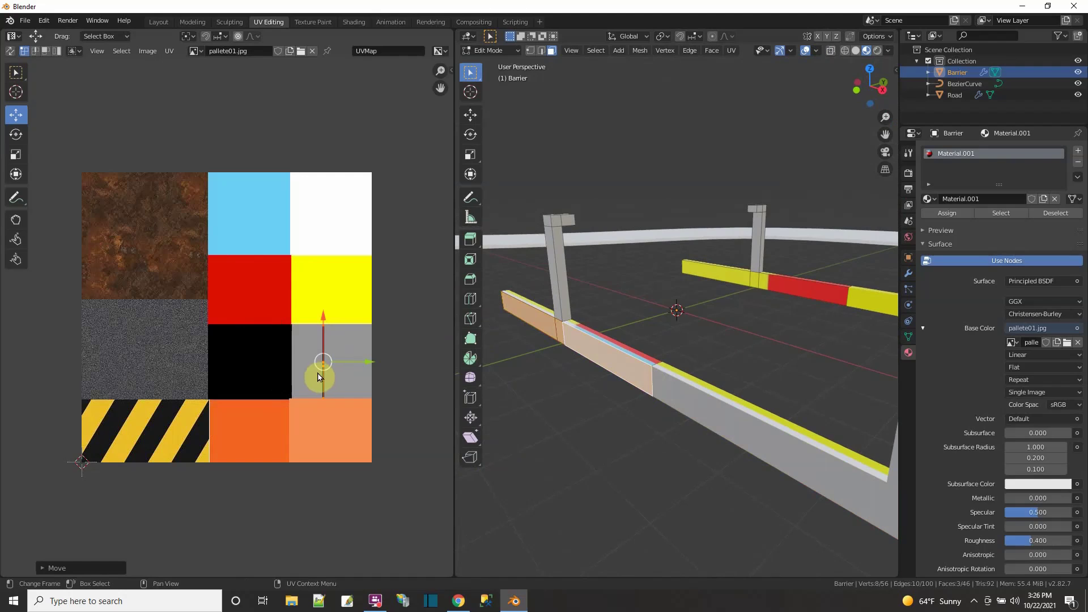
left_click(16, 156)
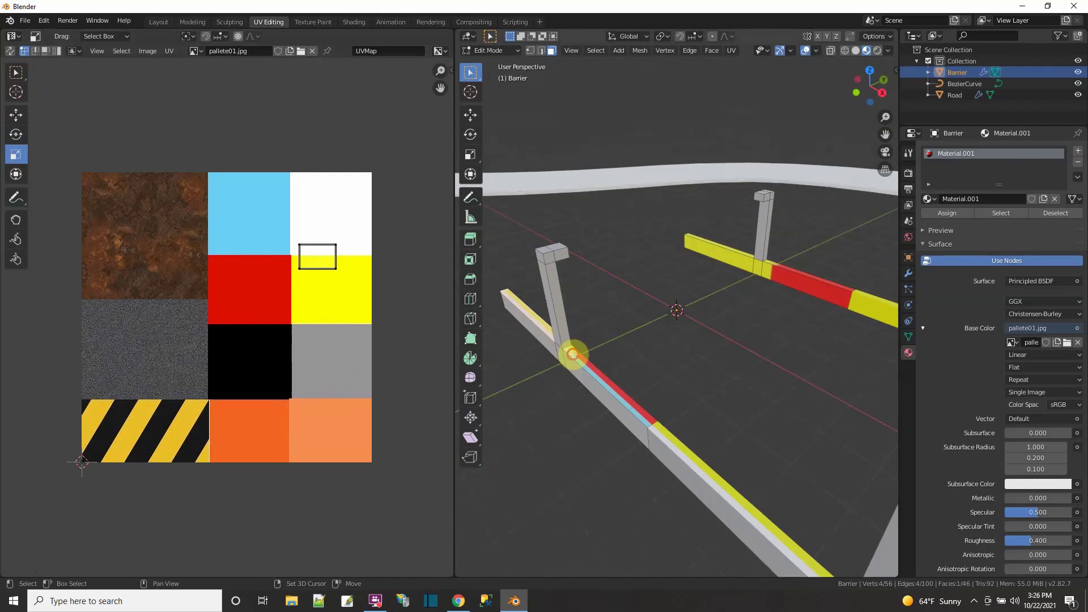
Select the first rail's top faces and move their UVs onto the grey swatch.
left_click(572, 354, "shift")
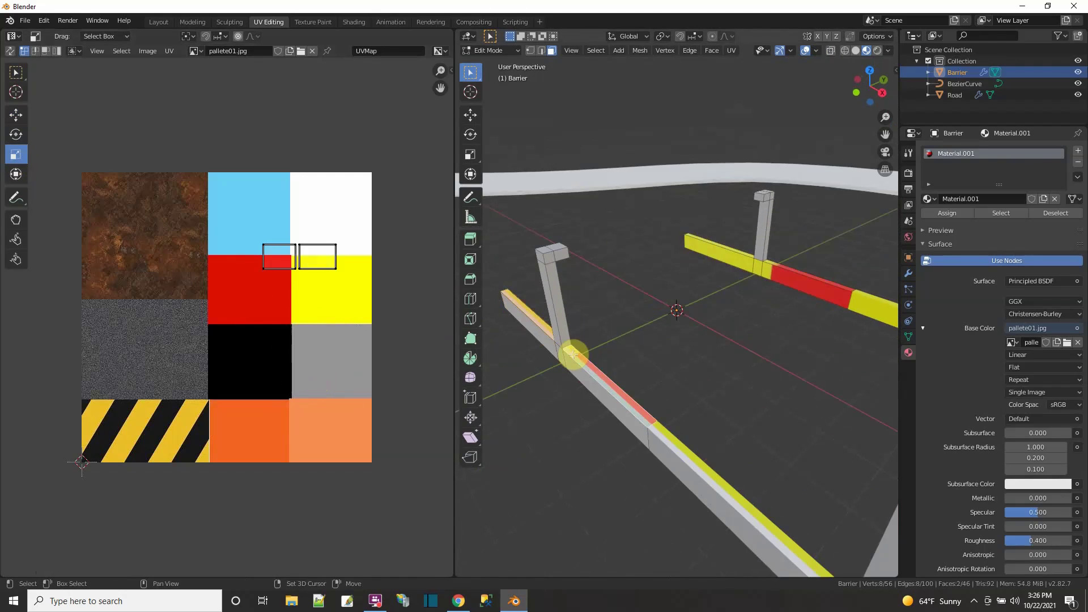
left_click_drag(229, 218, 357, 294)
left_click_drag(300, 262, 339, 371)
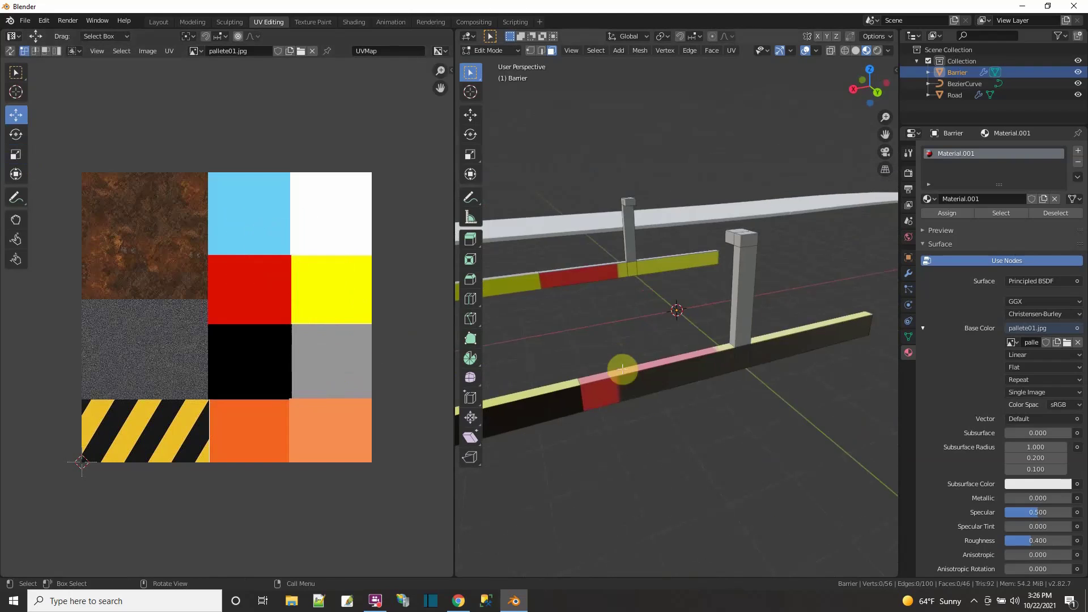
Select the opposite rail's outer side and top faces and move their UVs onto the grey swatch.
left_click(628, 381)
left_click(741, 355, "shift")
left_click(768, 342, "shift")
left_click(767, 339, "shift")
left_click(703, 354, "shift")
left_click_drag(219, 258, 360, 335)
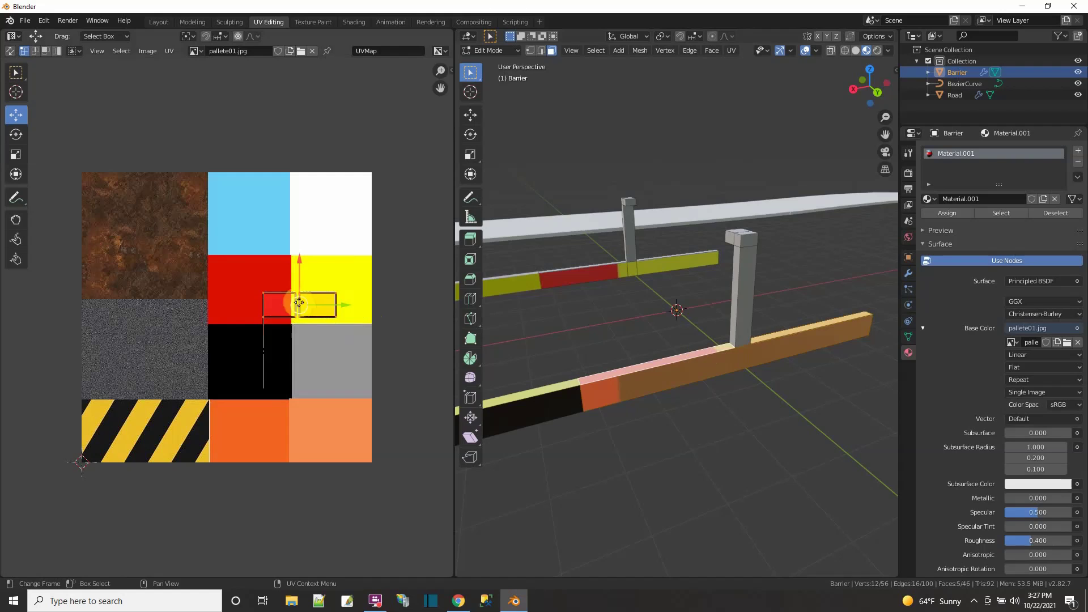
left_click_drag(299, 303, 323, 349)
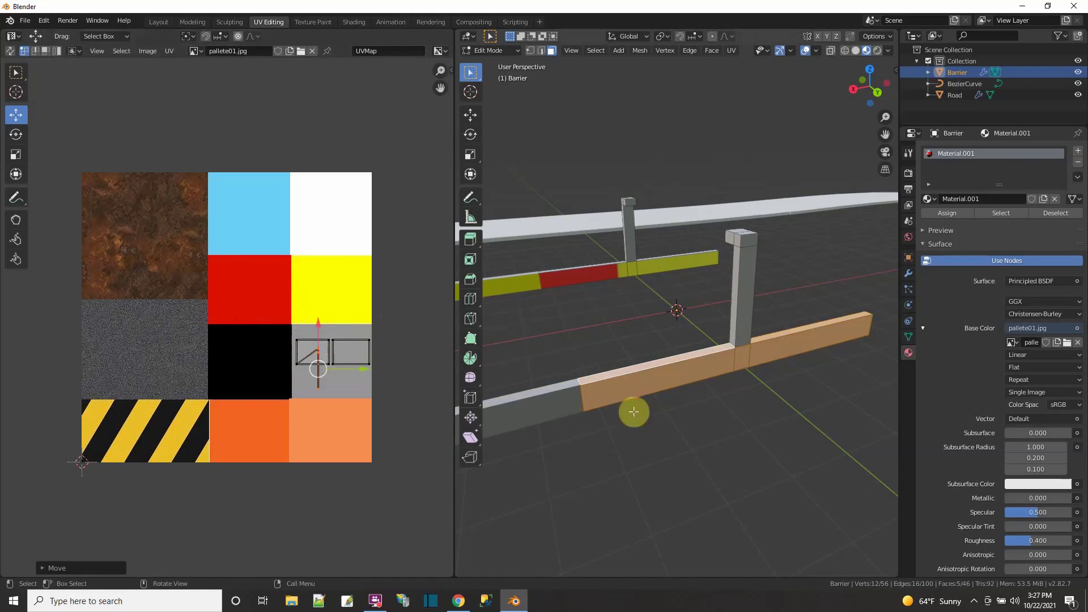
Select one rail's inner side faces and unwrap them with Smart UV Project at the default settings.
middle_click_drag(633, 411, 558, 302)
left_click(557, 303)
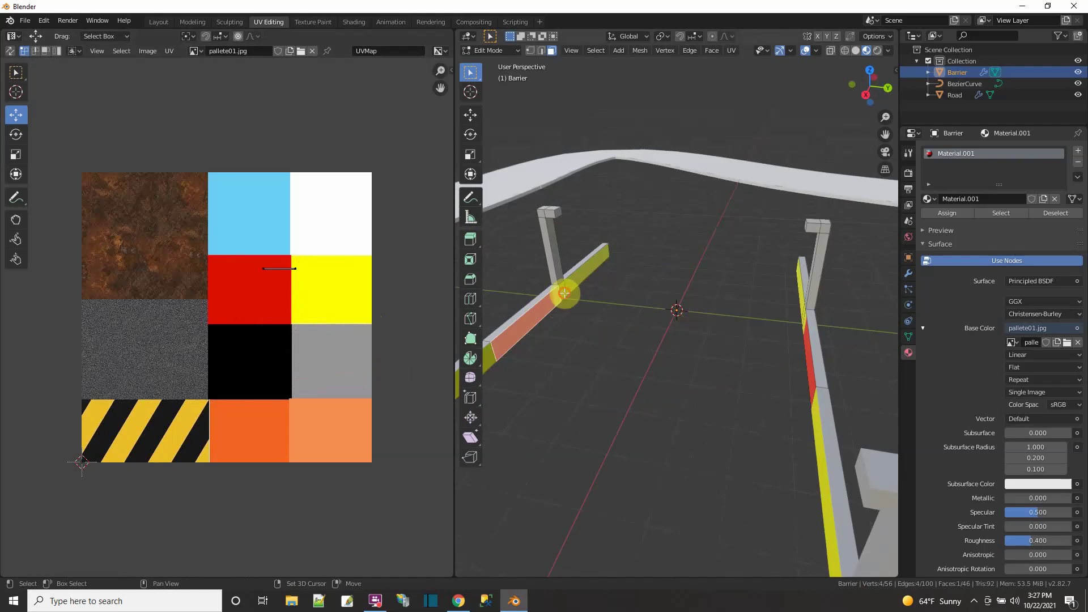
left_click(576, 278, "shift")
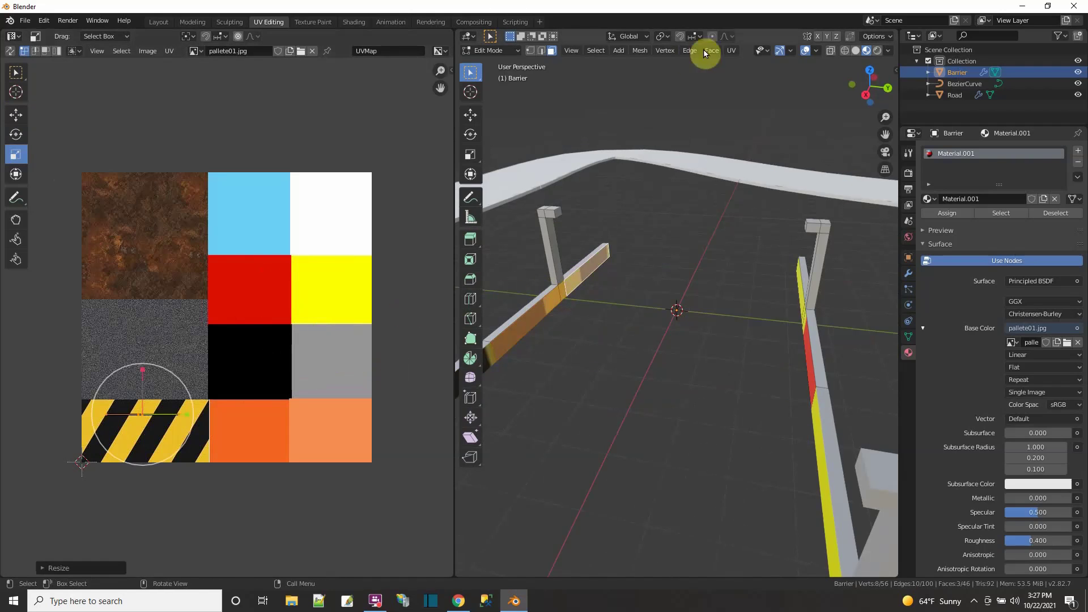
left_click(731, 50)
left_click(768, 90)
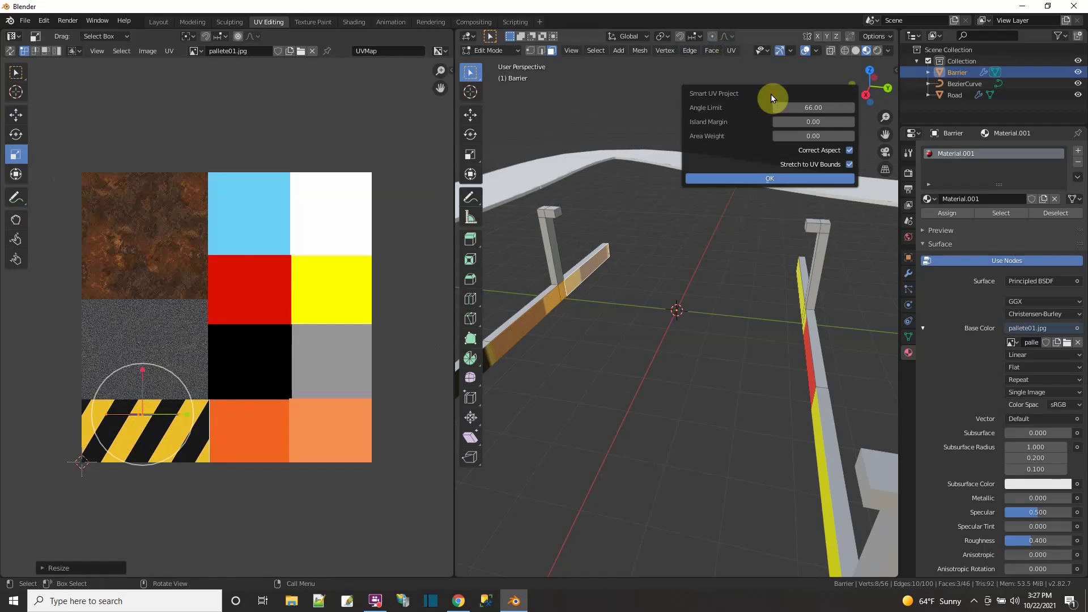
left_click(770, 178)
Move and scale the unwrapped inner-side UVs to fit the yellow-and-black striped swatch.
key("shift+space")
key("g")
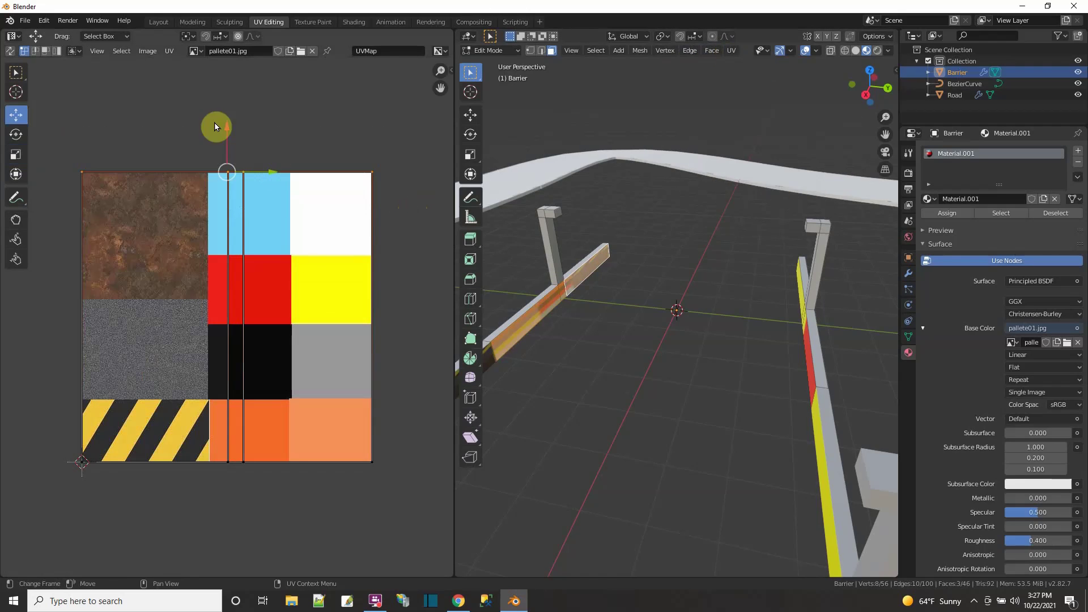
left_click_drag(226, 134, 252, 361)
left_click_drag(8, 367, 368, 510)
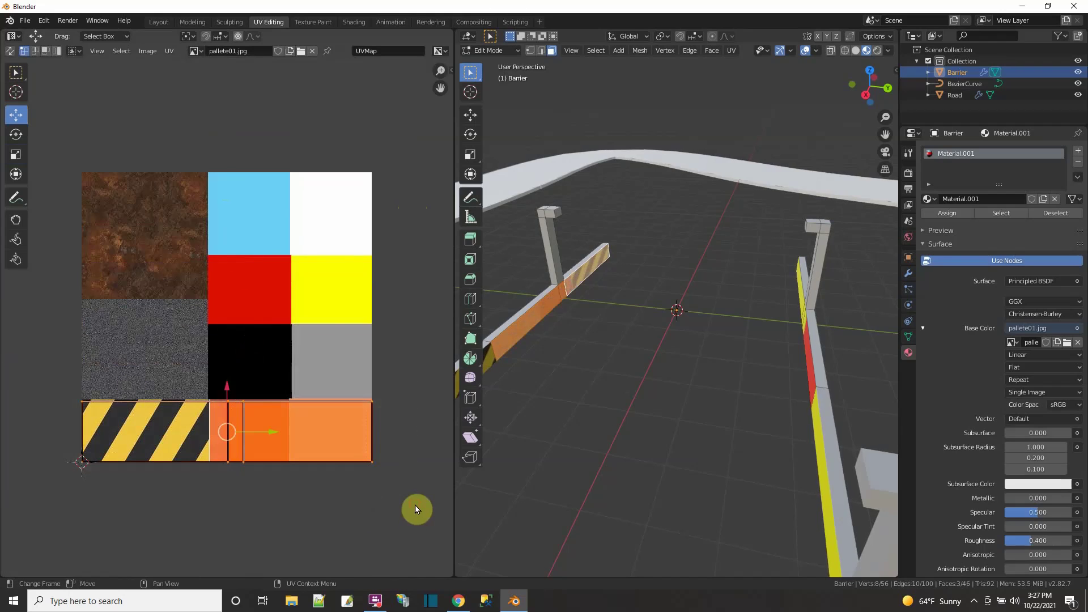
left_click(16, 154)
left_click_drag(271, 427, 158, 432)
Select the inner side faces of the red-and-yellow rail and unwrap them with Smart UV Project.
middle_click_drag(635, 369, 862, 348)
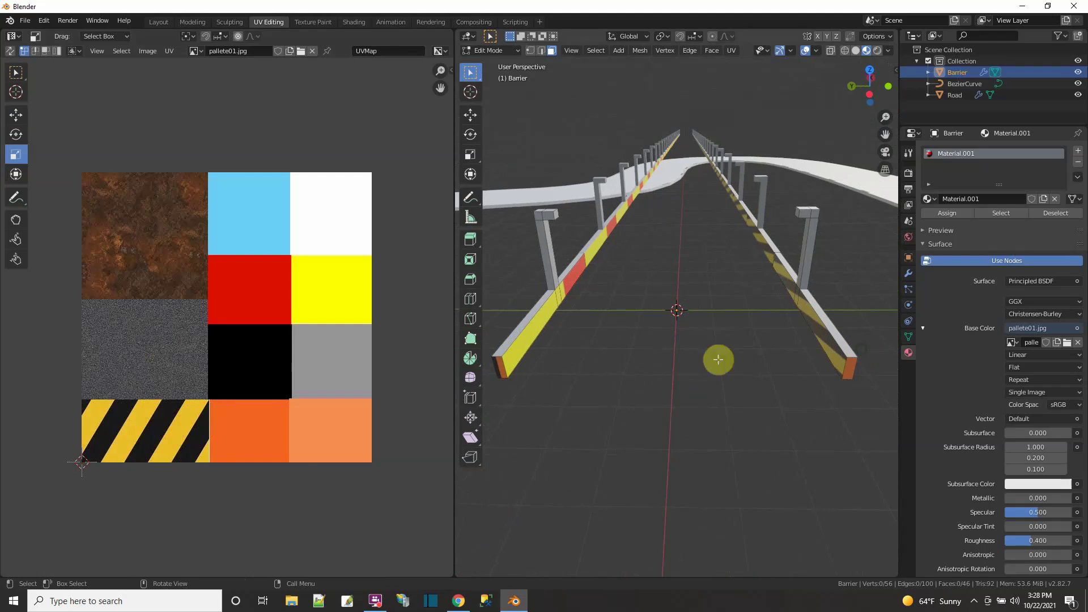
left_click(530, 328)
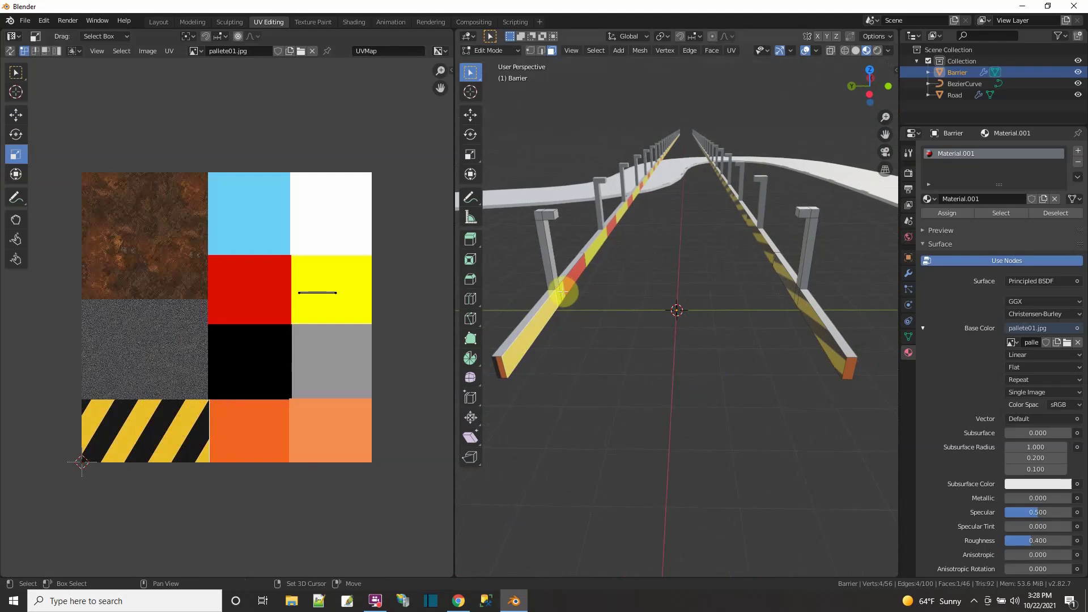
left_click(560, 292, "ctrl")
left_click_drag(187, 242, 397, 349)
left_click(729, 52)
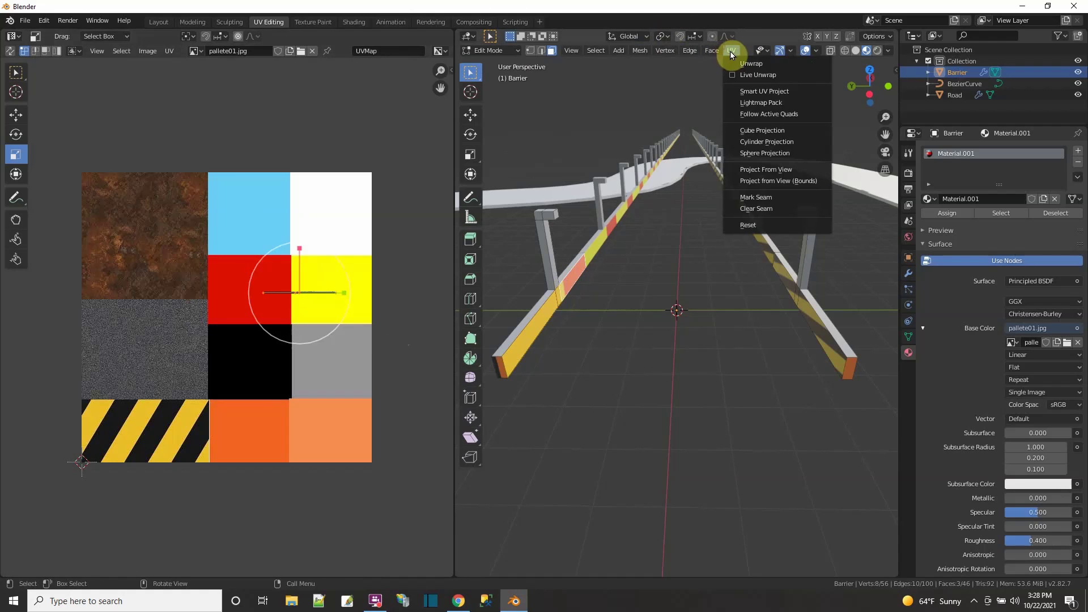
Fit the second rail's inner-side UVs inside the yellow-and-black striped swatch.
left_click_drag(232, 142, 239, 286)
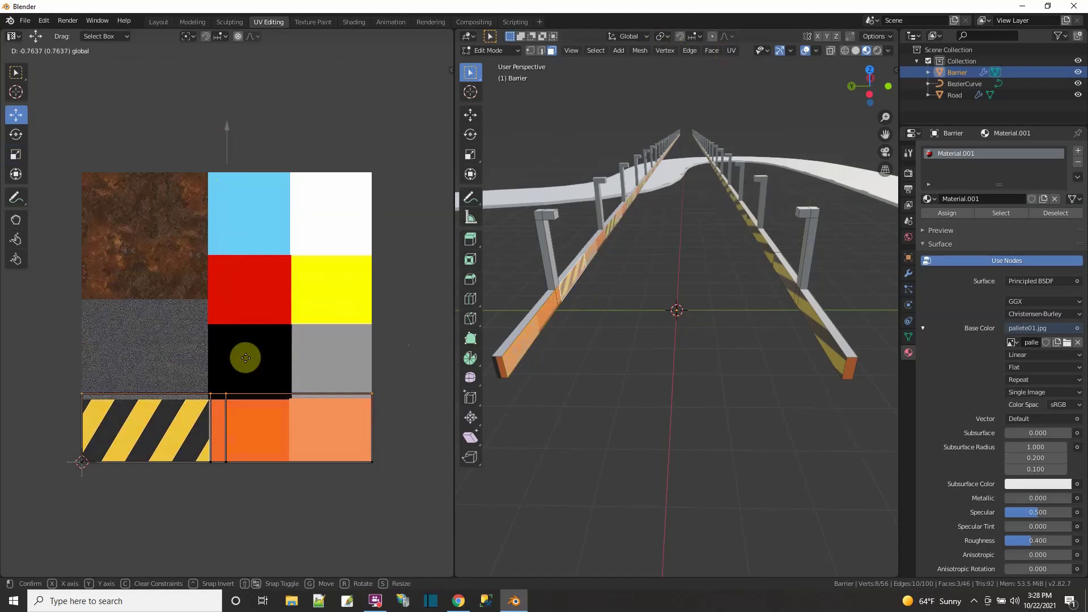
left_click(243, 383)
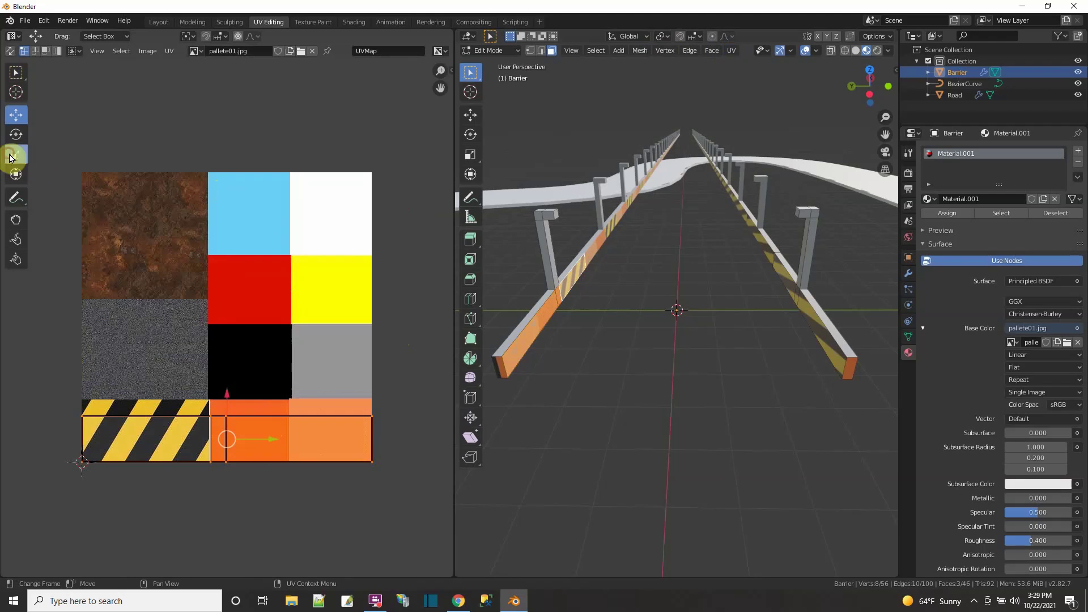
left_click(149, 420)
Delete the end-cap faces at the near end of both barrier rails.
middle_click_drag(493, 363, 571, 347)
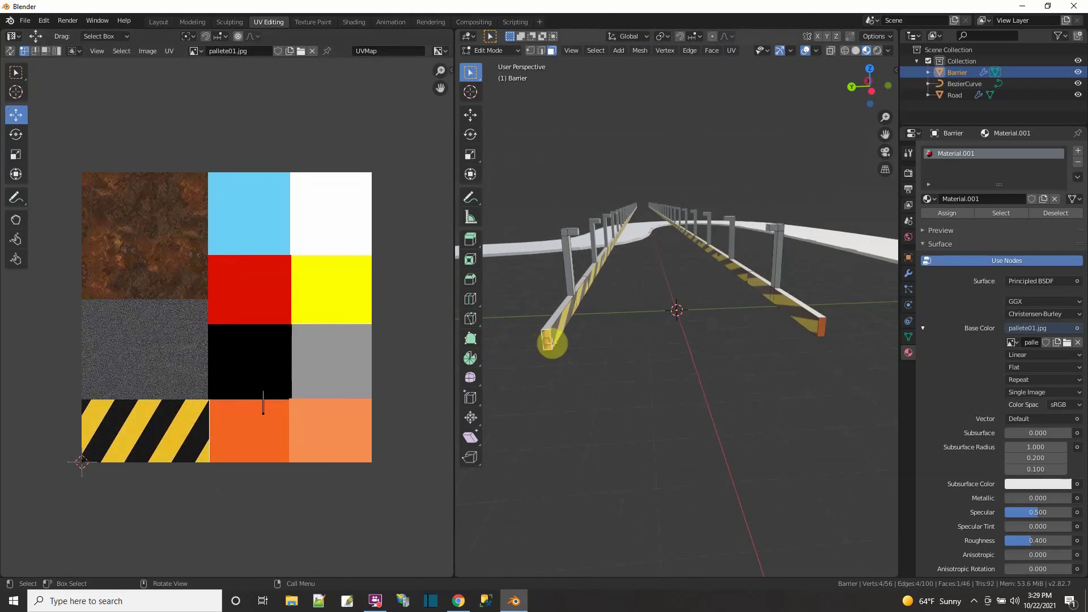
left_click(822, 329, "shift")
right_click(823, 330)
left_click(822, 326)
Delete the end-cap faces at the other end of both rails and return to Object Mode.
middle_click_drag(822, 391, 491, 376)
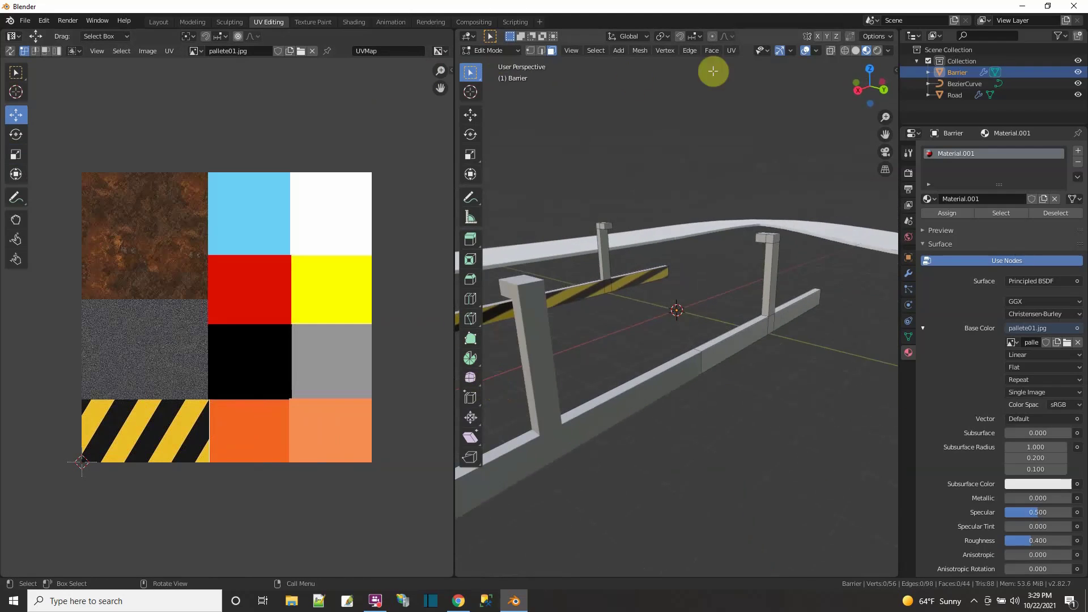
key("alt+z")
middle_click_drag(529, 359, 539, 335)
left_click(519, 318, "shift")
right_click(523, 319)
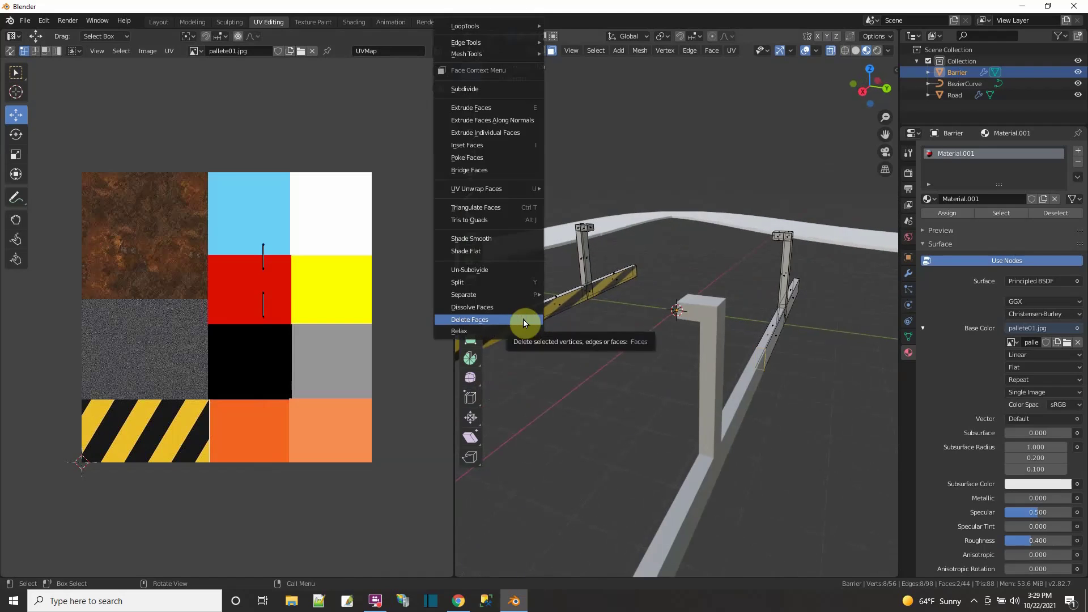
left_click(523, 319)
middle_click_drag(635, 365, 557, 368)
left_click(514, 51)
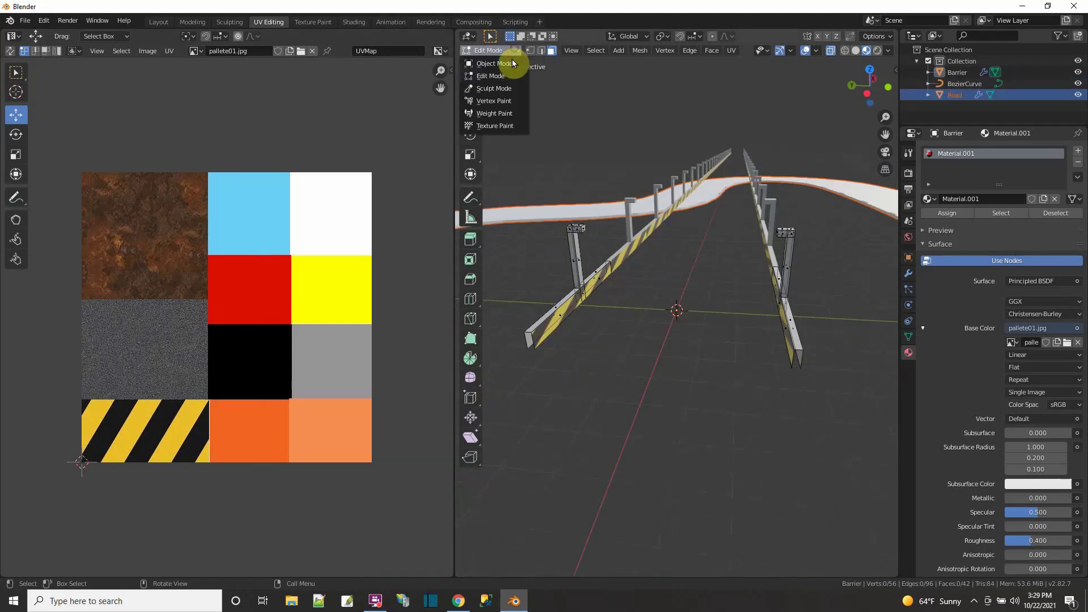
left_click(513, 64)
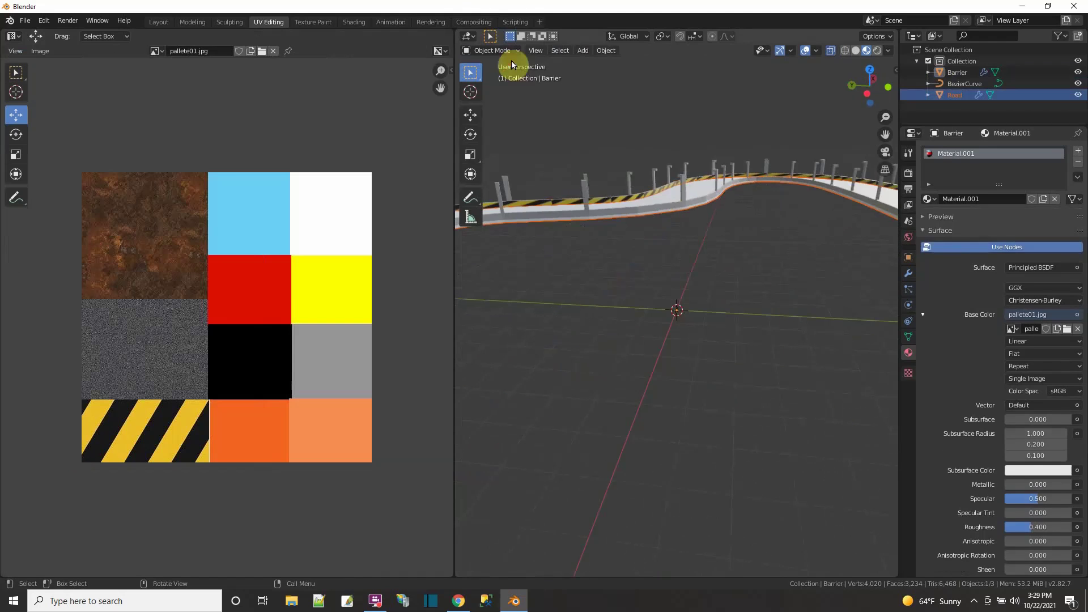
Select the Road and load pallete01.jpg from the Desktop as an Image Texture for its material's Base Color.
left_click(954, 96)
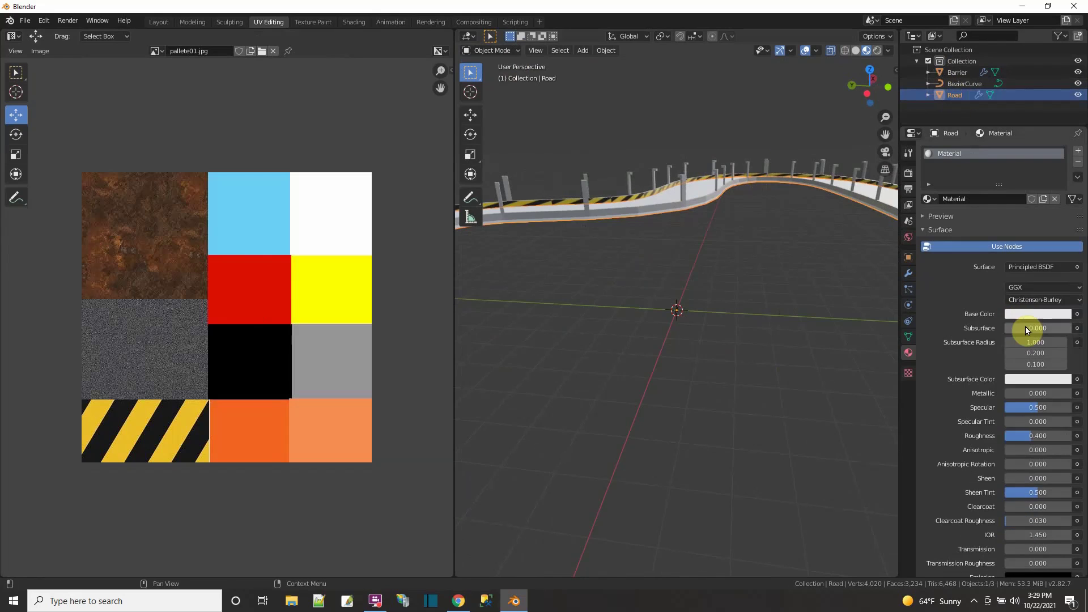
left_click(1077, 318)
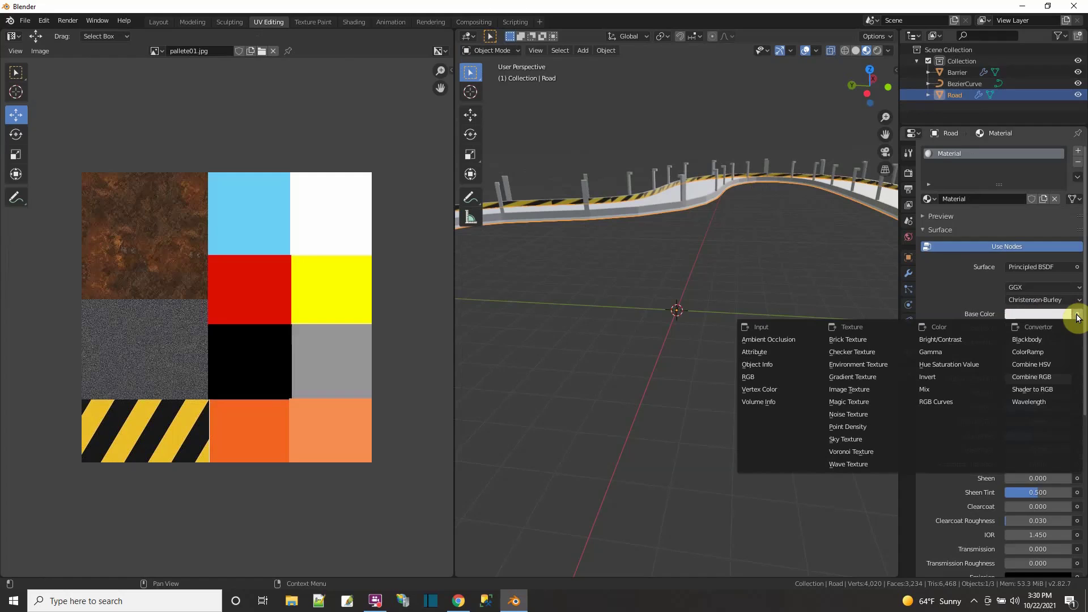
left_click(856, 389)
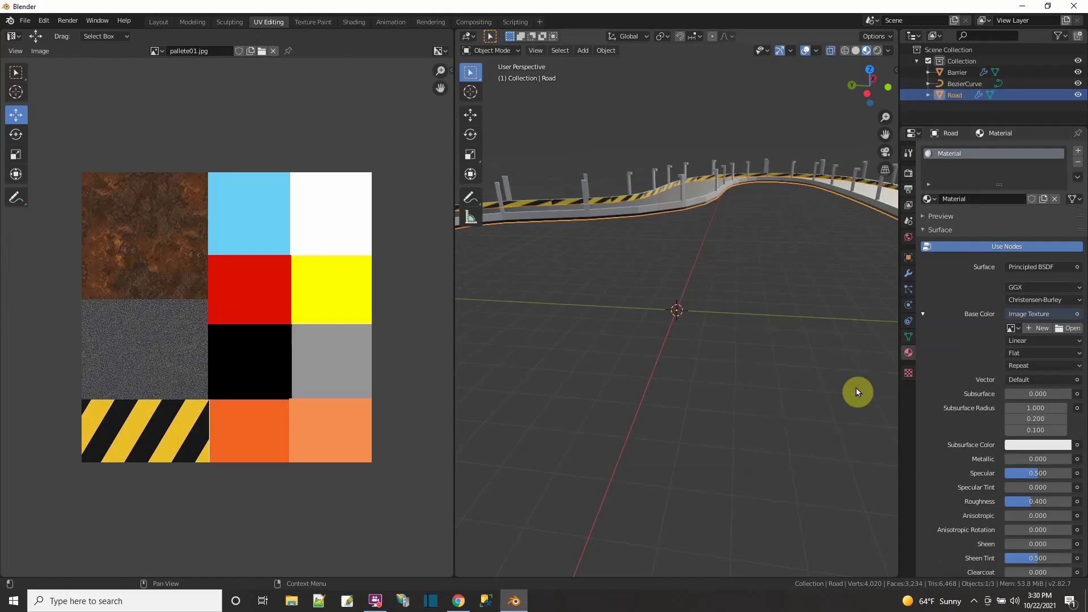
left_click(1068, 329)
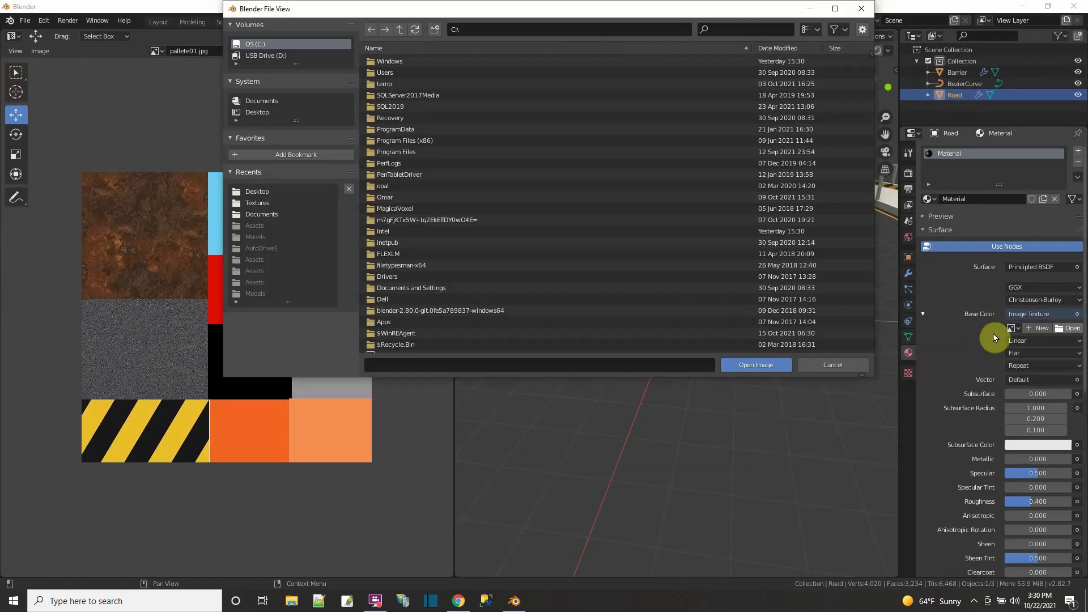
left_click(252, 113)
double_click(376, 106)
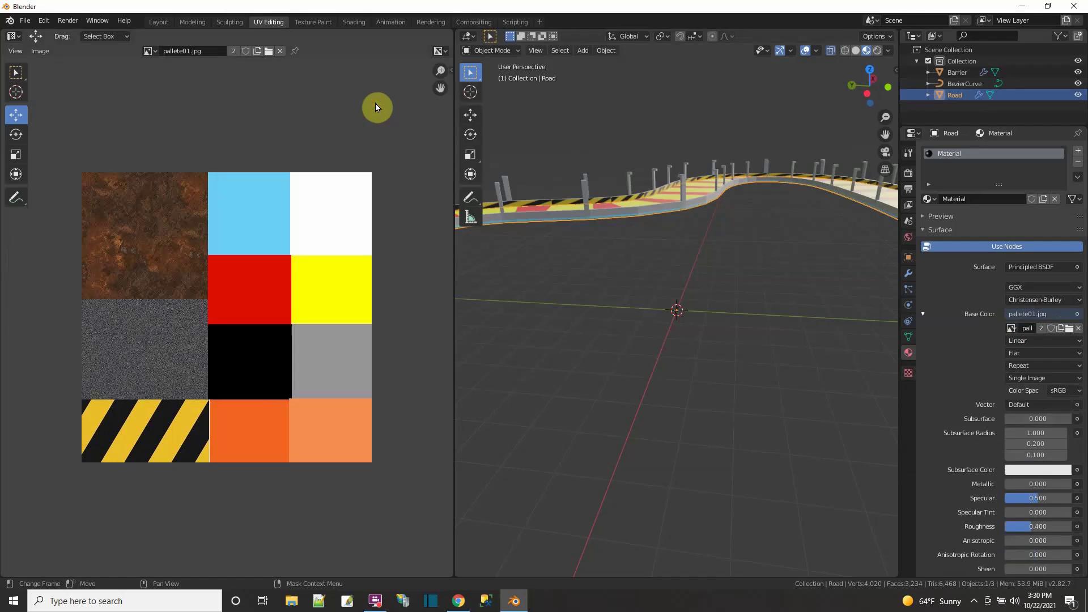
middle_click_drag(779, 415, 741, 394)
middle_click_drag(764, 435, 762, 427)
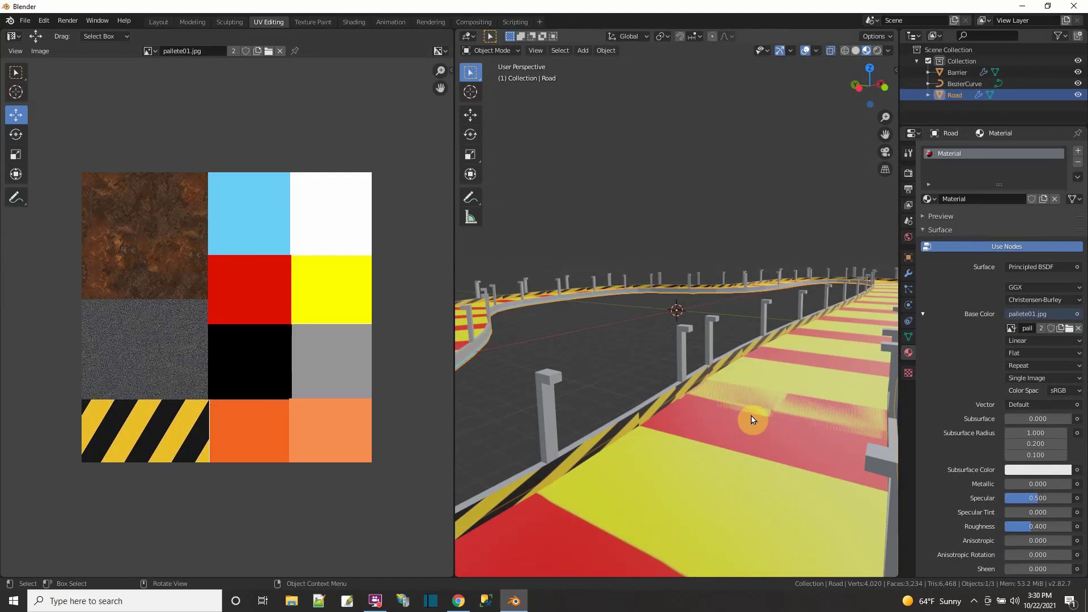
Enter Edit Mode on the Road, then shrink all of its UVs and place them inside the dark asphalt swatch.
key("Tab")
middle_click_drag(752, 420, 673, 359)
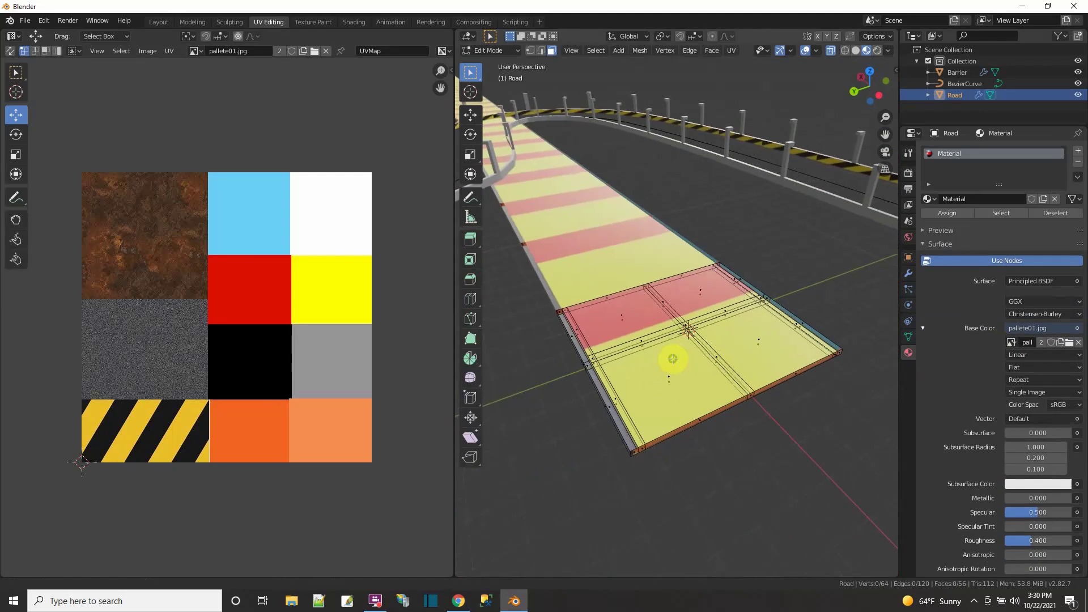
middle_click_drag(704, 417, 624, 328)
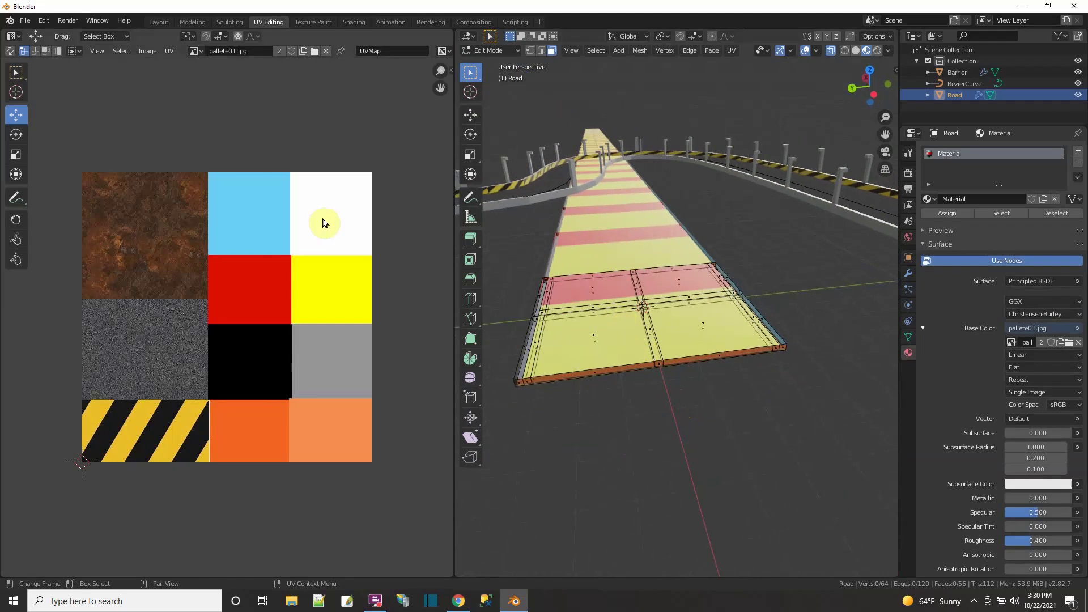
key("a")
left_click(16, 154)
left_click_drag(49, 118, 351, 492)
left_click_drag(319, 317, 132, 339)
left_click(16, 114)
left_click(629, 392)
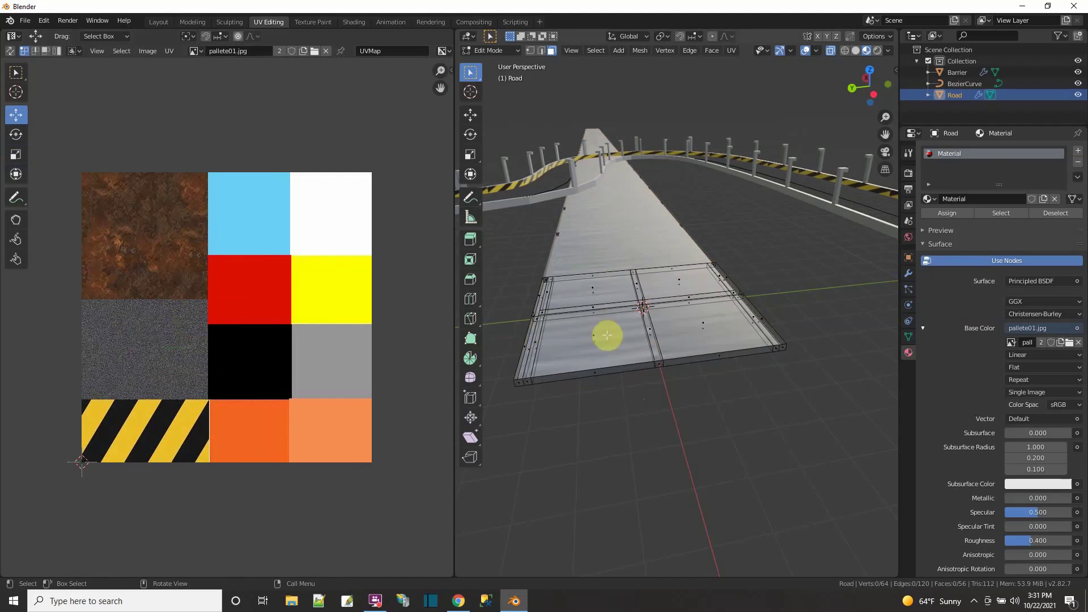
Select the lane faces and the narrow strips joining them on the road's top surface and unwrap them with Smart UV Project.
left_click(587, 289, "ctrl")
left_click(831, 51)
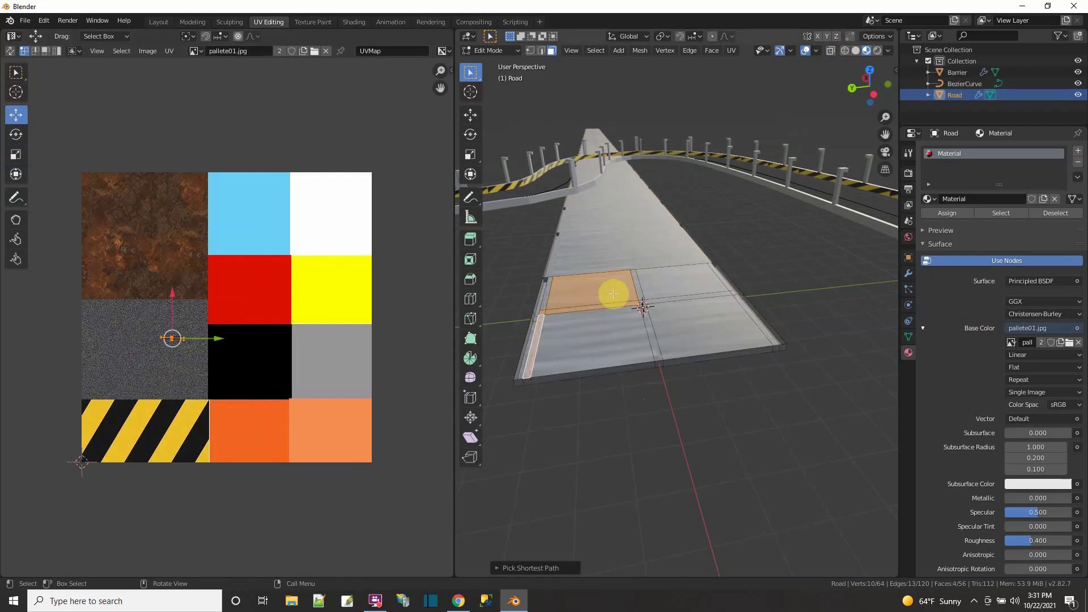
left_click(591, 327, "shift")
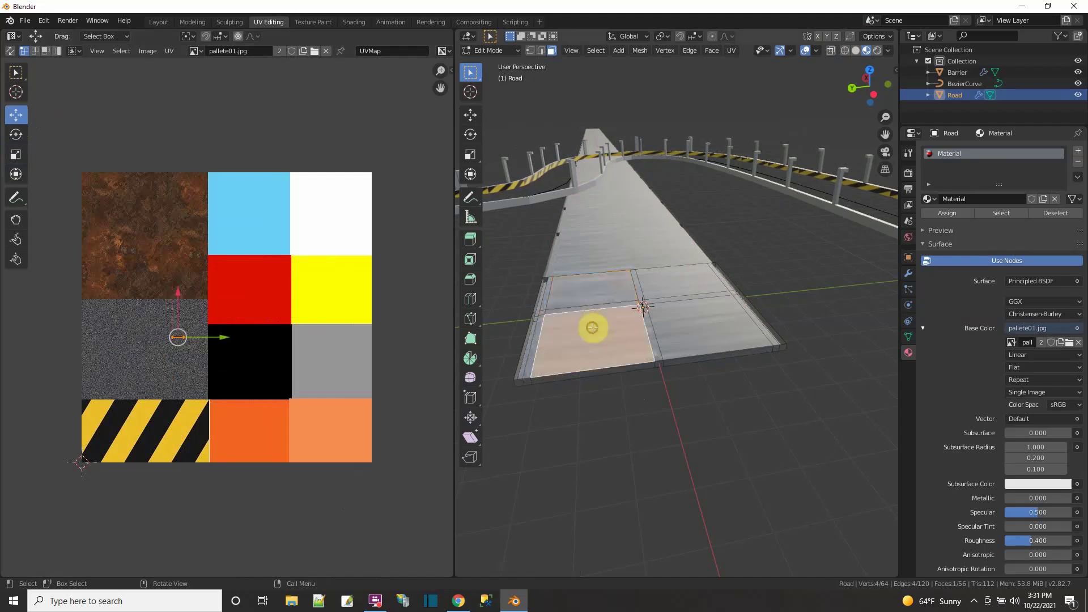
left_click(665, 301, "shift")
left_click(685, 330, "shift")
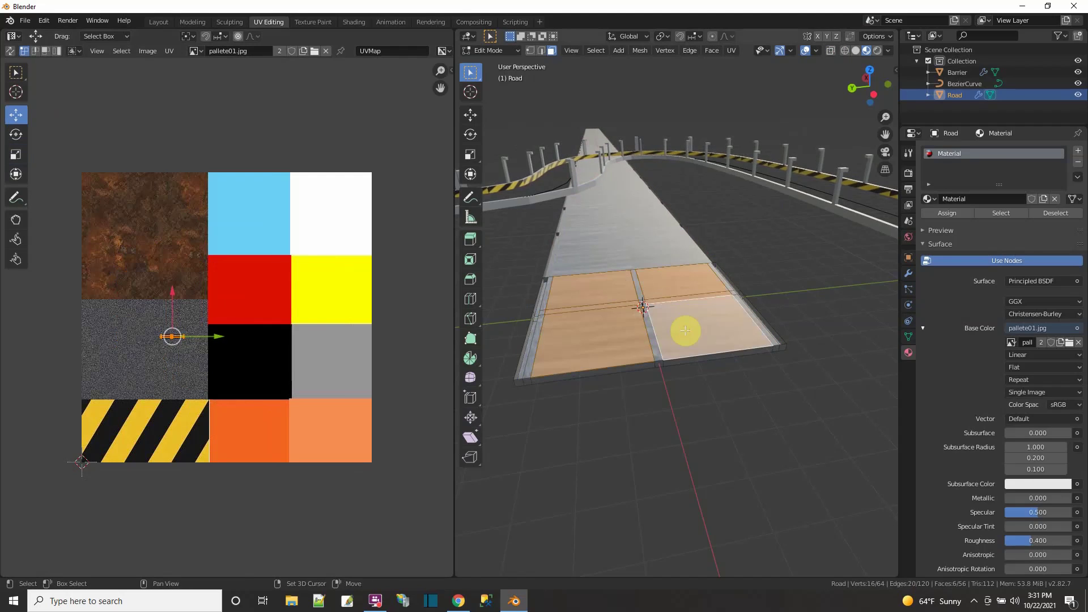
left_click(641, 303, "shift")
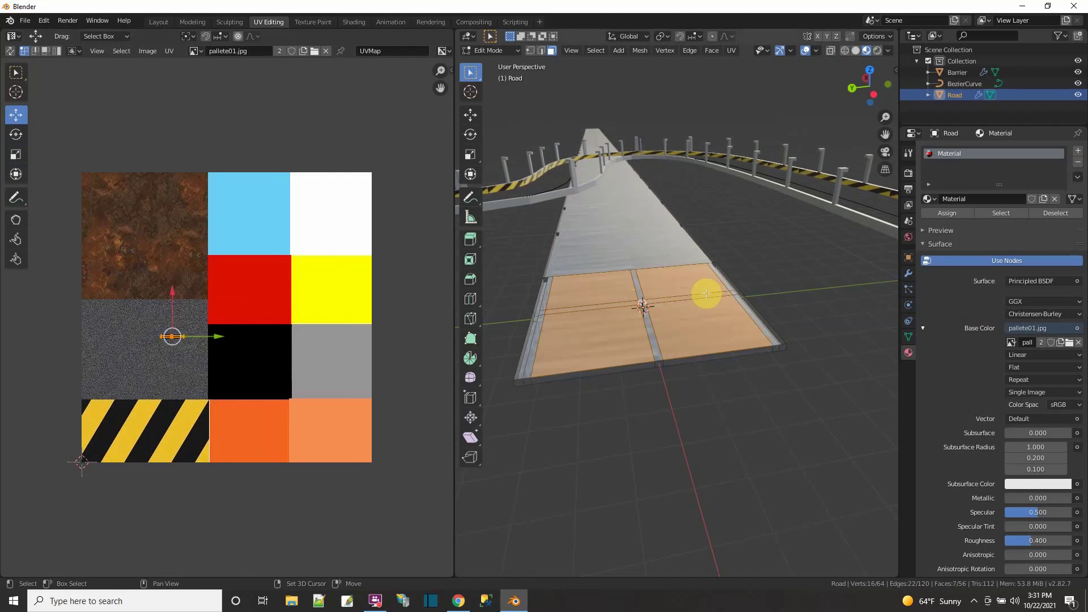
left_click(731, 53)
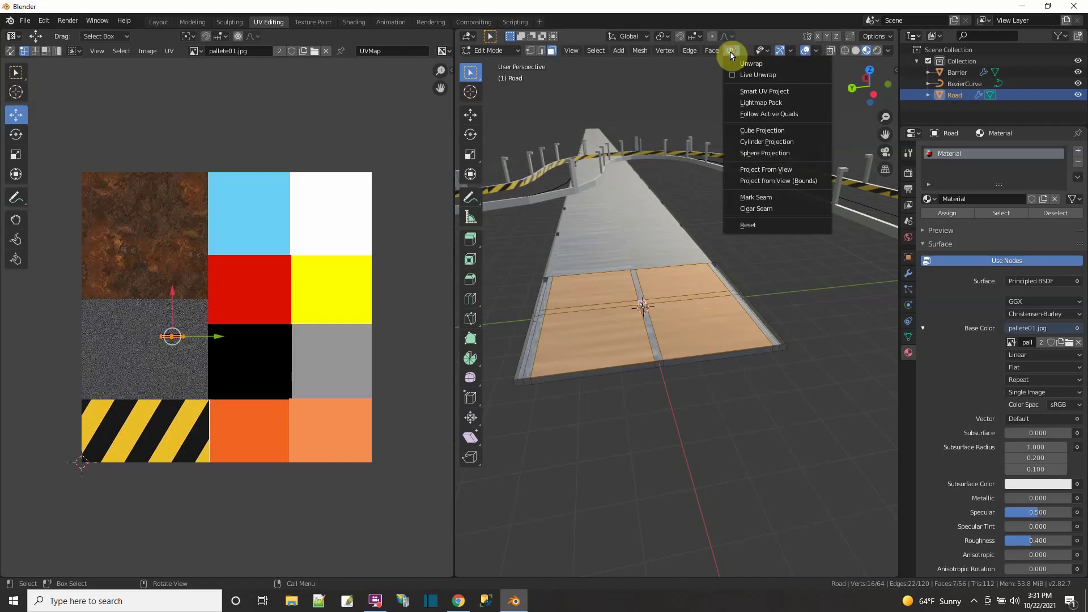
left_click(754, 91)
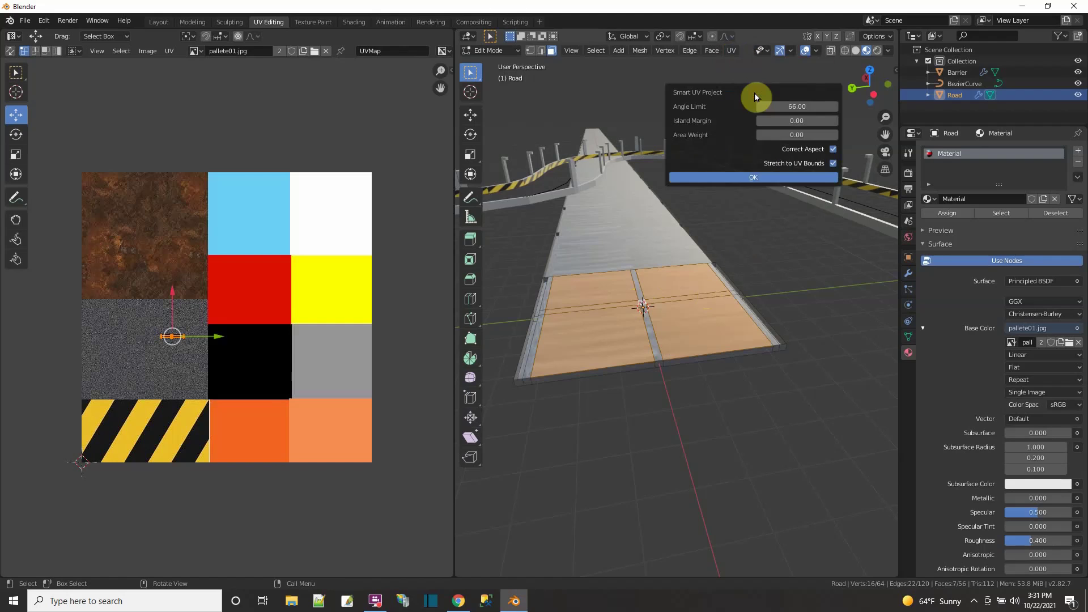
left_click(763, 177)
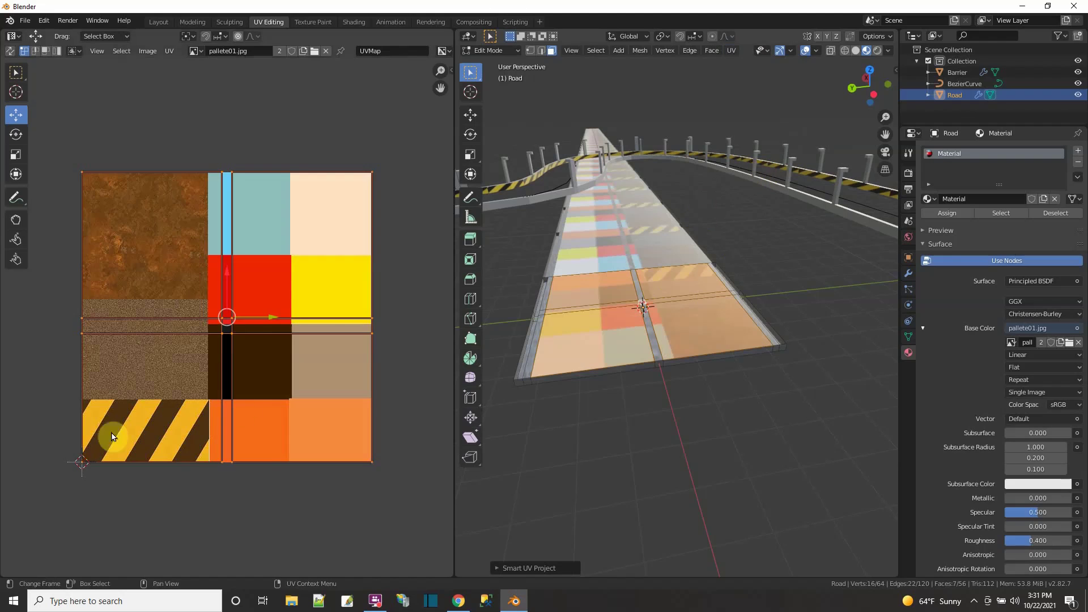
Scale down the lane faces' UVs and fit them inside the dark asphalt swatch.
left_click(16, 154)
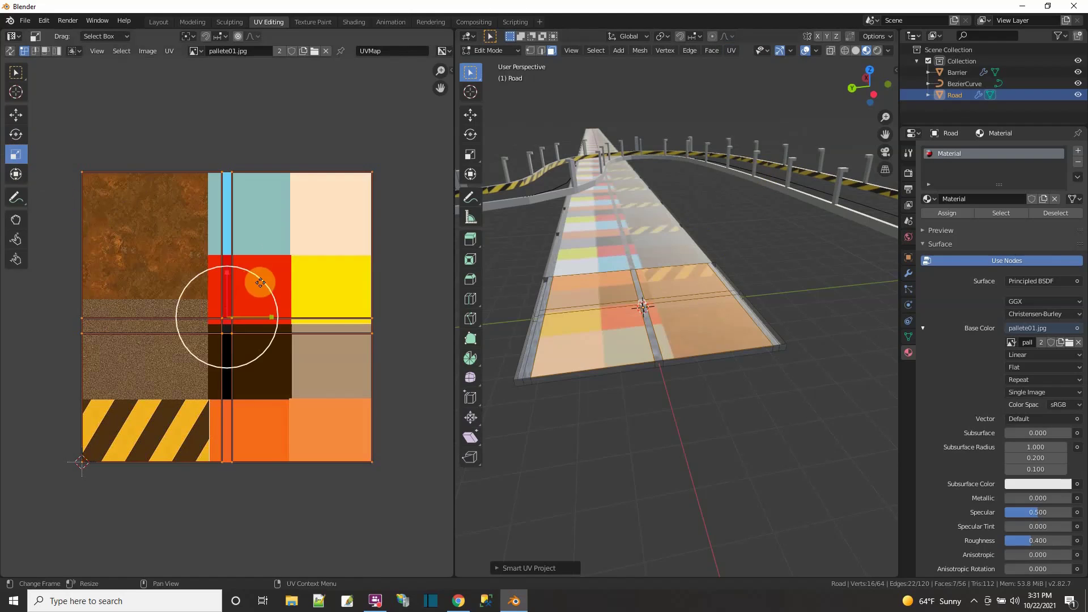
left_click_drag(260, 282, 248, 296)
left_click(16, 114)
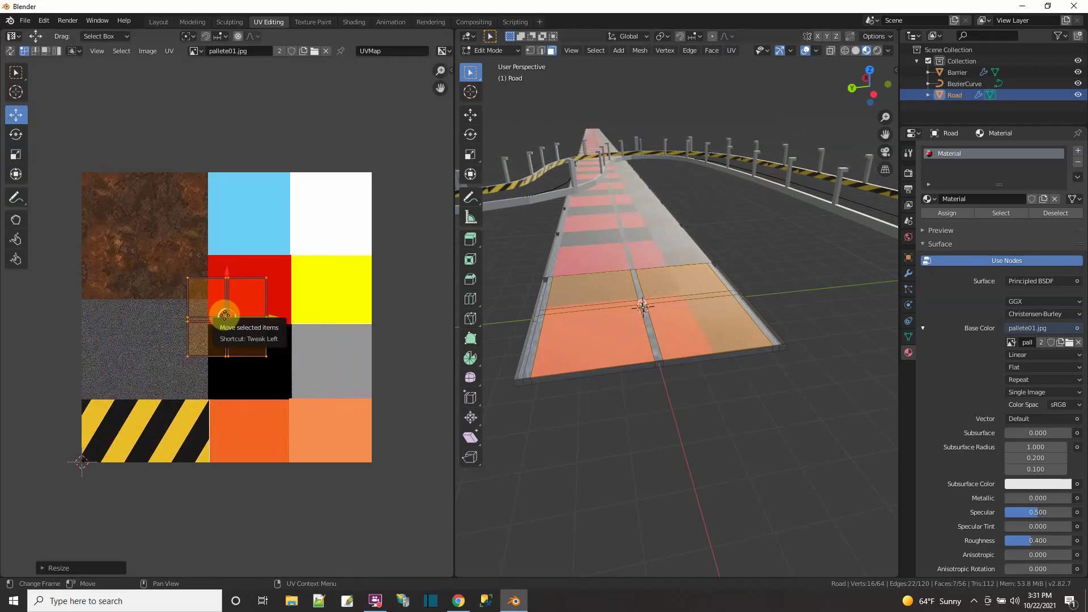
left_click_drag(225, 315, 138, 347)
Select the narrow centre-line faces of the road and move their UVs onto the white swatch.
left_click(715, 399)
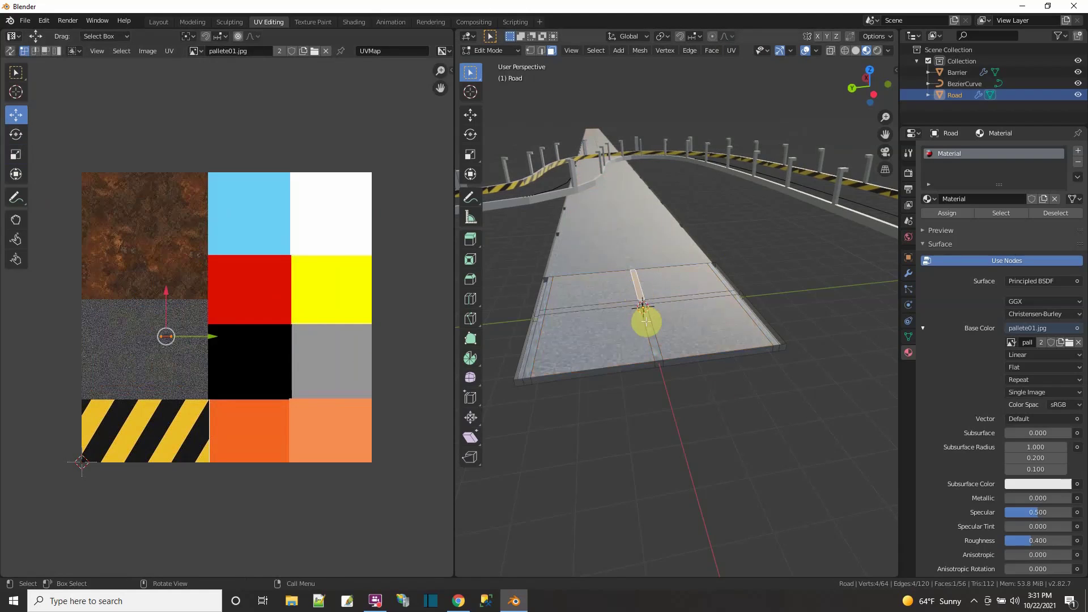
left_click_drag(173, 334, 338, 198)
Select the narrow line faces along both road edges, move their UVs onto the yellow swatch, and clear the selection.
left_click(543, 312)
left_click(538, 326, "shift")
left_click(546, 296, "shift")
left_click(722, 279, "shift")
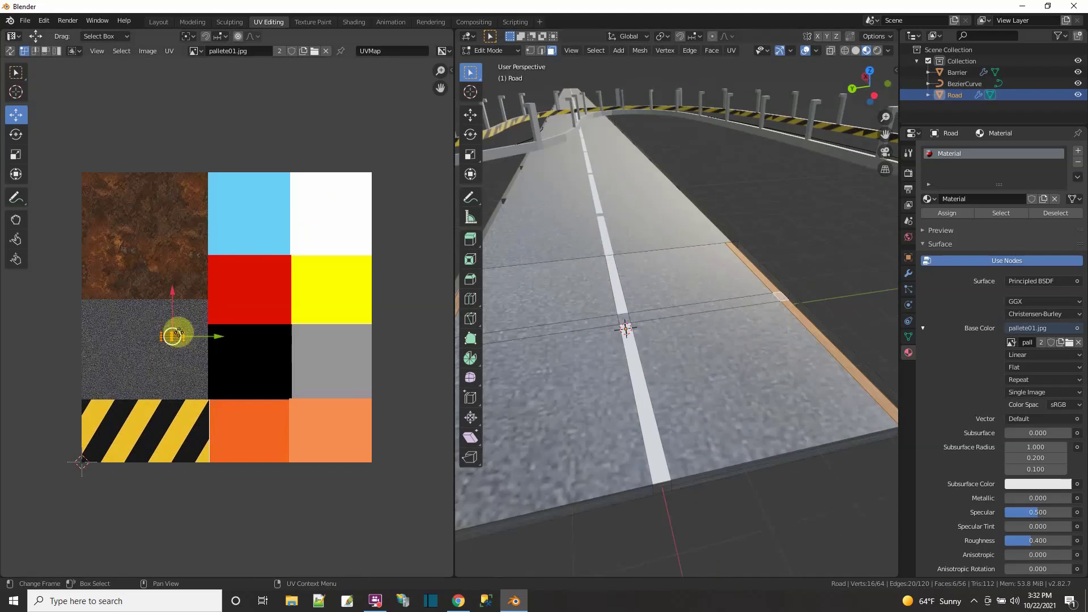
left_click_drag(179, 332, 330, 281)
key("alt+a")
Return to Object Mode and show the whole track in the Modeling workspace with Material Preview shading.
scroll(683, 357, "down", 5)
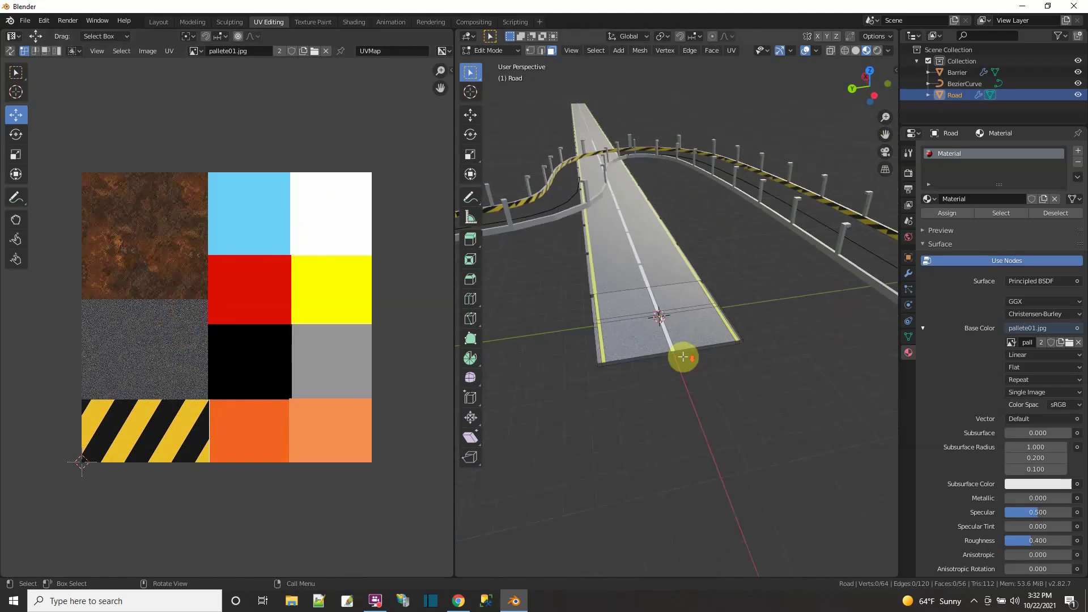
left_click(499, 52)
left_click(494, 64)
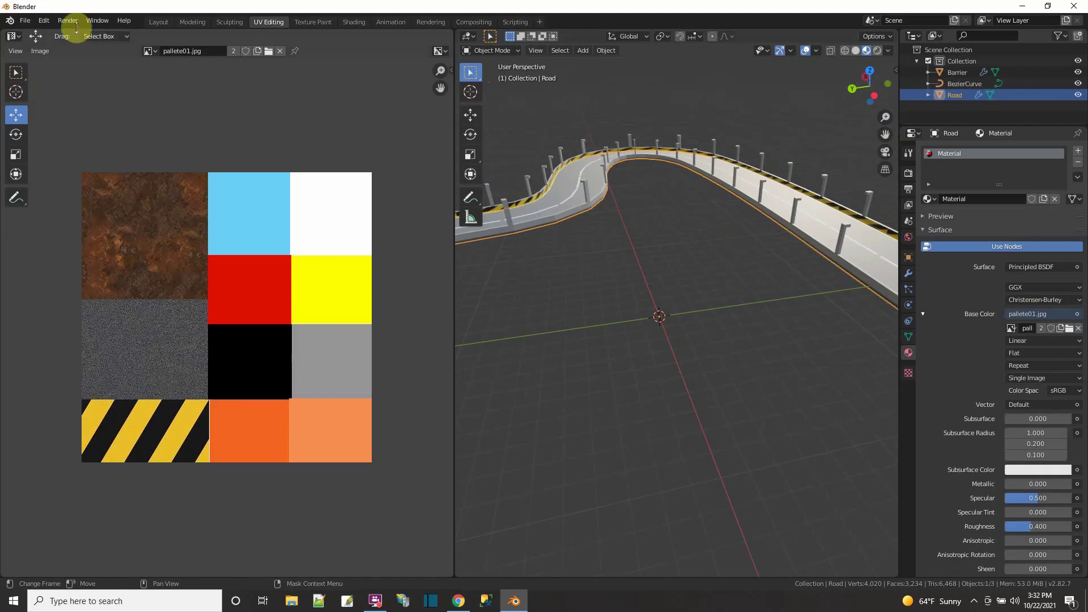
left_click(181, 21)
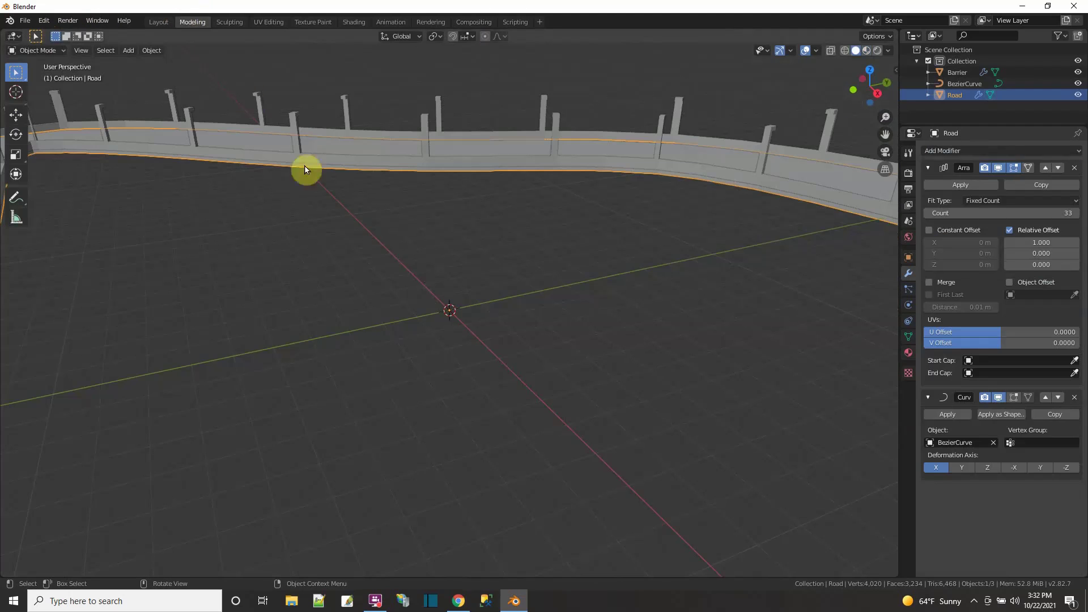
scroll(409, 282, "down", 5)
left_click(866, 51)
mouse_move(700, 454)
middle_mouse_down()
mouse_move(692, 417)
mouse_move(667, 401)
middle_mouse_up()
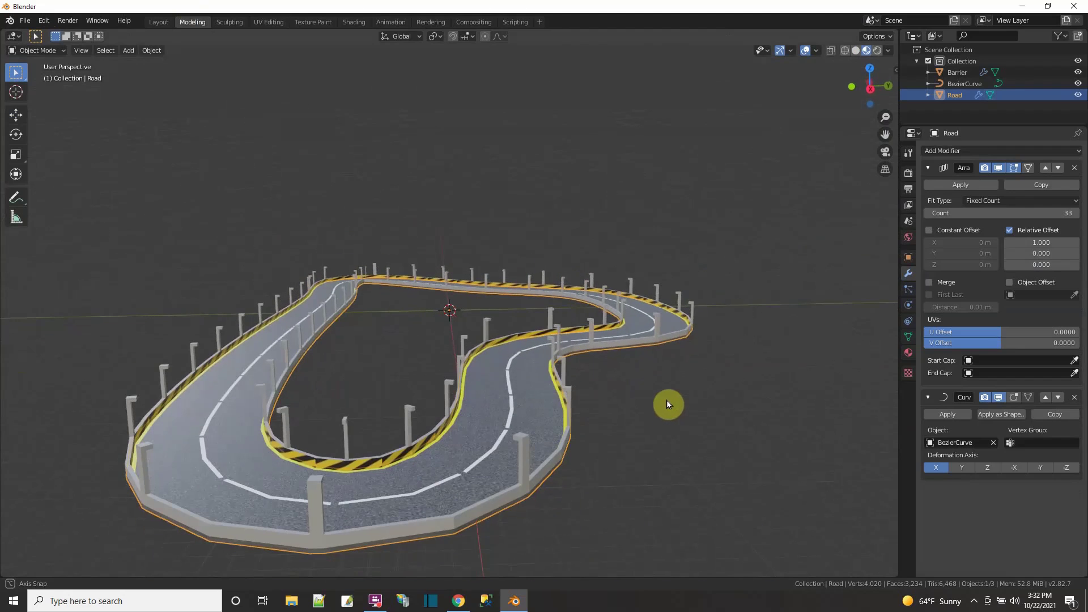
Start an FBX export of the scene with the experimental Apply Transform option enabled.
left_click(25, 20)
mouse_move(50, 187)
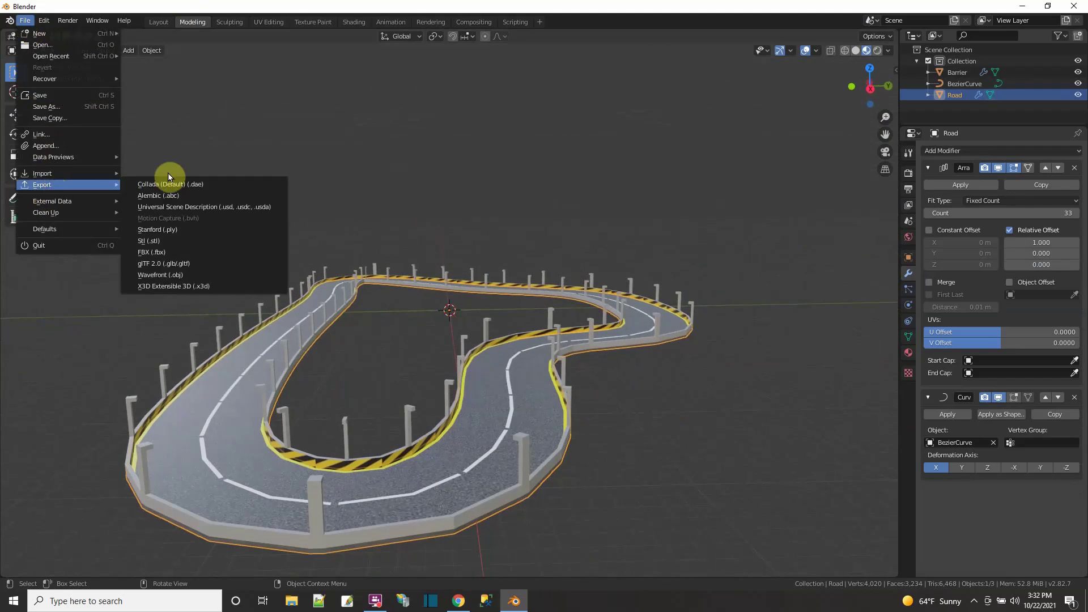
left_click(165, 251)
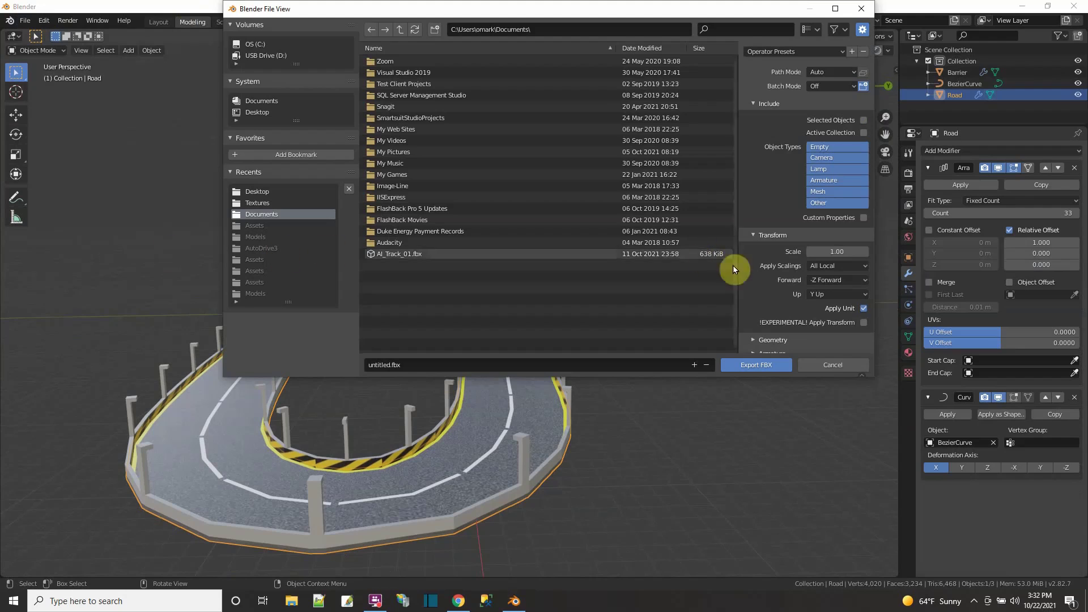
left_click(863, 323)
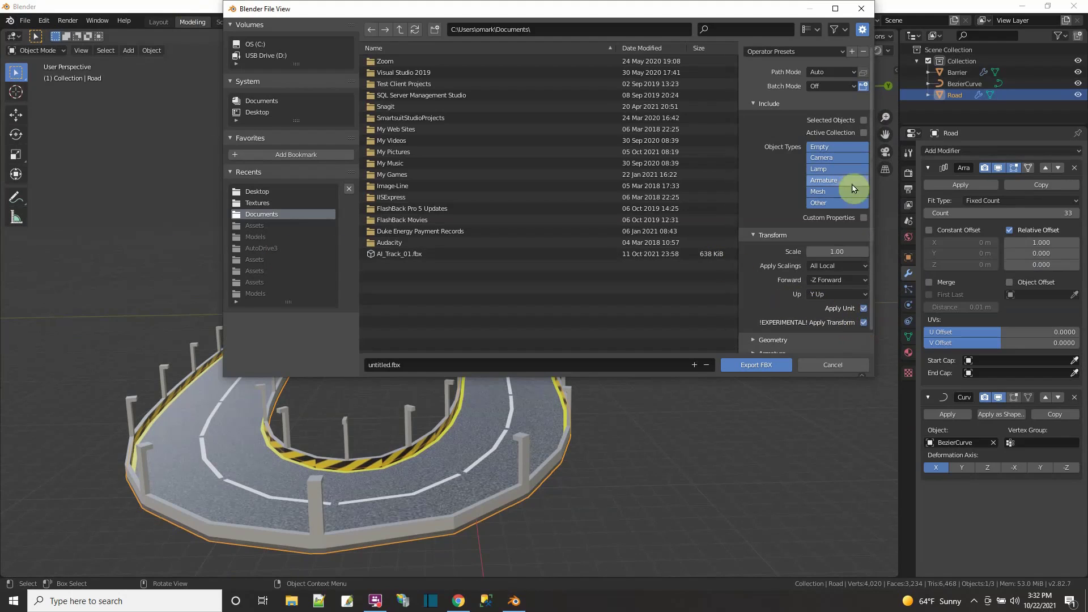
scroll(839, 187, "down", 1)
Export the track to the Desktop under the file name Track01.
left_click(251, 191)
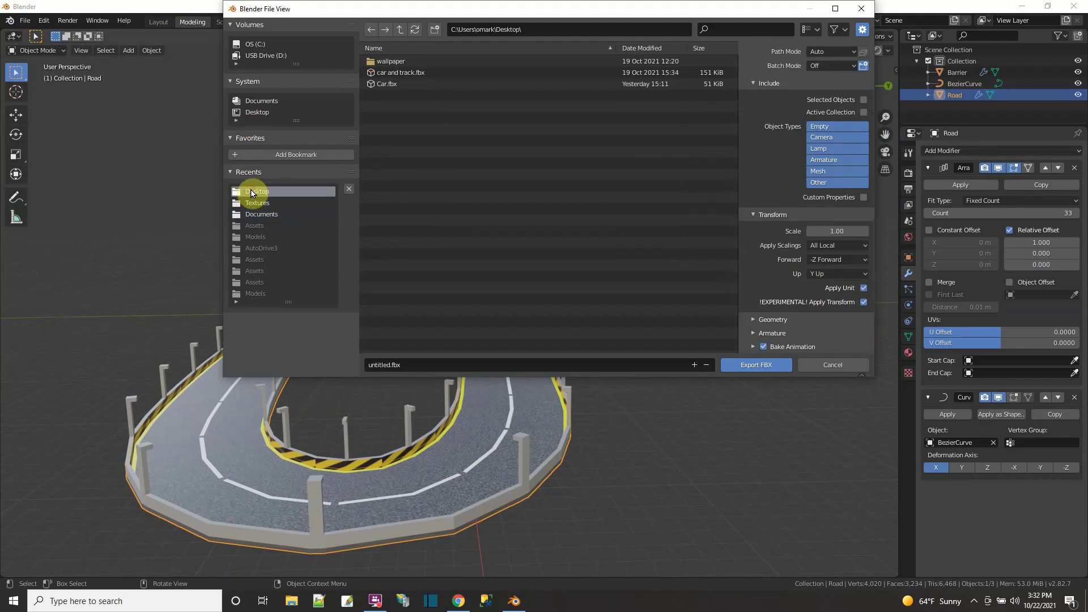
left_click(402, 366)
type("Track0")
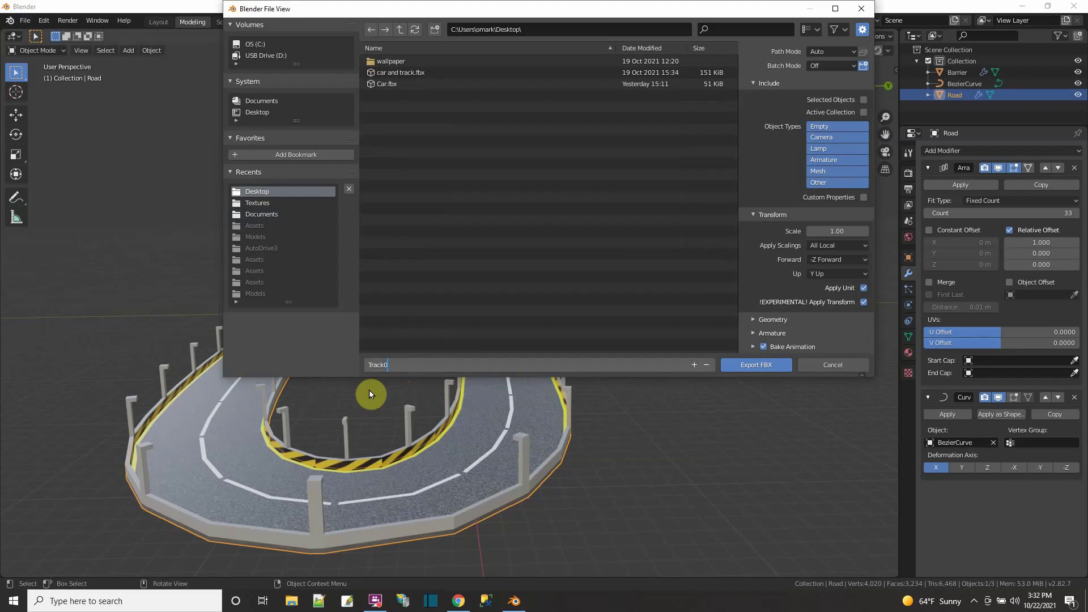
type("1")
left_click(763, 367)
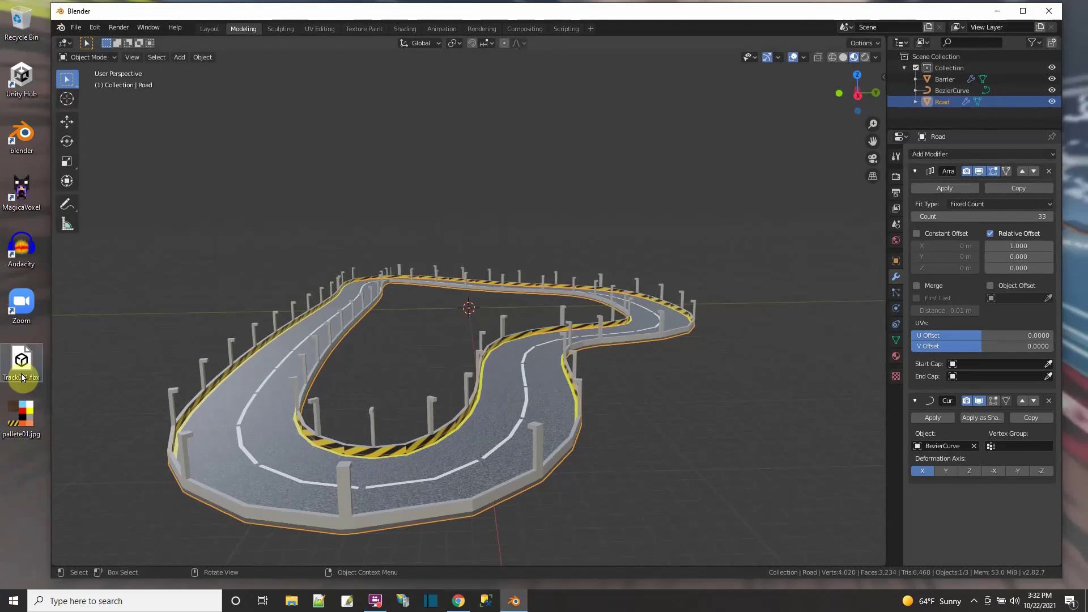